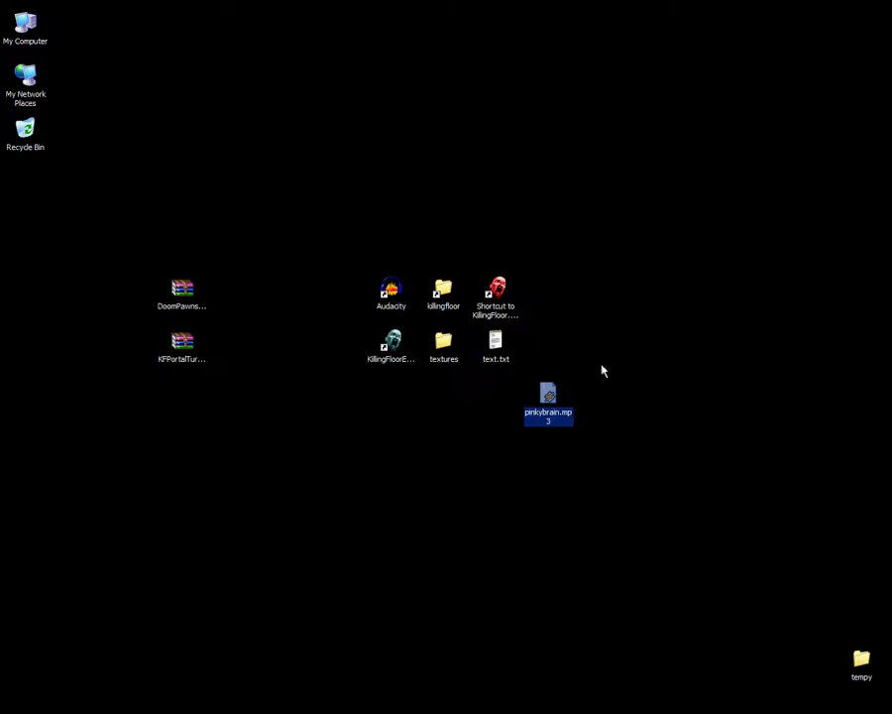
left_click_drag(546, 398, 426, 234)
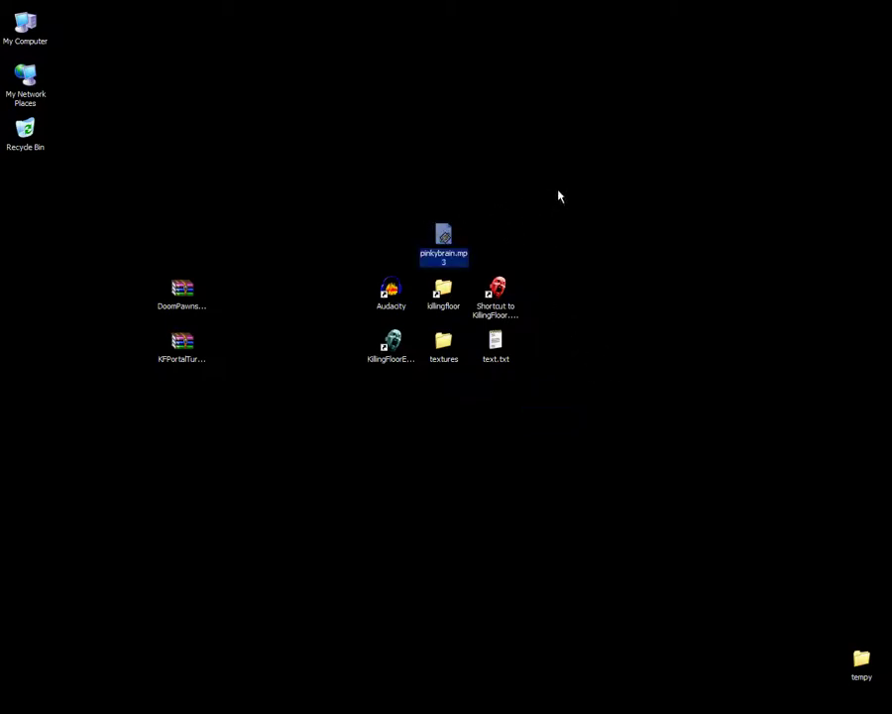
left_click_drag(558, 196, 556, 181)
left_click_drag(556, 182, 451, 226)
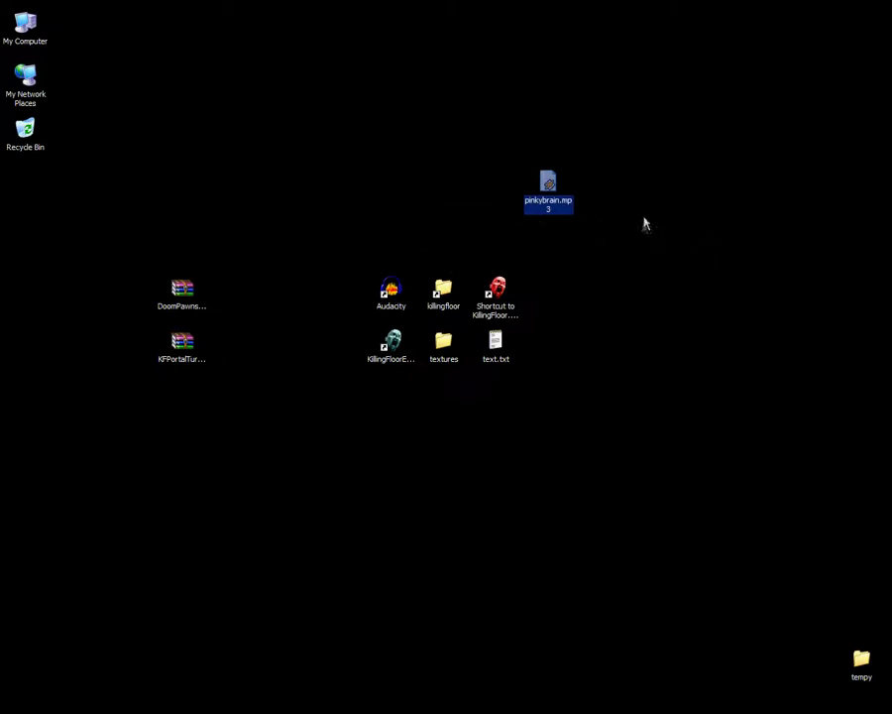
left_click_drag(548, 192, 393, 193)
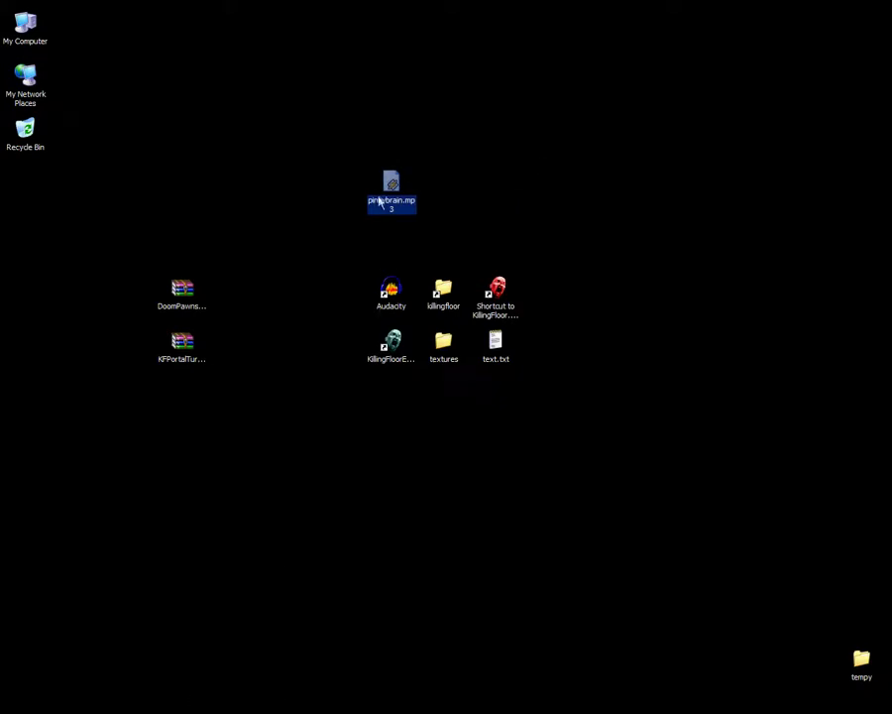
left_click_drag(385, 210, 489, 210)
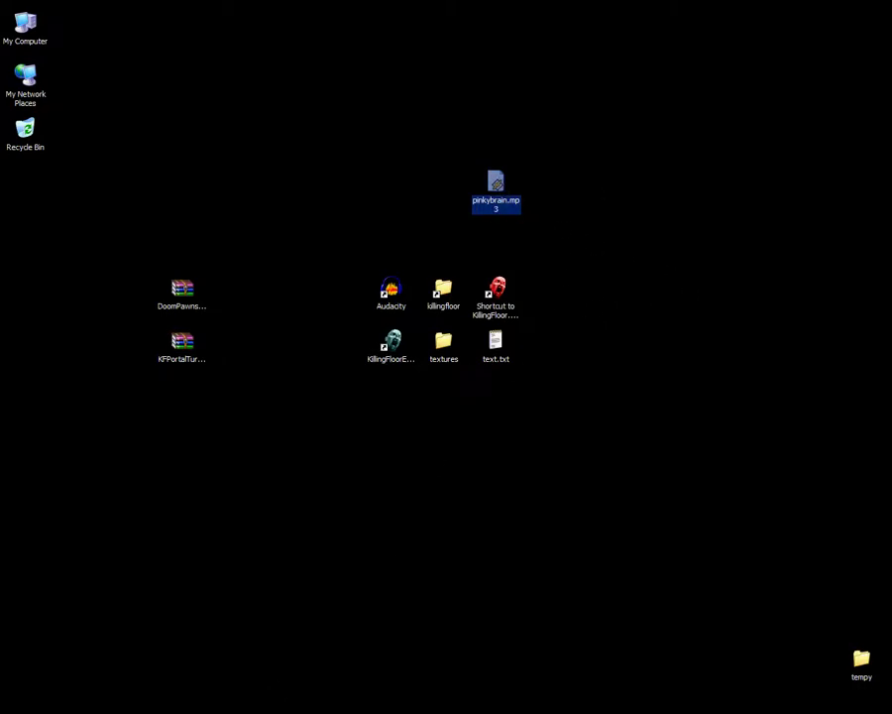
Step: Place pinkybrain.mp3 beside the other desktop shortcuts, open it in Audacity and maximise the Audacity window
left_click_drag(497, 189, 549, 292)
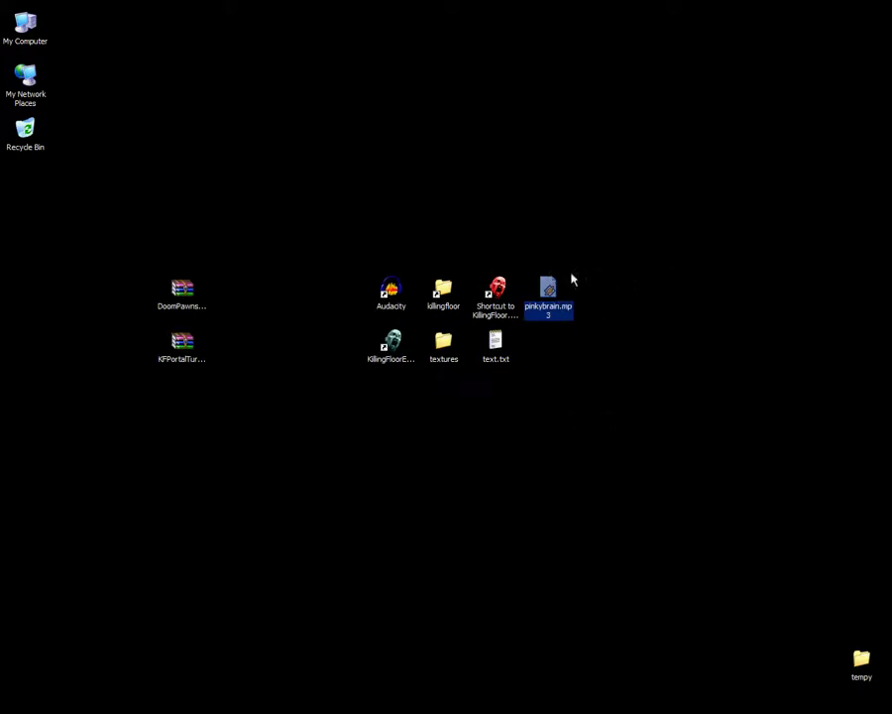
double_click(548, 297)
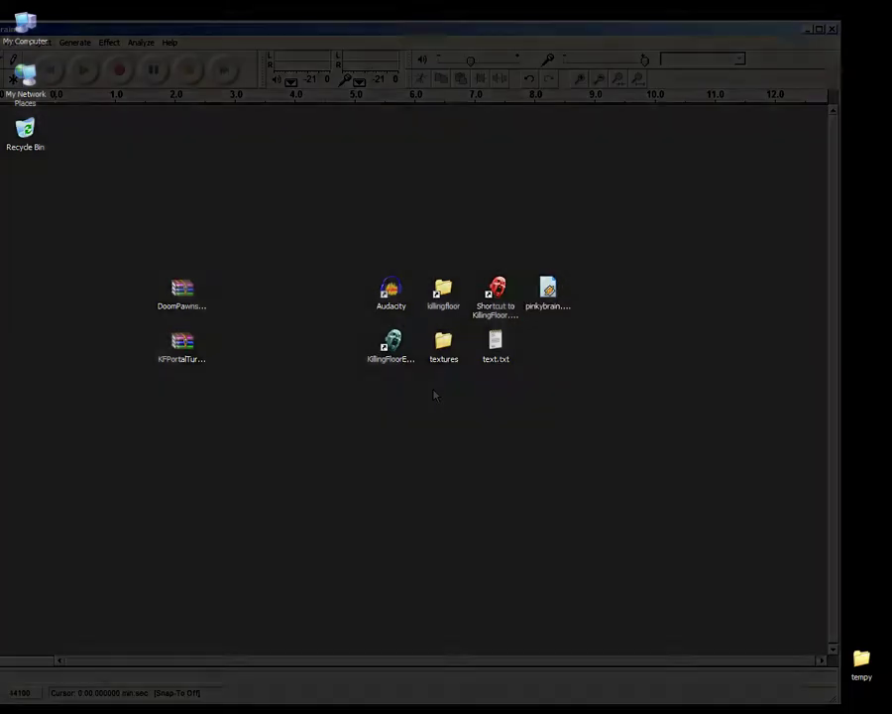
left_click_drag(307, 28, 507, 379)
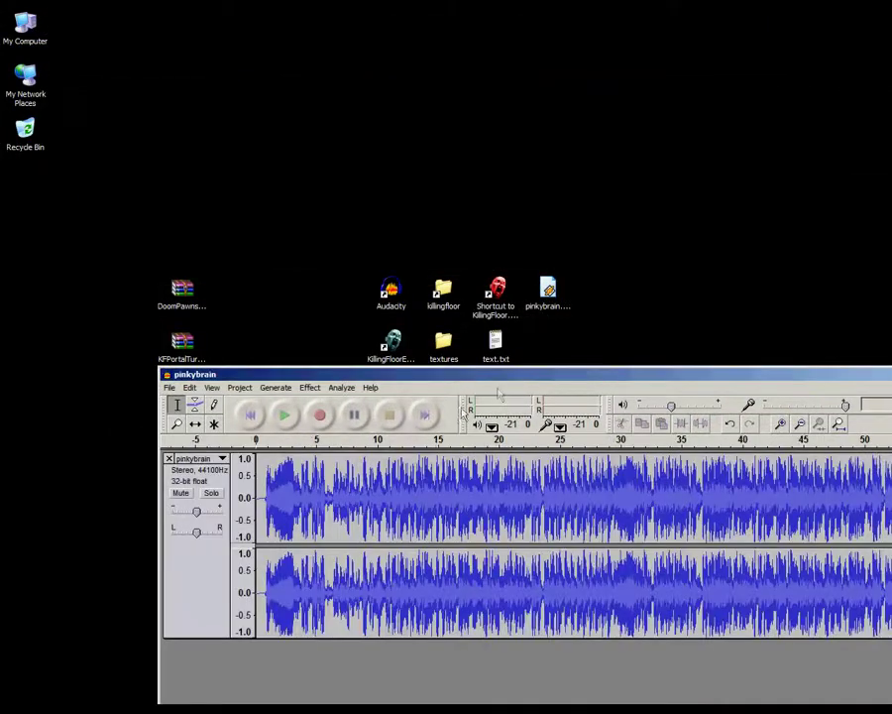
left_click_drag(507, 379, 383, 159)
double_click(382, 156)
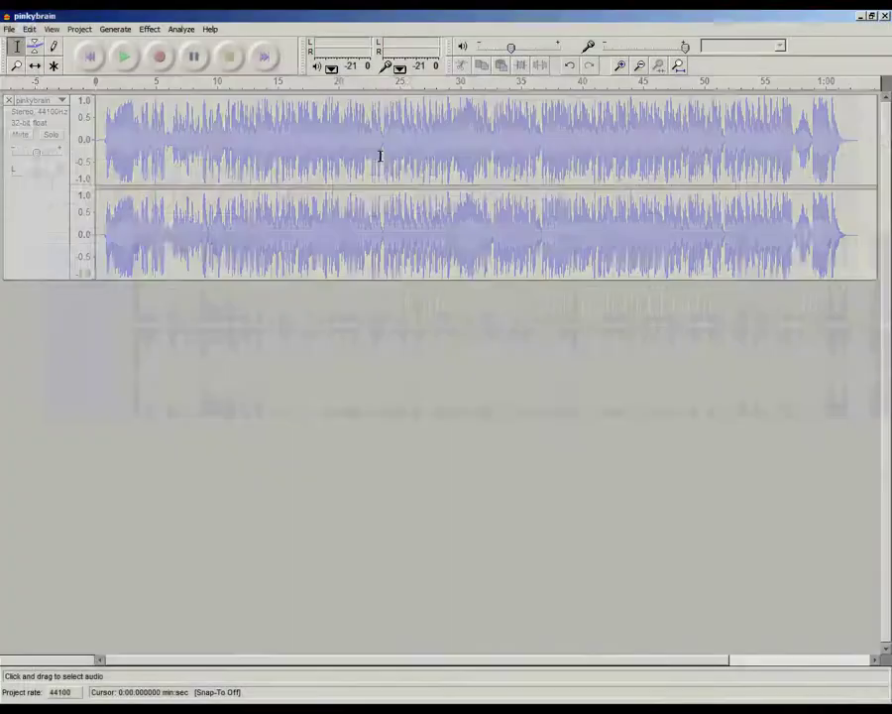
Step: Set the sample format of the pinkybrain stereo track to 16-bit
left_click(63, 102)
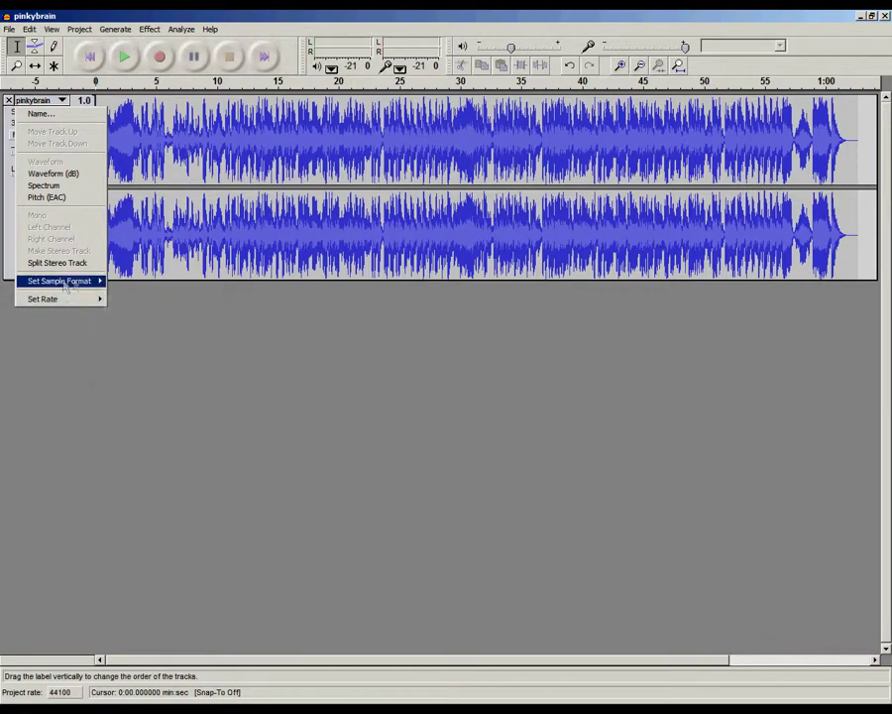
left_click(129, 285)
left_click(9, 28)
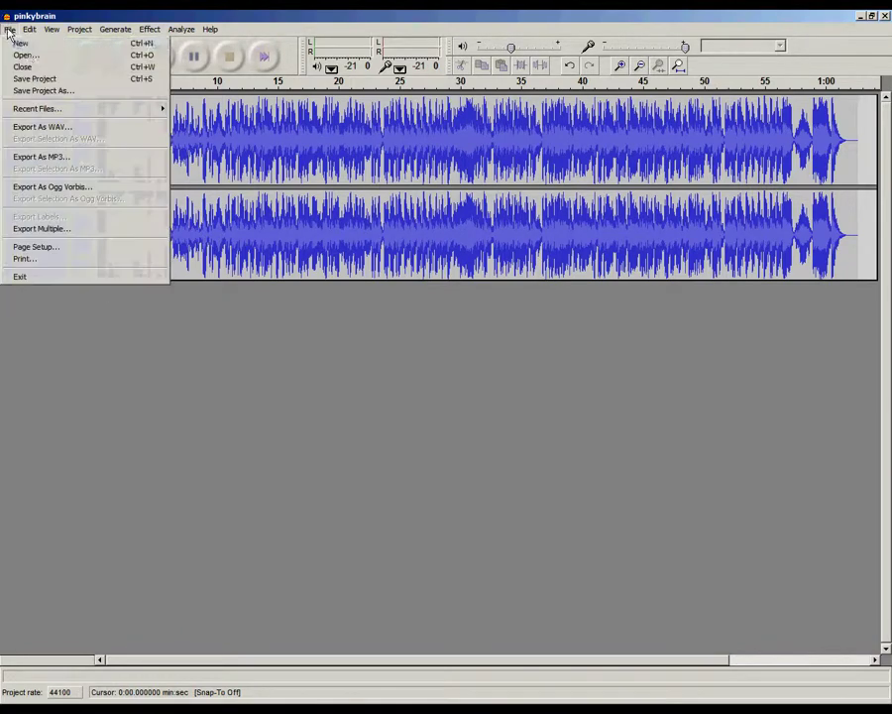
left_click(55, 125)
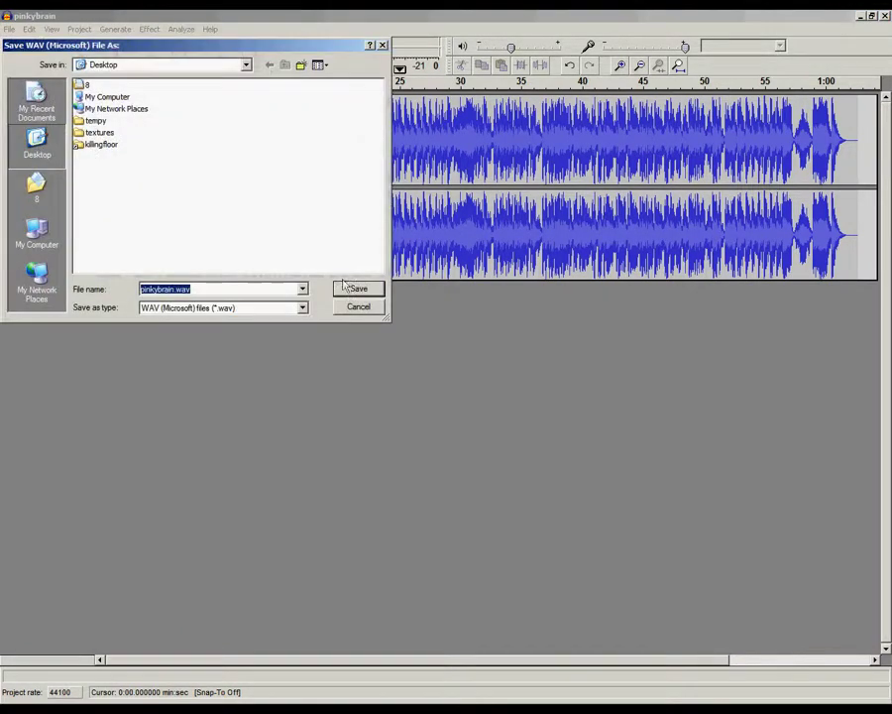
left_click(355, 306)
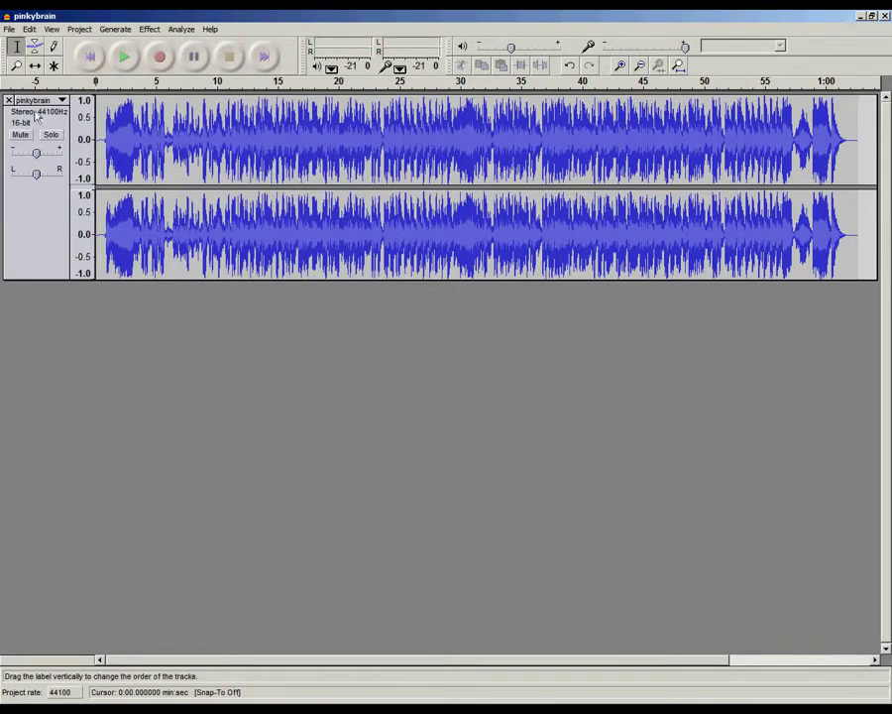
Step: Start exporting the track as a Microsoft WAV file and name it pinkybrain2.wav
left_click(8, 29)
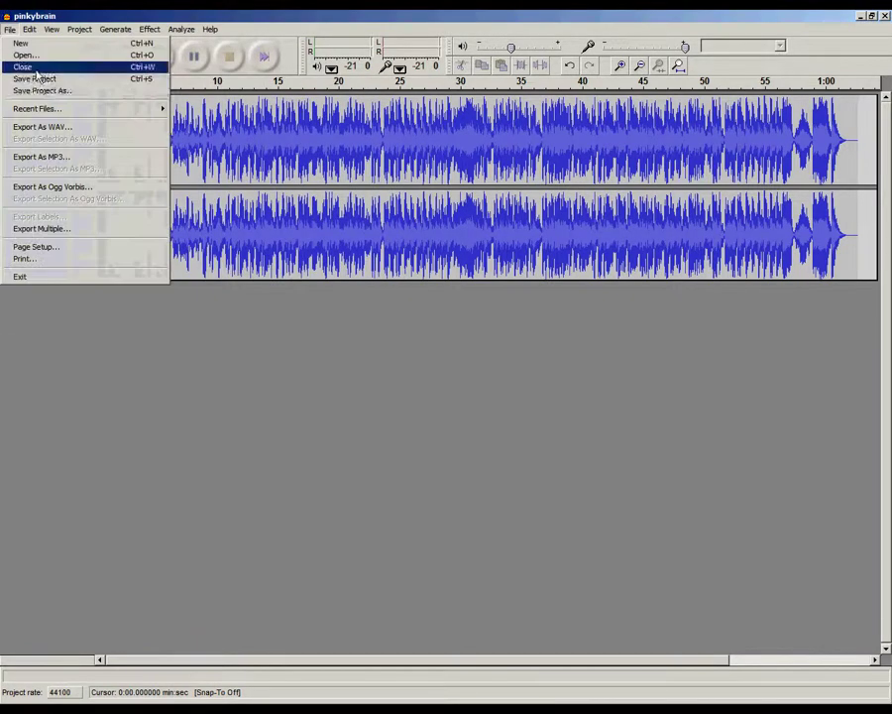
left_click(59, 126)
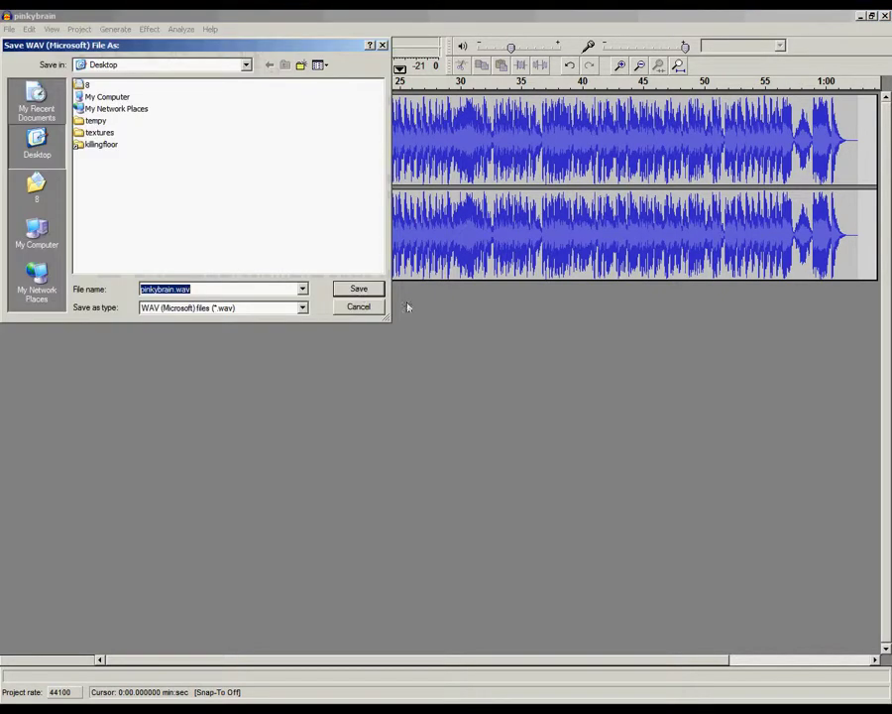
left_click(174, 288)
left_click_drag(173, 289, 135, 288)
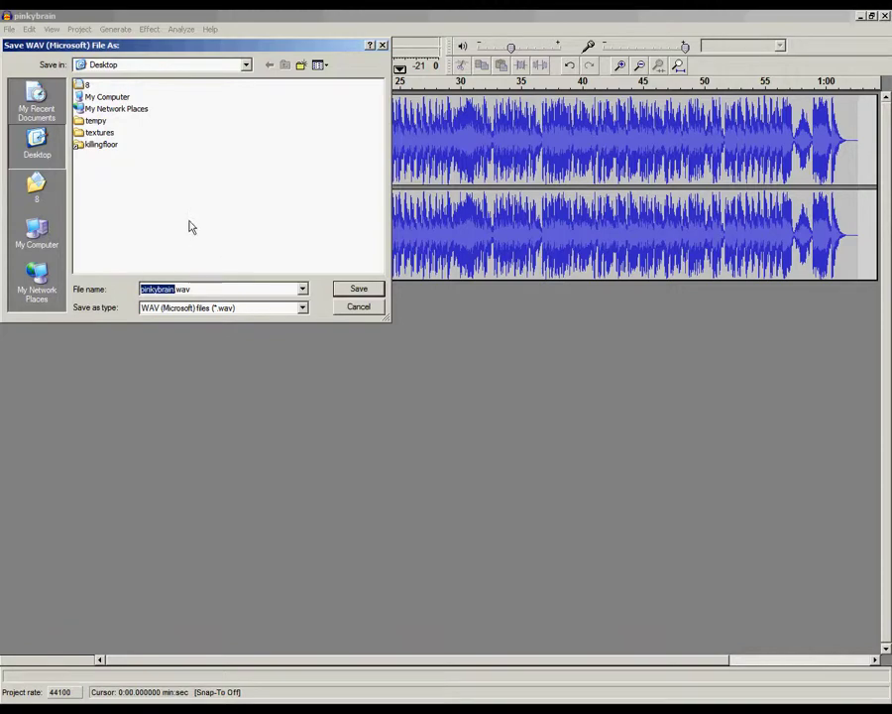
left_click_drag(178, 47, 411, 295)
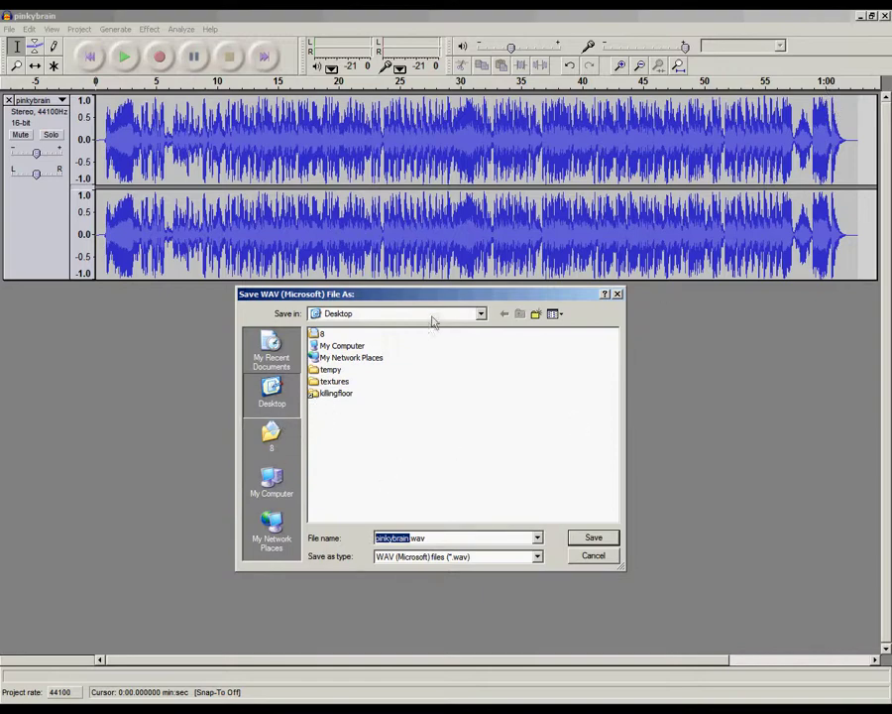
left_click_drag(436, 297, 408, 266)
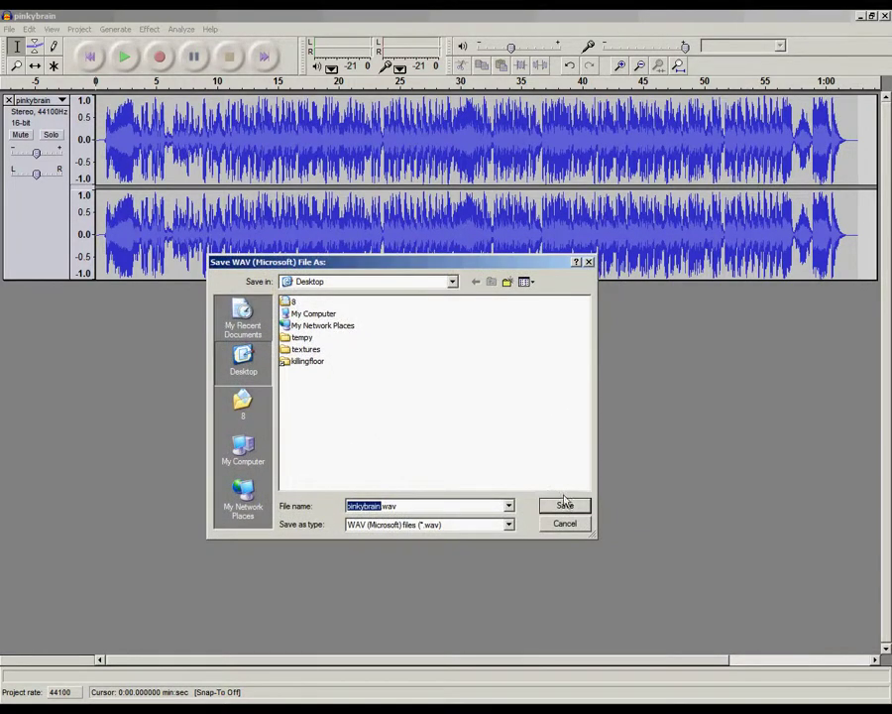
left_click(378, 508)
type("2")
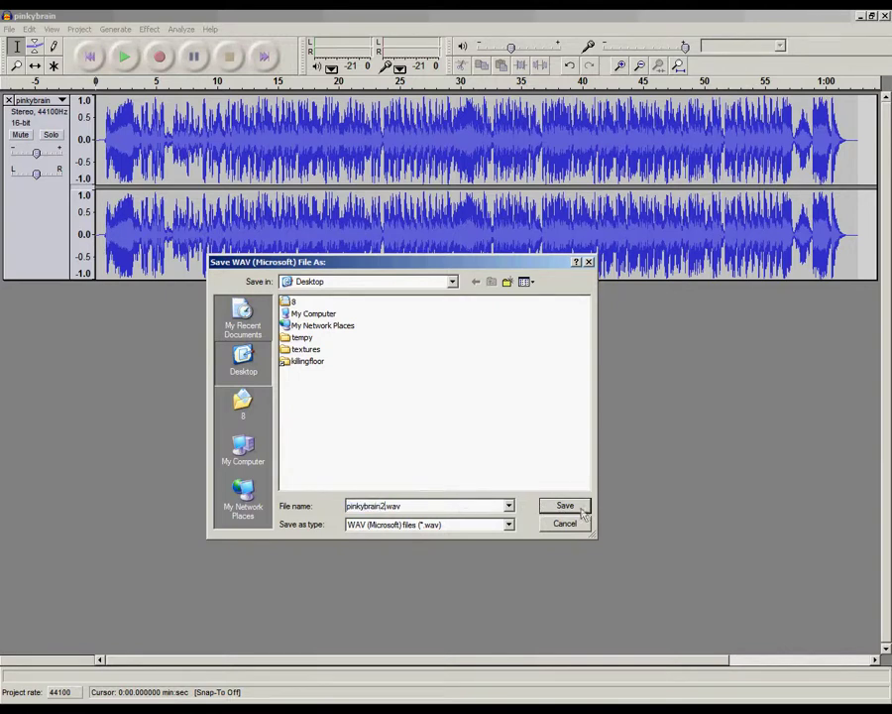
Step: Save the WAV export in the root of the Disk0_Windows (C:) drive
left_click(340, 281)
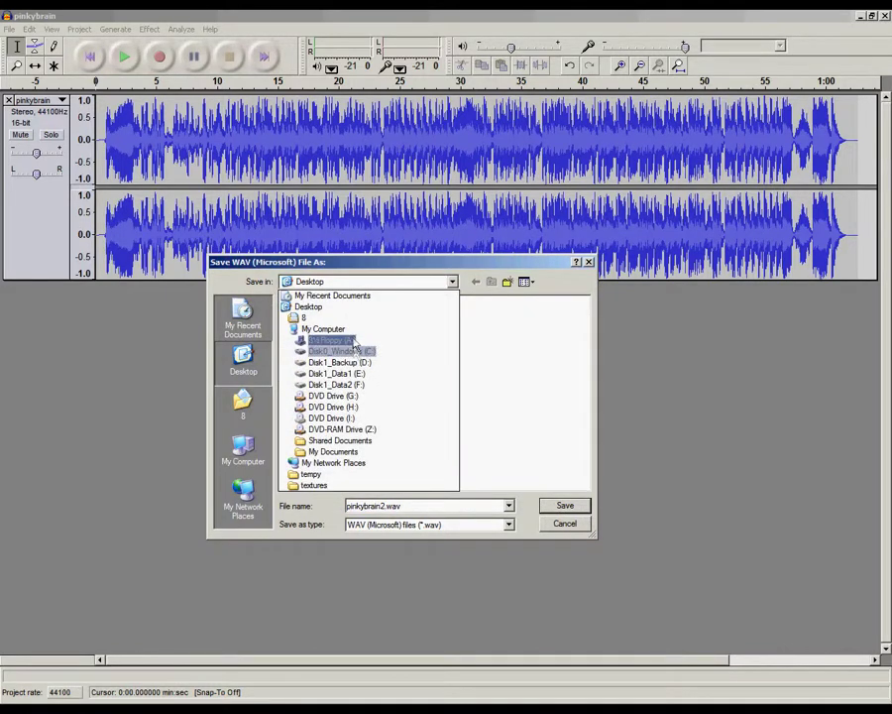
left_click(330, 338)
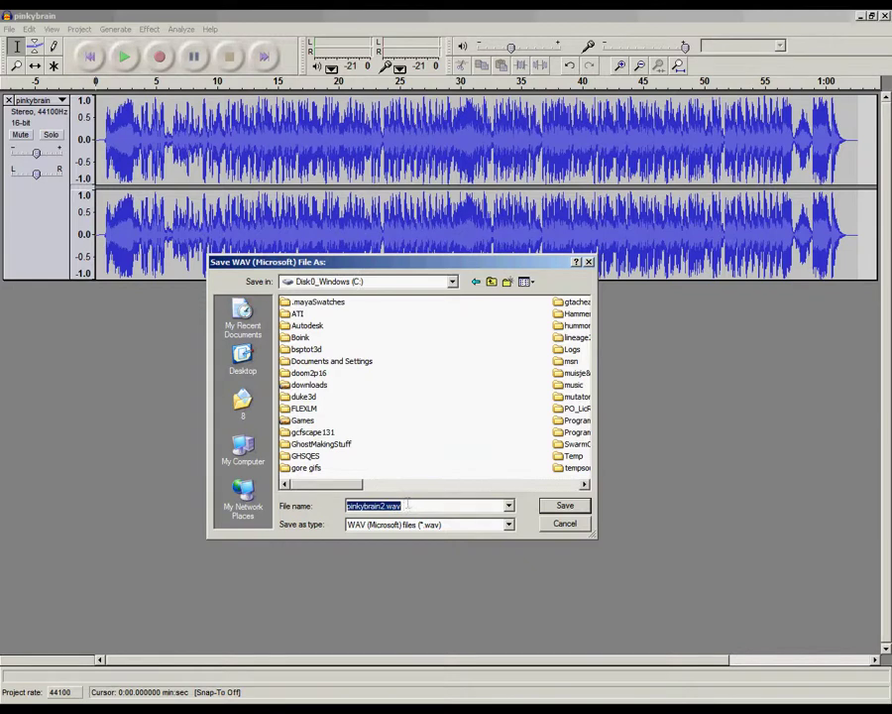
left_click_drag(381, 484, 513, 486)
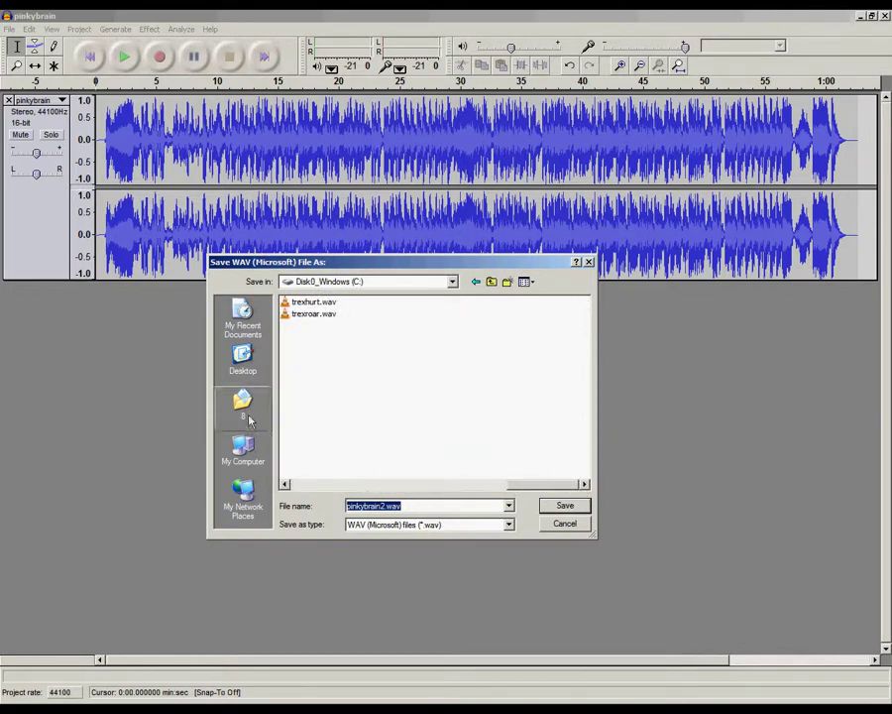
left_click(560, 507)
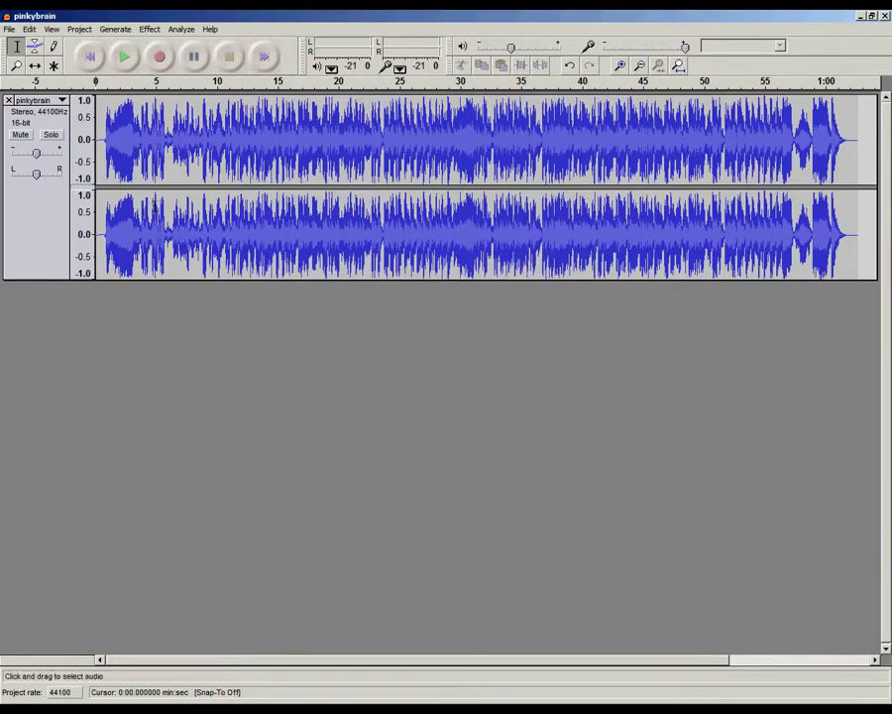
Step: Remove the pinkybrain track from the project and close Audacity
left_click(8, 103)
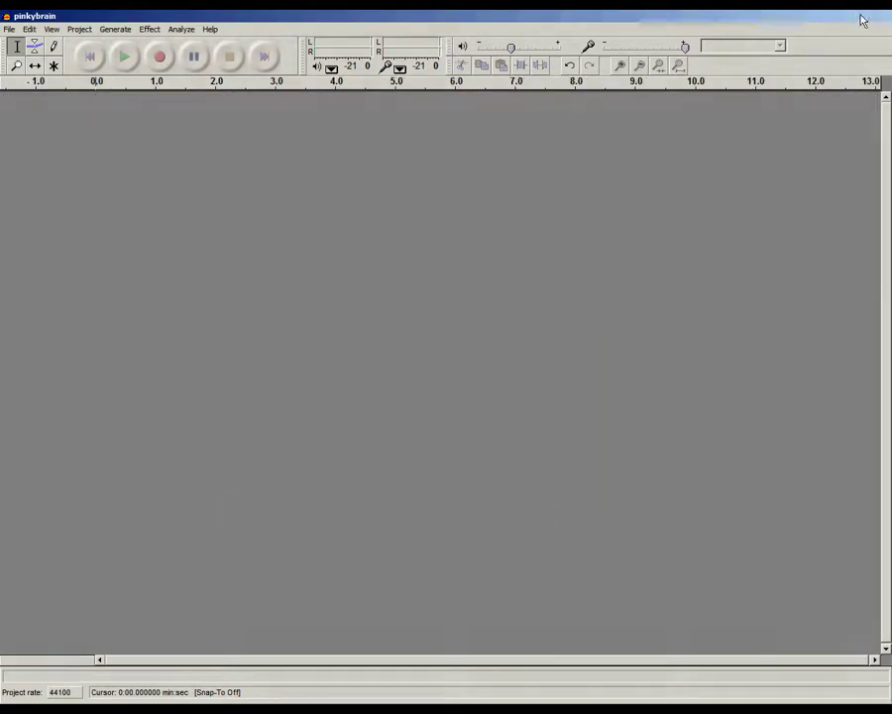
left_click(884, 16)
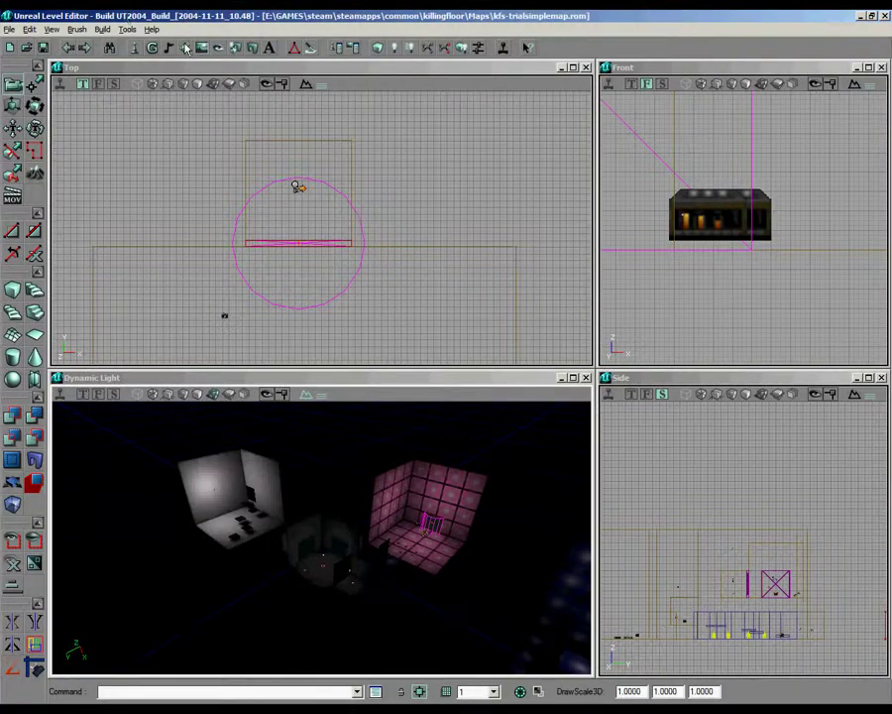
Step: Minimise the Unreal Level Editor and open a Windows command prompt by running cmd
left_click(860, 16)
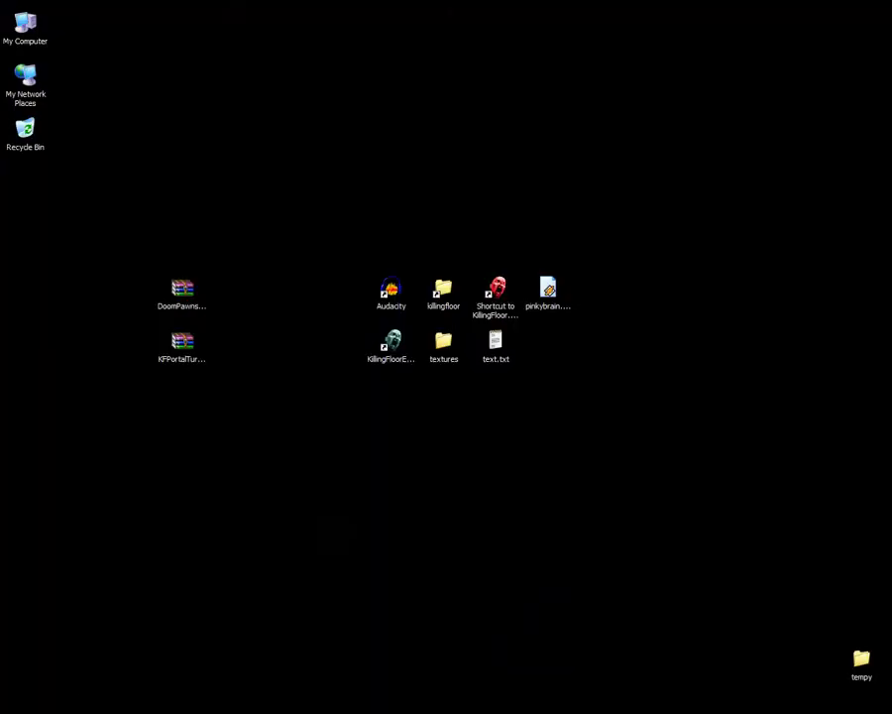
key("super")
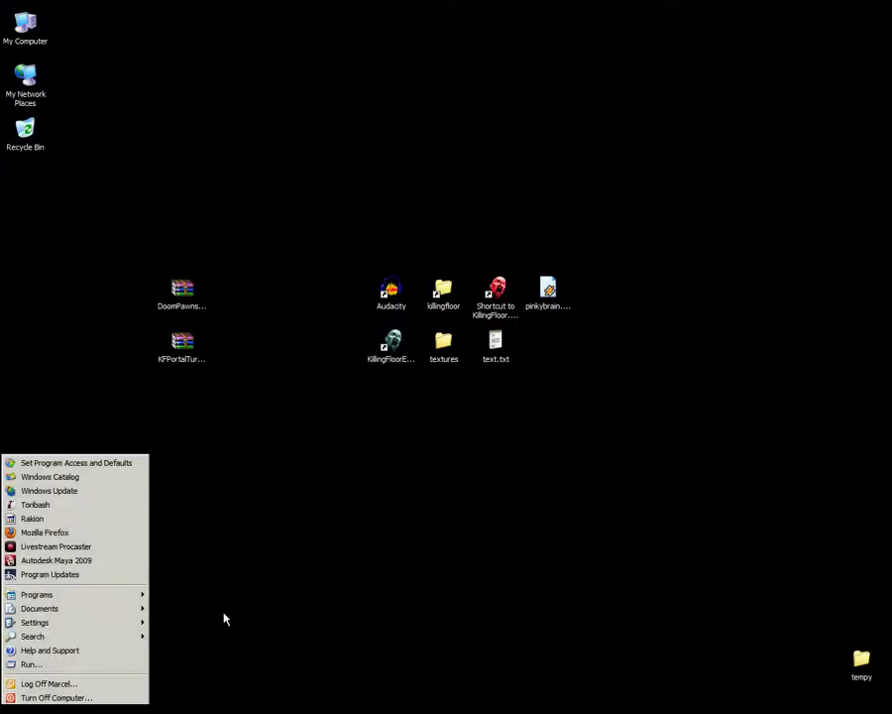
left_click(225, 614)
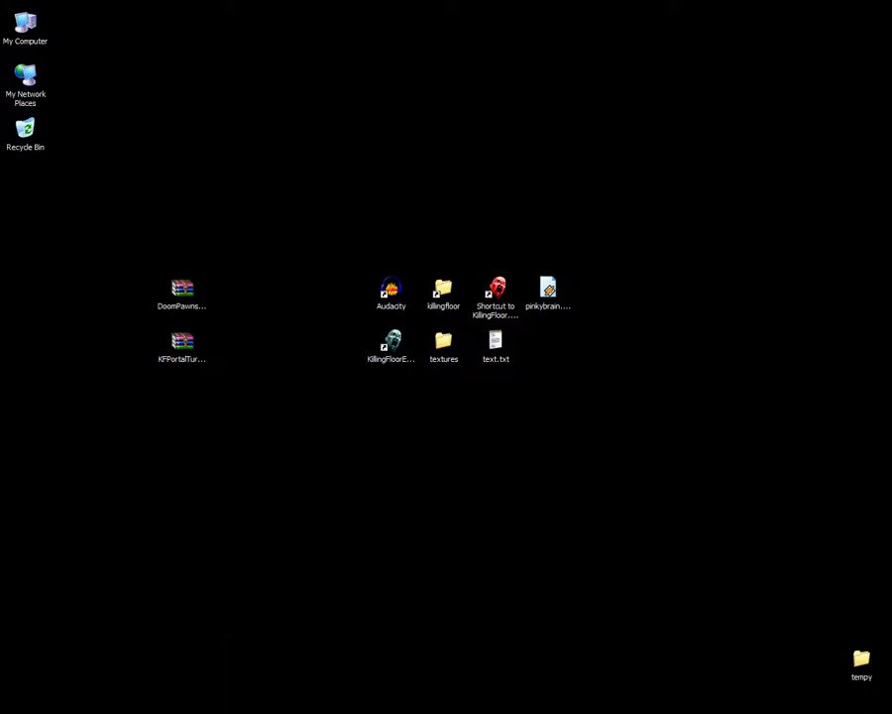
key("super")
left_click(49, 662)
type("cmd")
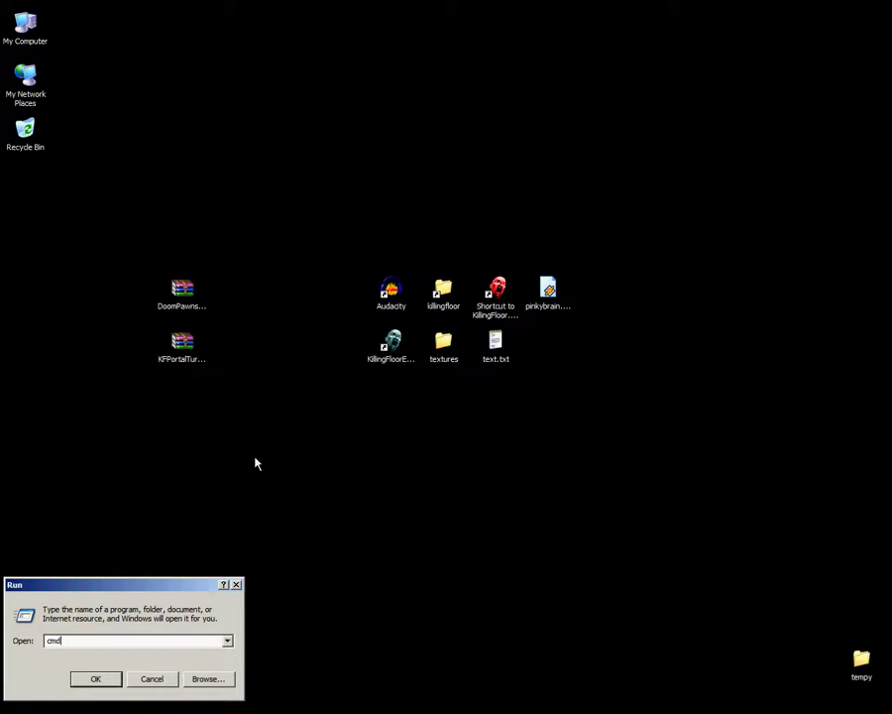
left_click(97, 677)
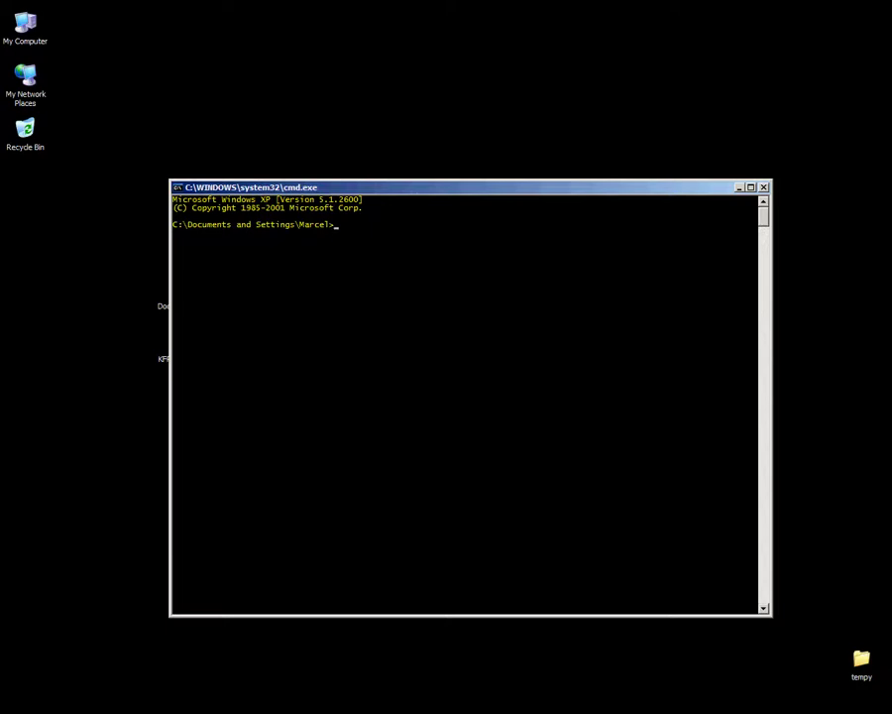
Step: Change the command prompt to the drive root with cd\, enter the path c:\audio.wav and close the prompt
left_click_drag(258, 187, 349, 188)
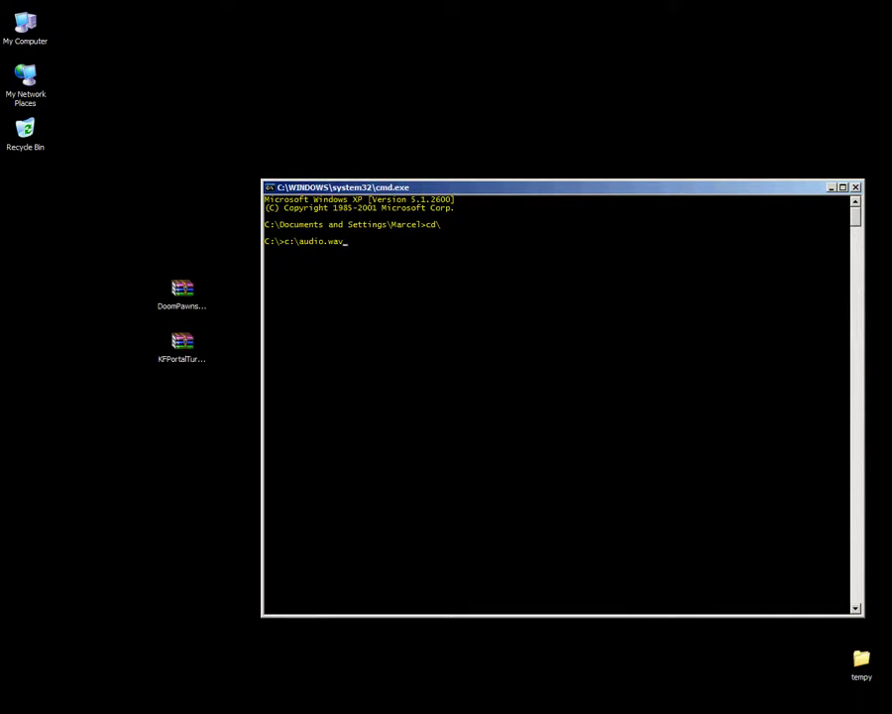
left_click(855, 188)
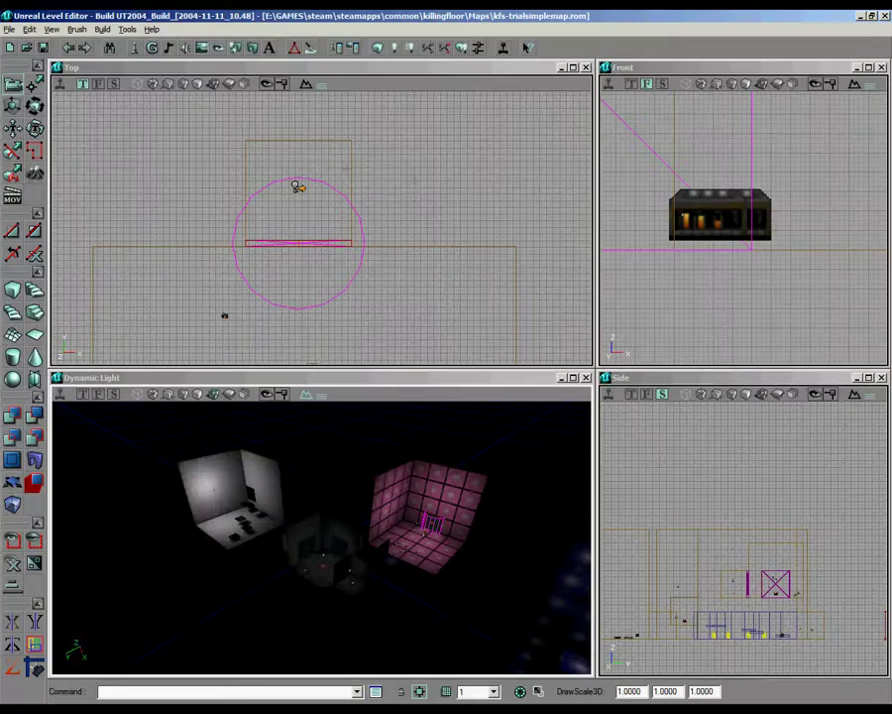
Step: Switch to the Unreal Level Editor, open the Sounds browser and move it clear of the Dynamic Light viewport
left_click(132, 46)
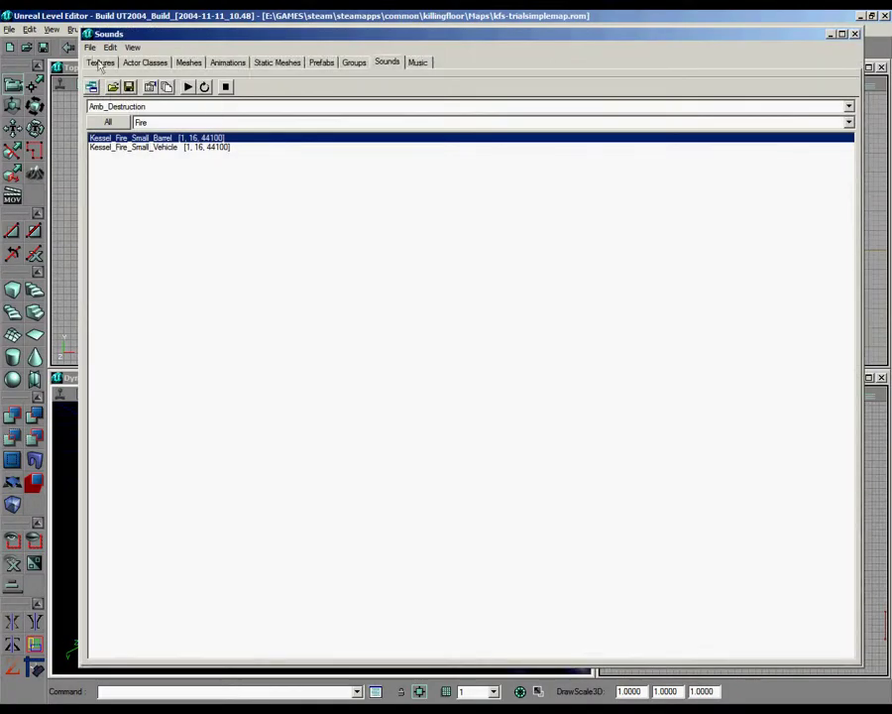
left_click_drag(152, 34, 681, 37)
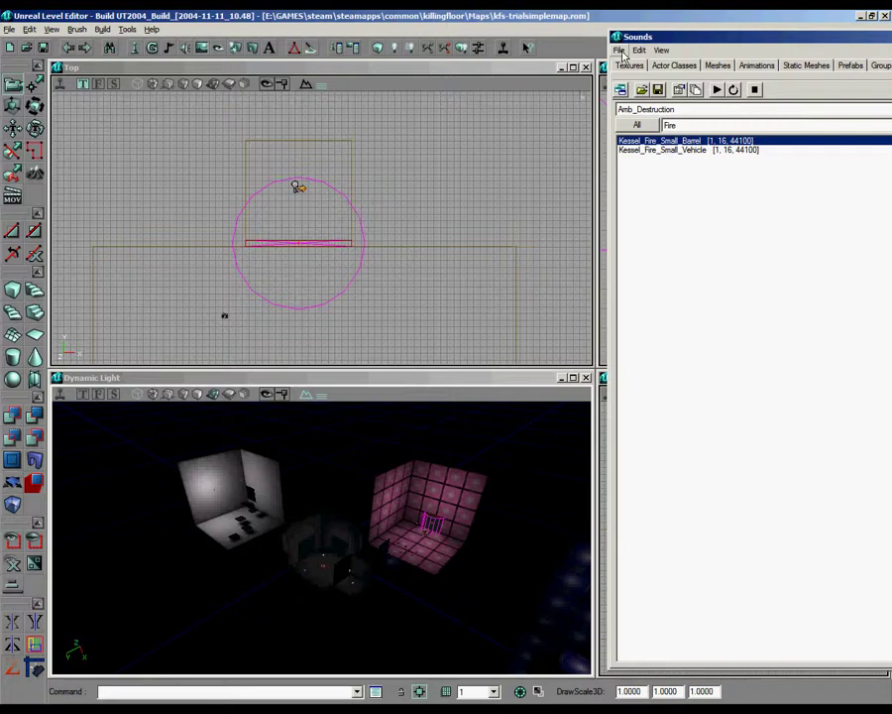
mouse_move(434, 548)
right_mouse_down()
mouse_move(332, 553)
mouse_move(321, 535)
mouse_move(434, 548)
right_mouse_up()
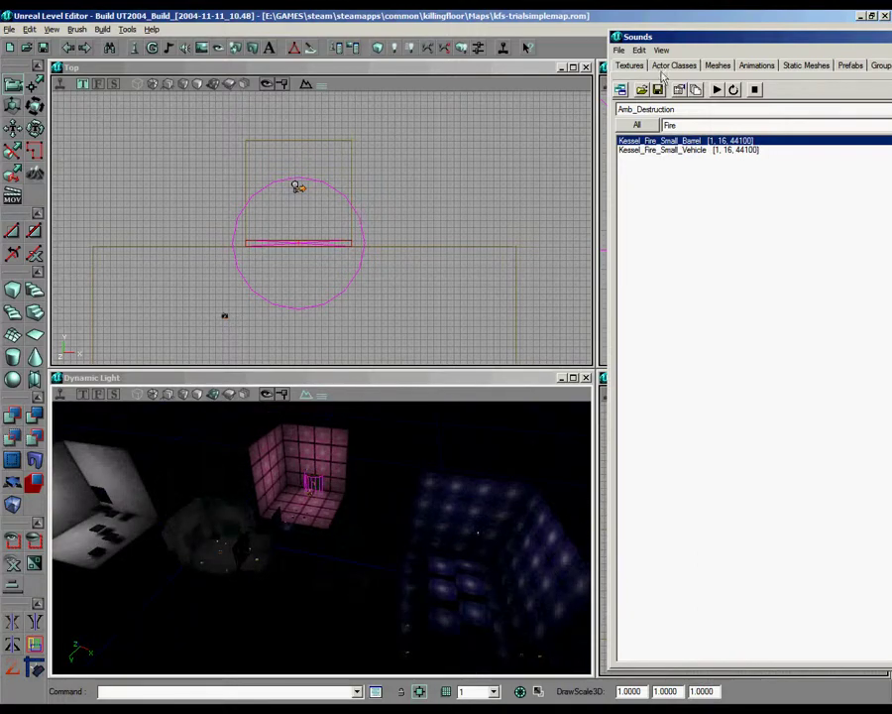
left_click_drag(373, 563, 320, 533)
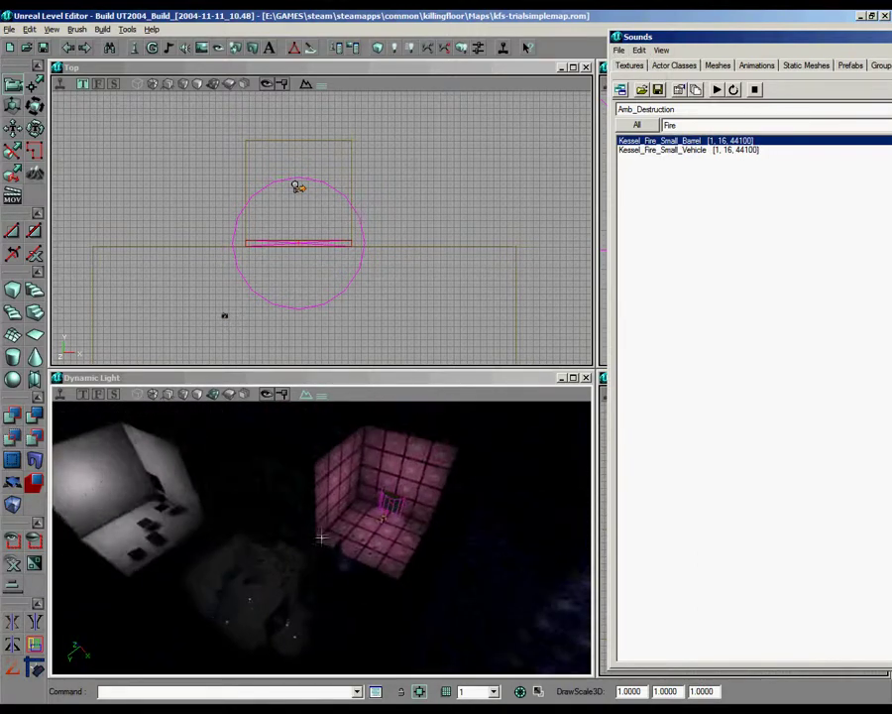
Step: Start a sound import and choose pinkybrain2.wav from the C: drive
left_click_drag(422, 578, 462, 439)
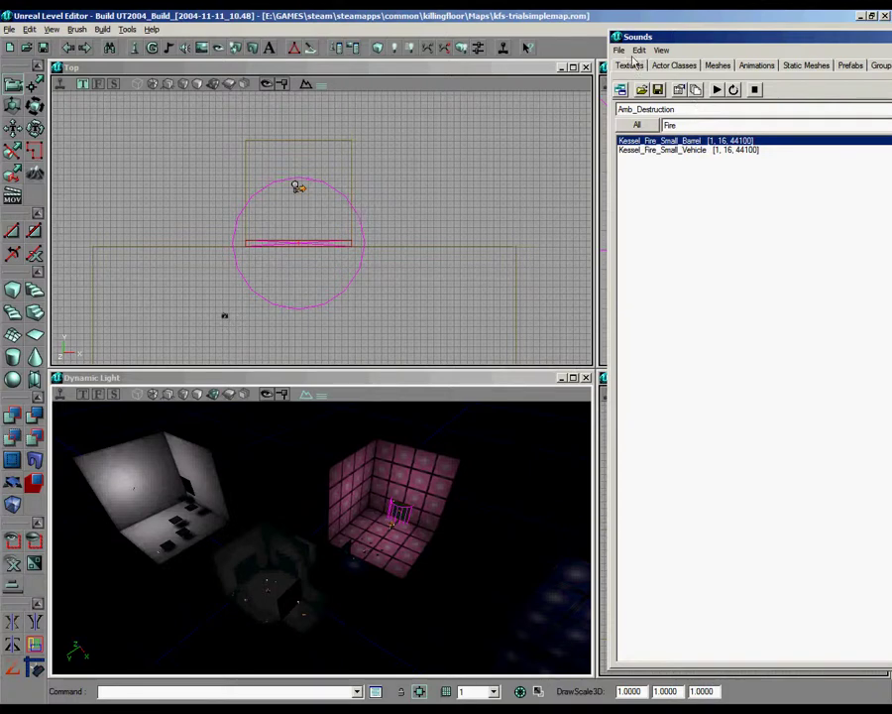
right_click_drag(418, 545, 446, 494)
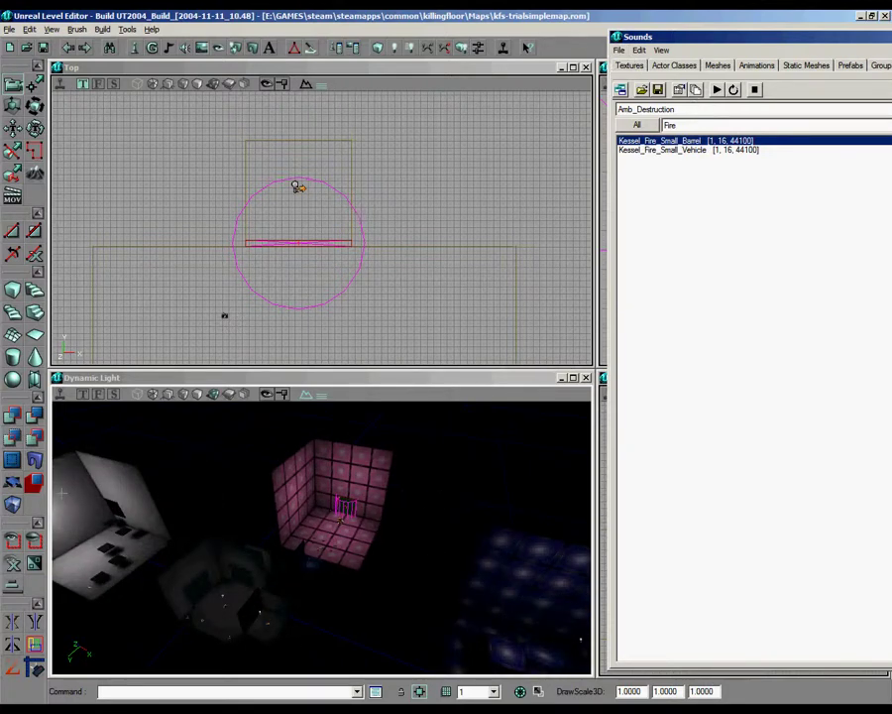
left_click(619, 50)
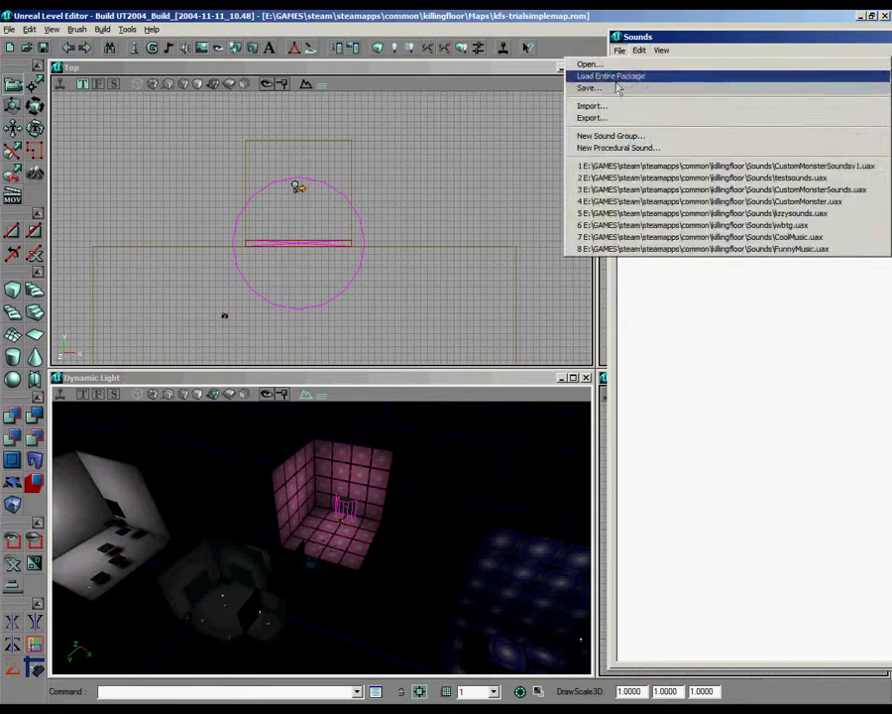
left_click(594, 106)
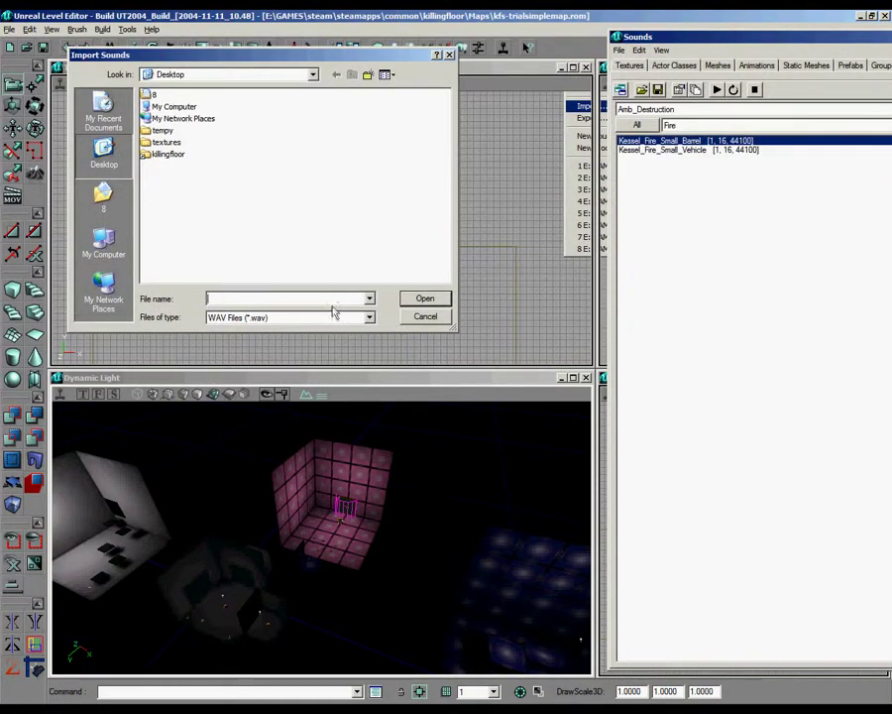
left_click(195, 79)
left_click(197, 80)
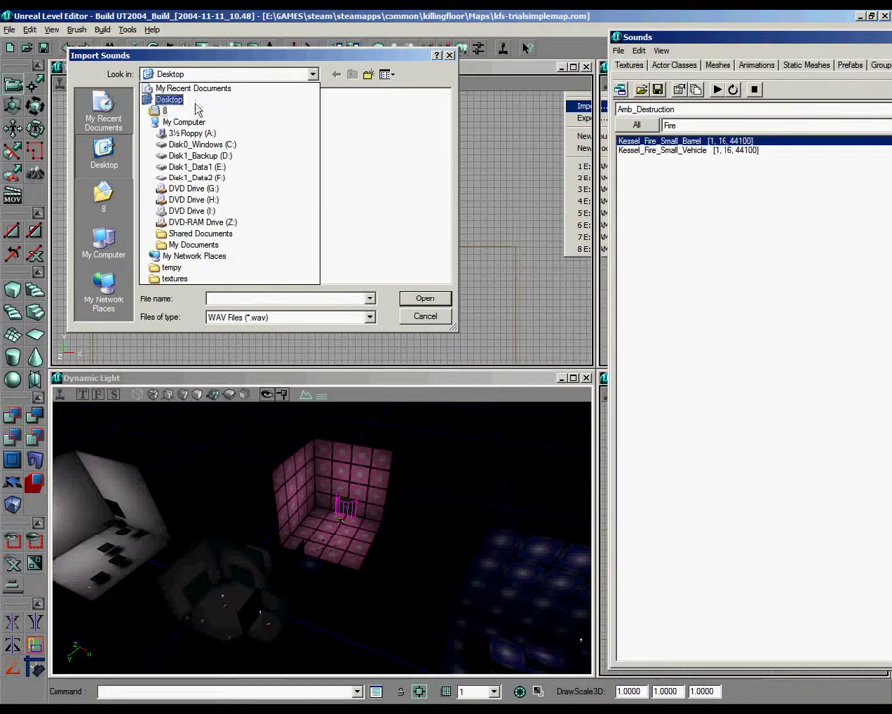
left_click(174, 143)
left_click(301, 279)
left_click(322, 279)
left_click(180, 237)
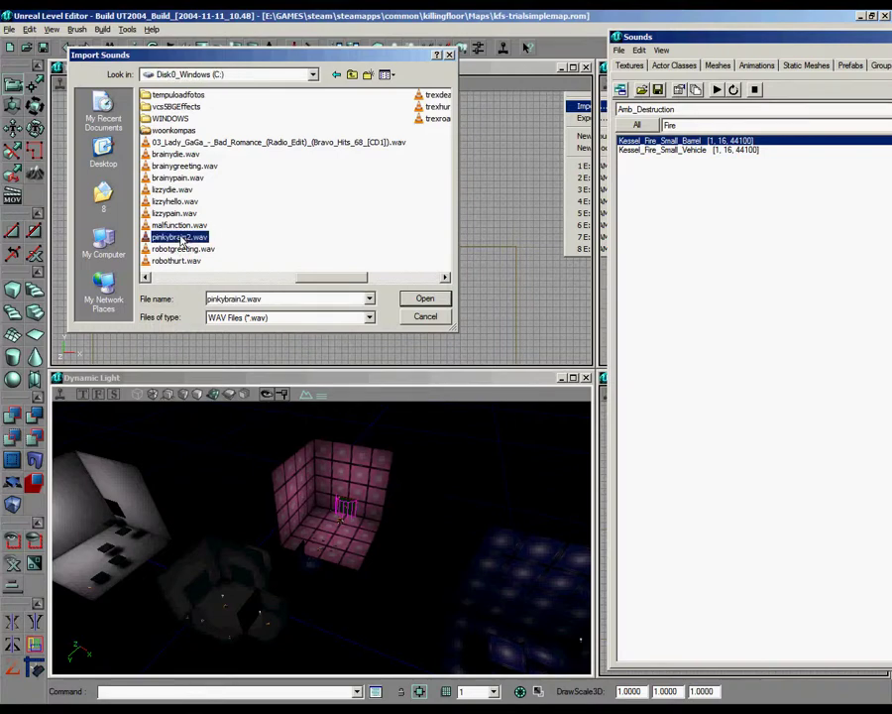
mouse_move(314, 279)
left_mouse_down()
mouse_move(375, 278)
mouse_move(273, 282)
mouse_move(298, 281)
left_mouse_up()
left_click(424, 299)
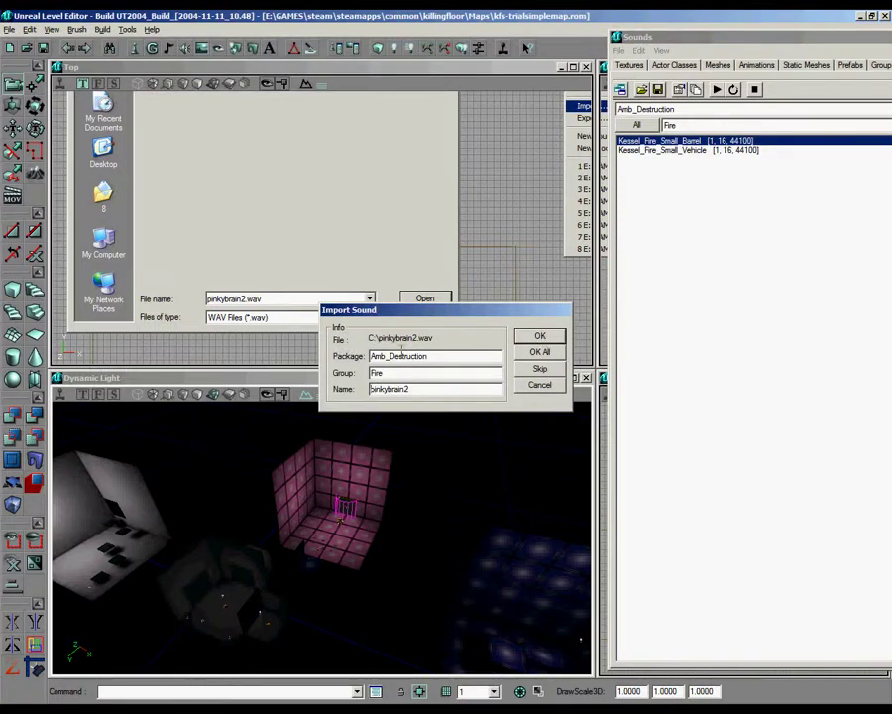
Step: Import the sound into package myLevel, group music, and shift the Sounds browser to uncover the viewports
type("myLevel")
key("Tab")
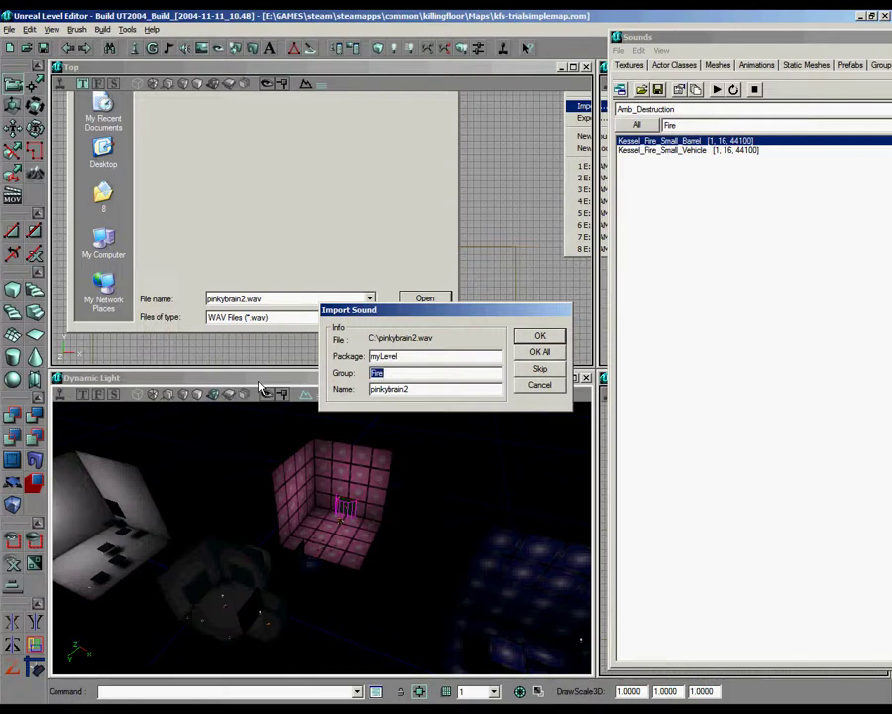
type("music")
left_click(539, 338)
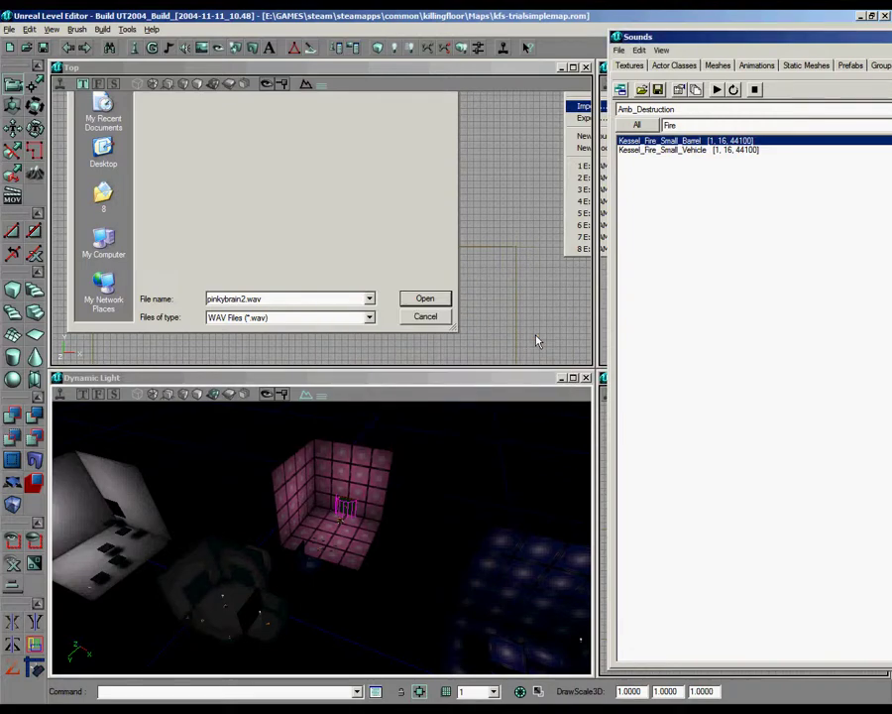
left_click_drag(754, 37, 398, 36)
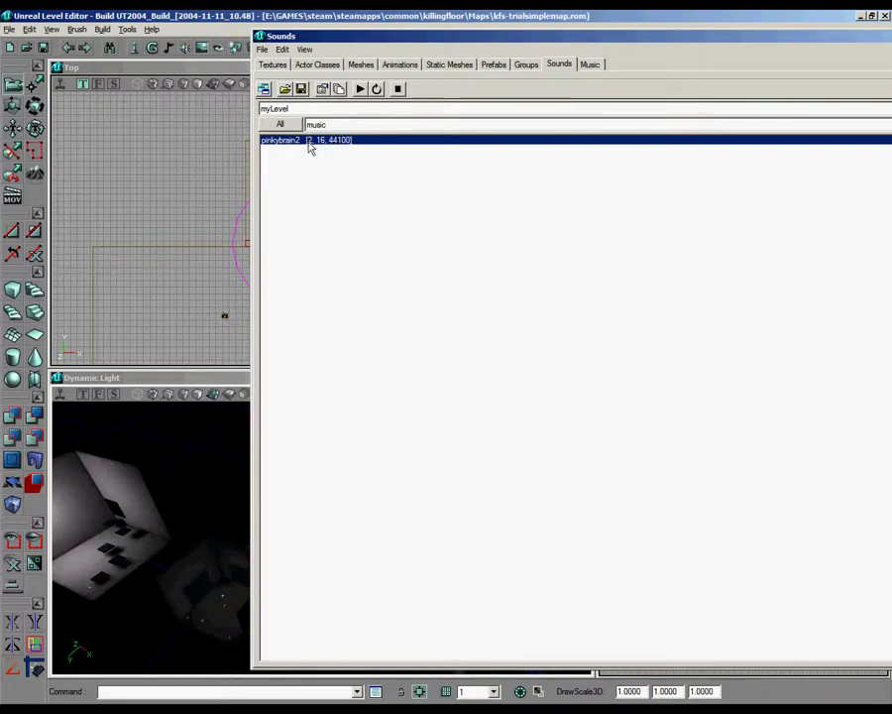
left_click_drag(390, 37, 546, 33)
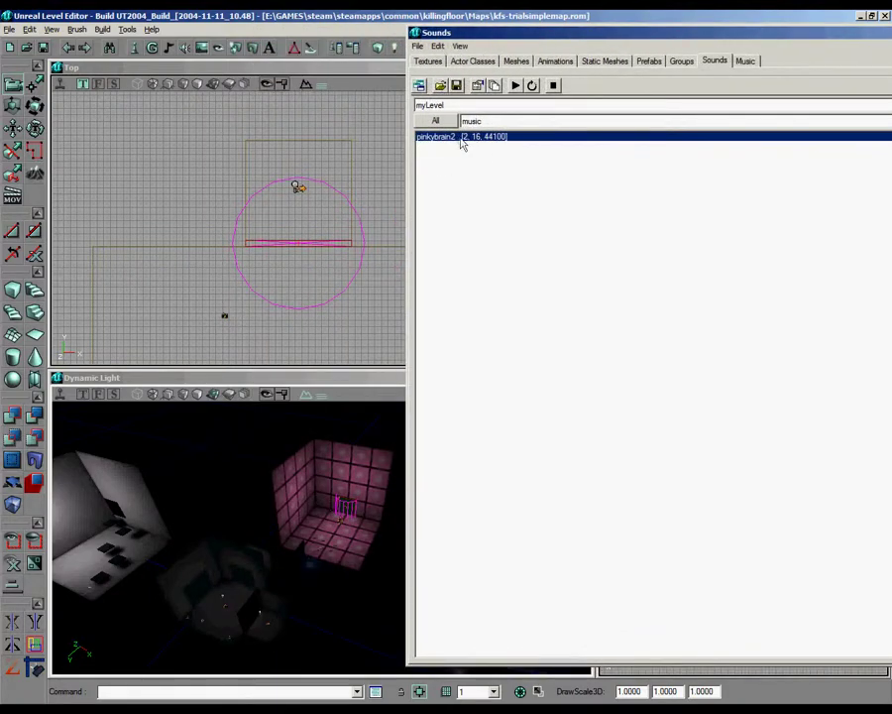
Step: Choose the White texture from the myLevel package in the texture browser, and close the browser
right_click_drag(275, 440, 214, 470)
left_click_drag(213, 470, 327, 644)
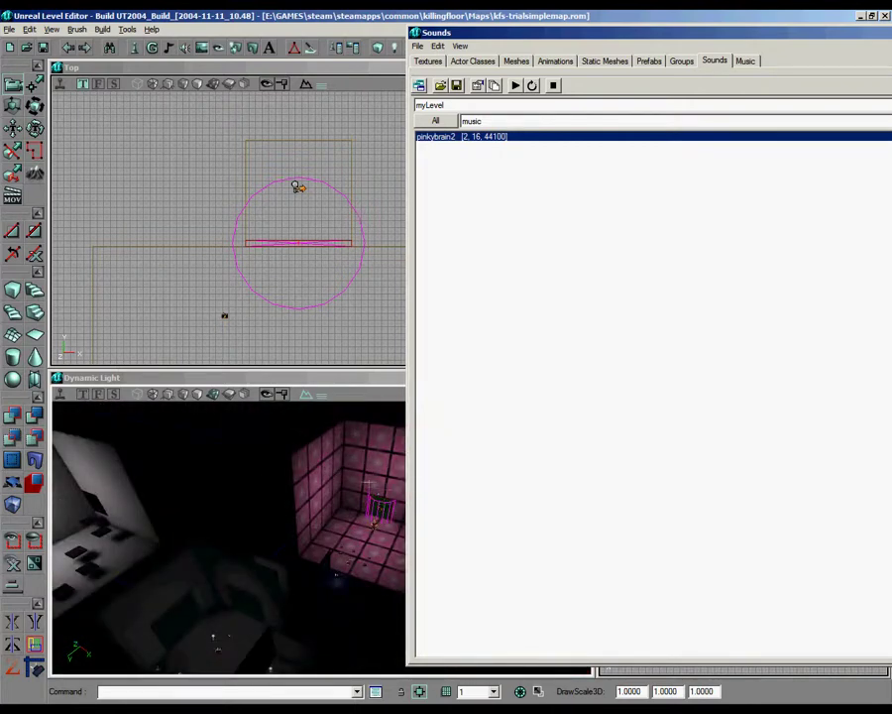
left_click_drag(206, 572, 322, 531)
left_click(203, 49)
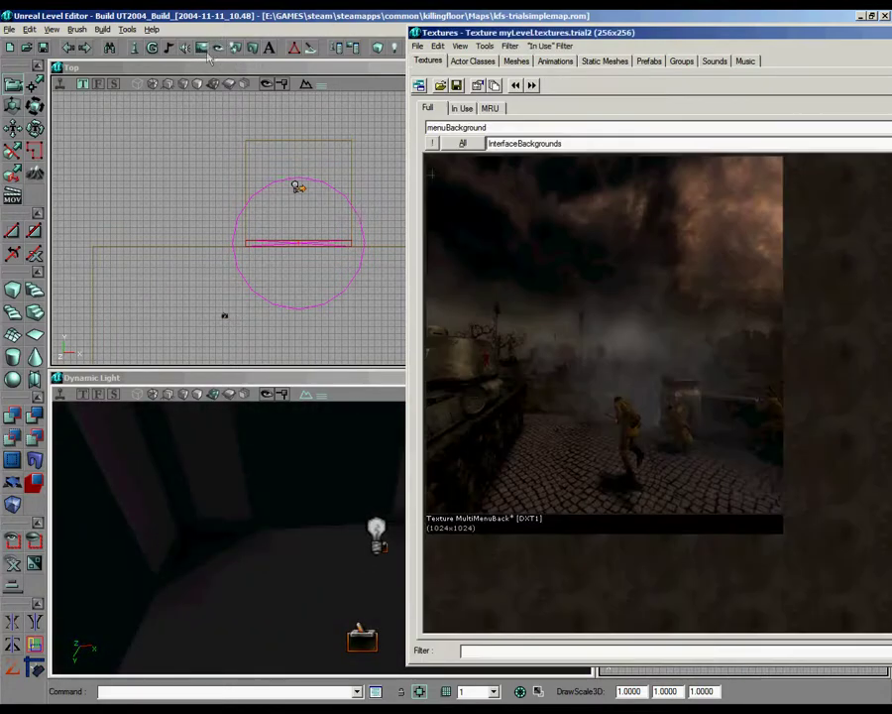
left_click(553, 130)
left_click(474, 320)
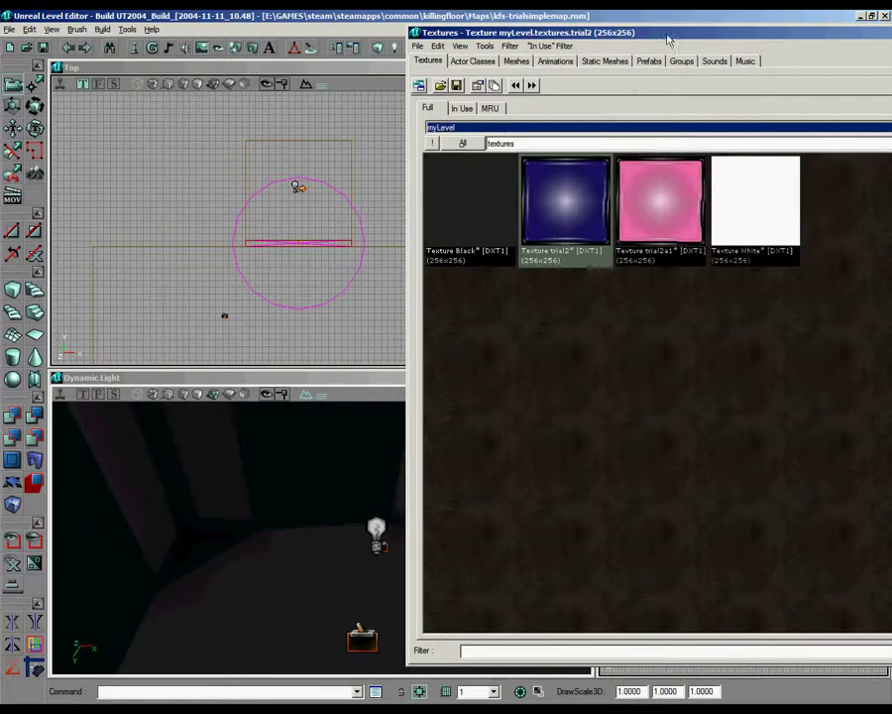
left_click(654, 203)
left_click_drag(713, 36, 455, 20)
left_click_drag(774, 17, 666, 20)
left_click(388, 193)
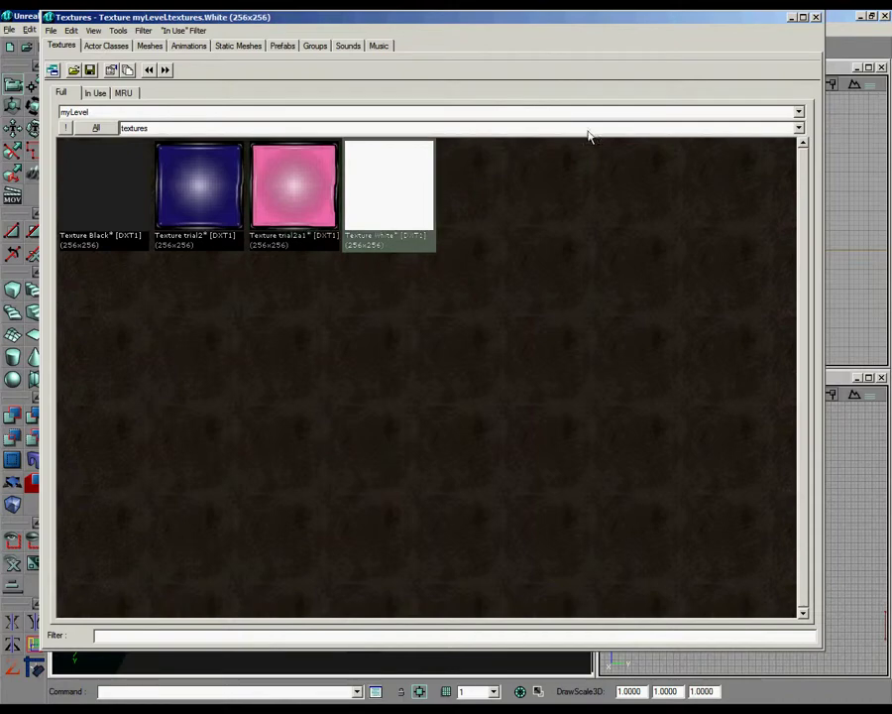
left_click(814, 18)
Step: Build a cube brush with height 32, width 128 and breadth 128
scroll(322, 228, "down", 4)
left_click_drag(322, 228, 215, 353)
scroll(322, 228, "up", 6)
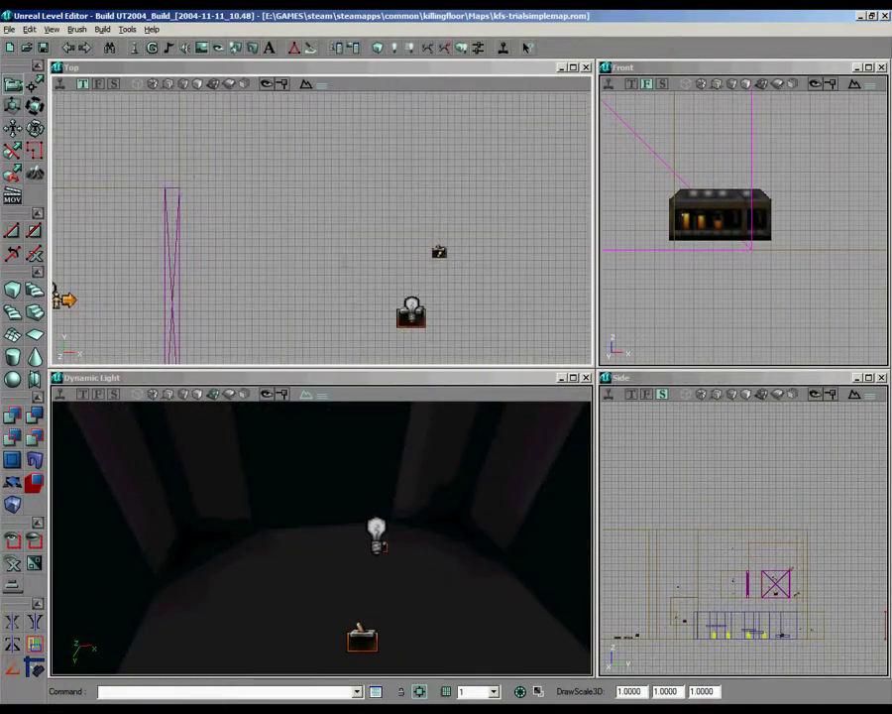
left_click(343, 261)
right_click_drag(361, 500, 2, 300)
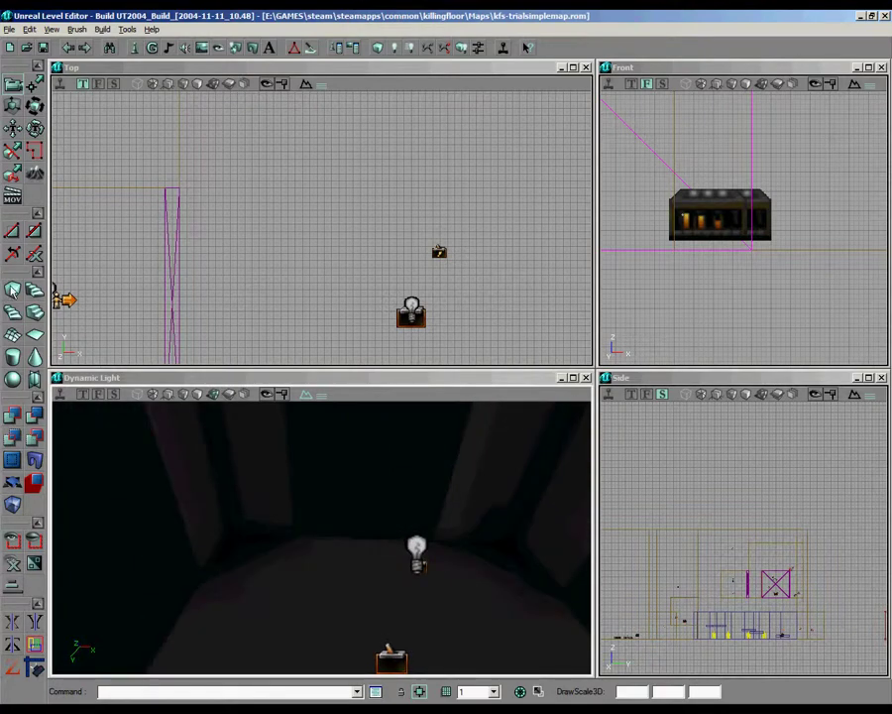
right_click(12, 290)
left_click(146, 344)
type("128")
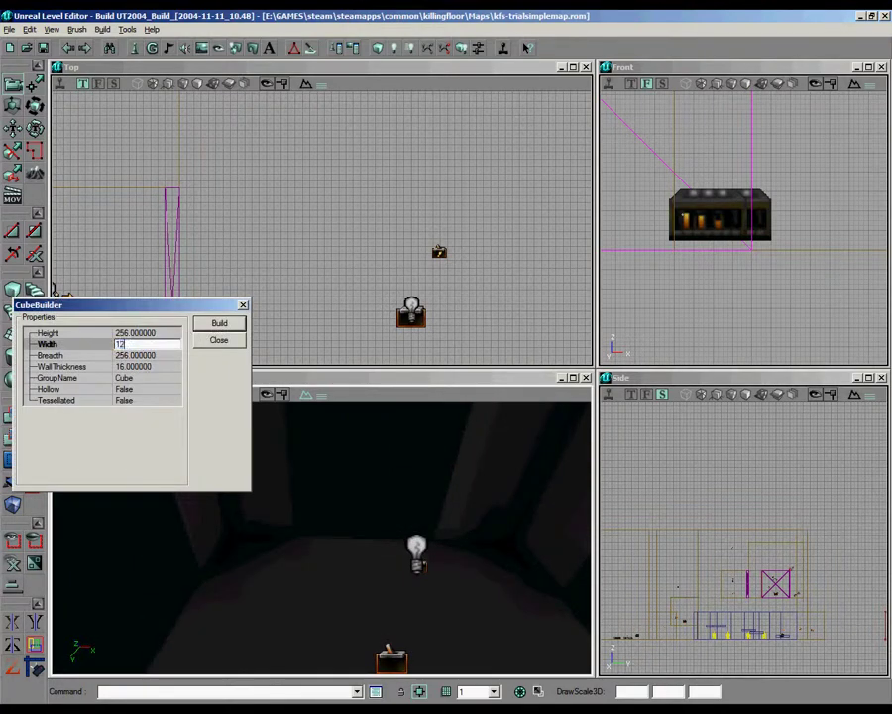
key("Up")
type("128")
left_click(141, 355)
type("128")
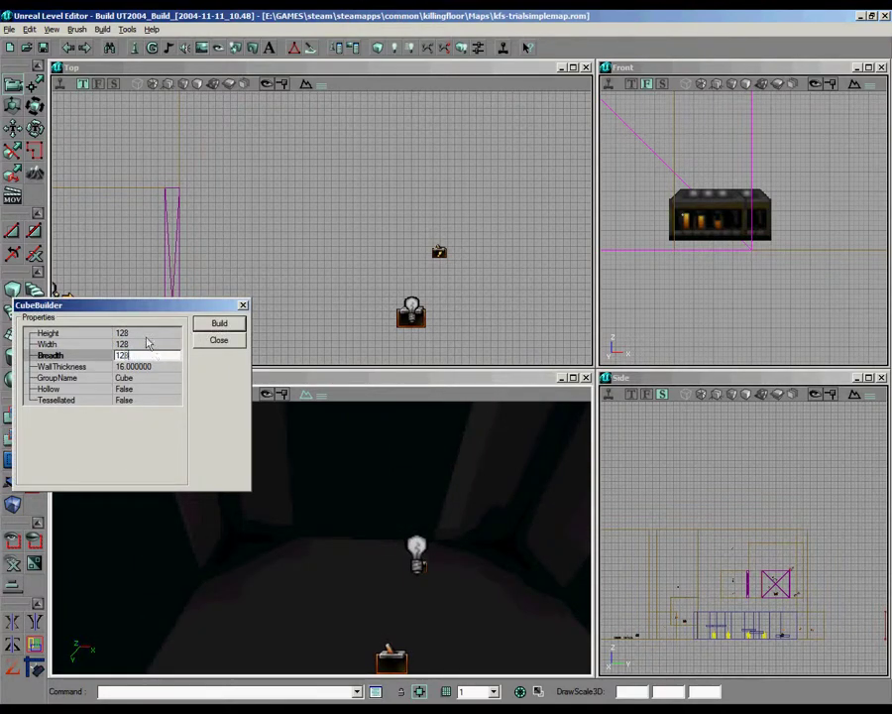
key("Up")
key("Up")
type("32")
left_click(212, 324)
Step: Move the builder brush in the Top view into the small dark room beside its upper doorway
scroll(320, 533, "down", 3)
scroll(317, 233, "down", 5)
scroll(317, 233, "down", 3)
mouse_move(317, 233)
left_mouse_down()
mouse_move(261, 317)
mouse_move(292, 119)
mouse_move(285, 136)
mouse_move(262, 97)
left_mouse_up()
scroll(317, 233, "up", 2)
scroll(317, 232, "up", 2)
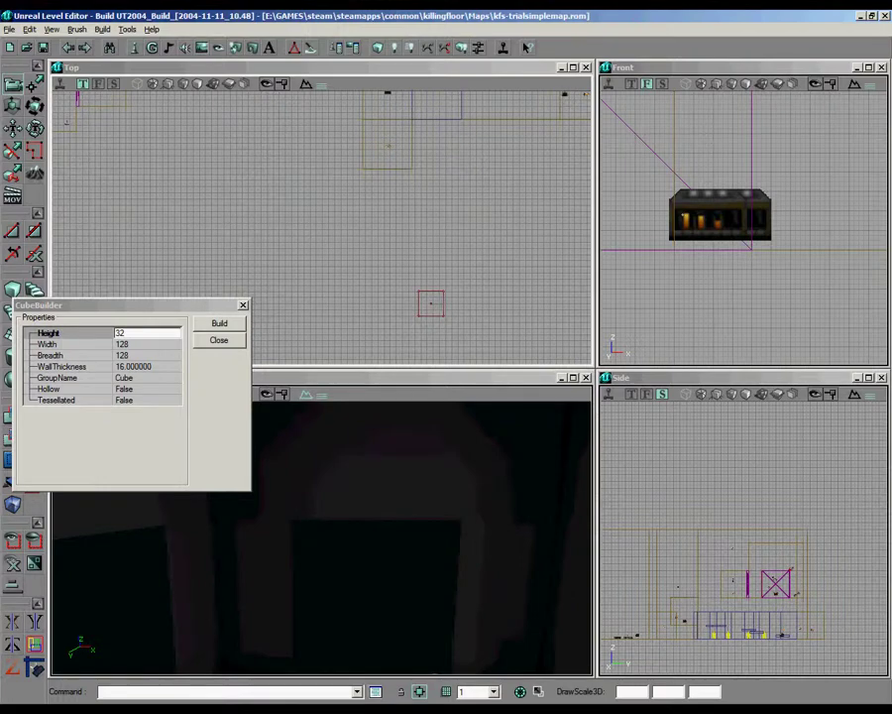
scroll(322, 228, "down", 4)
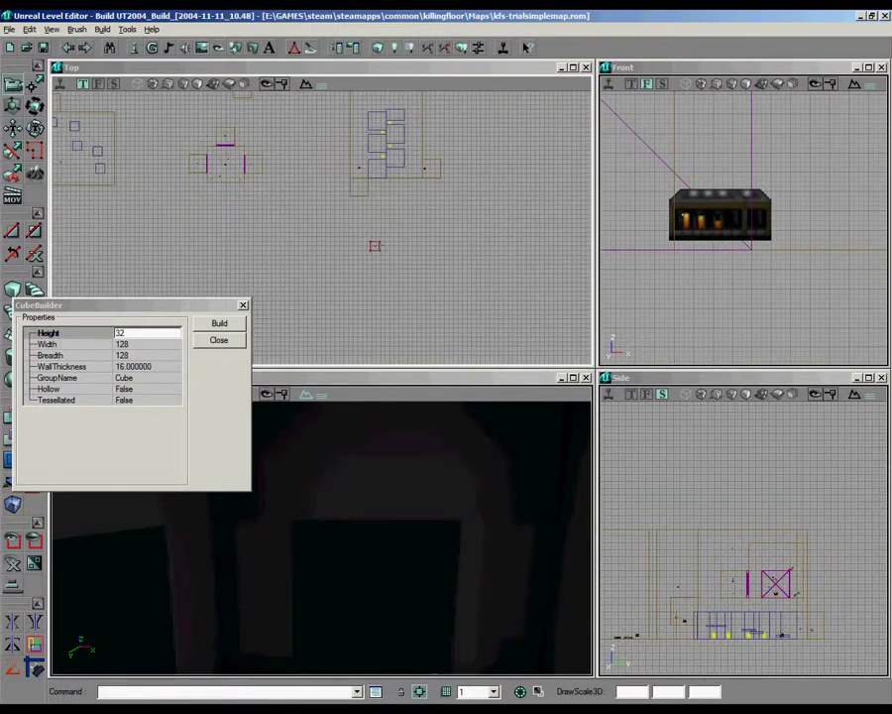
left_click(376, 245)
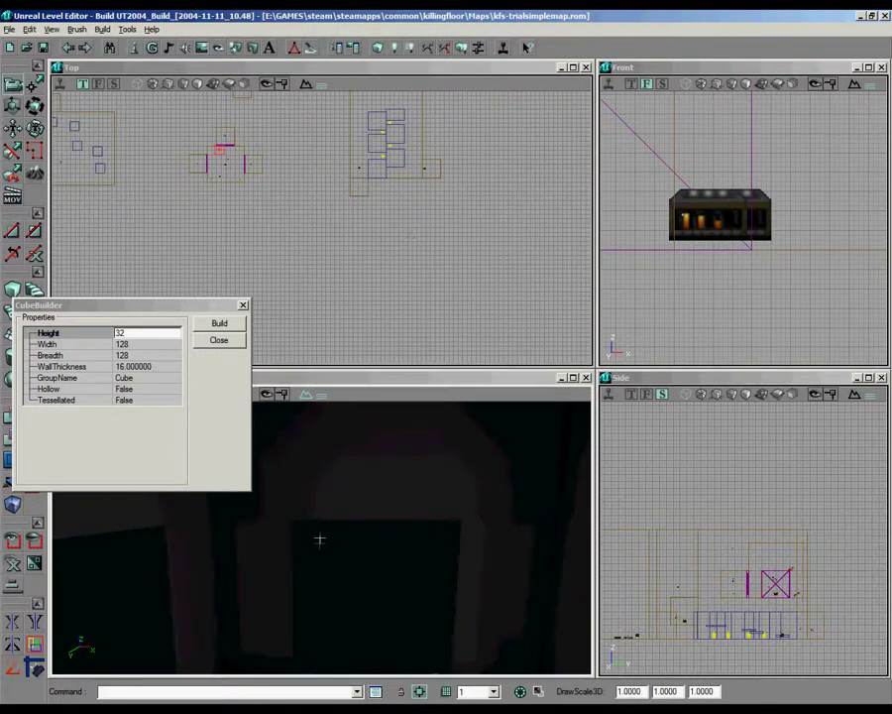
right_click_drag(320, 537, 416, 558)
mouse_move(417, 558)
left_mouse_down()
mouse_move(320, 537)
mouse_move(321, 529)
mouse_move(400, 537)
left_mouse_up()
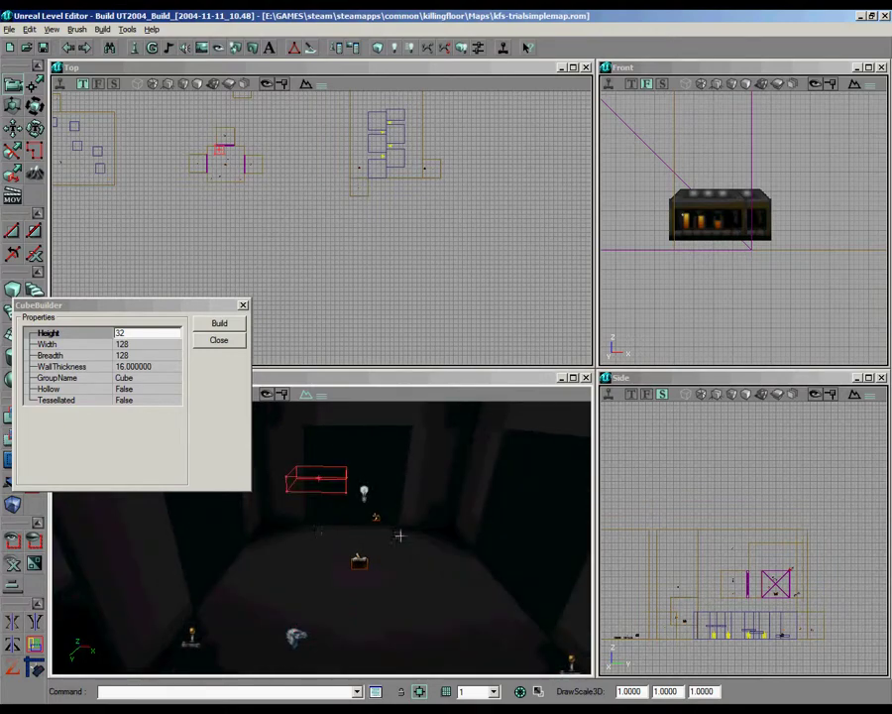
Step: Rebuild the cube brush with height 128 and width 4, and close the CubeBuilder
left_click_drag(131, 333, 73, 340)
type("128")
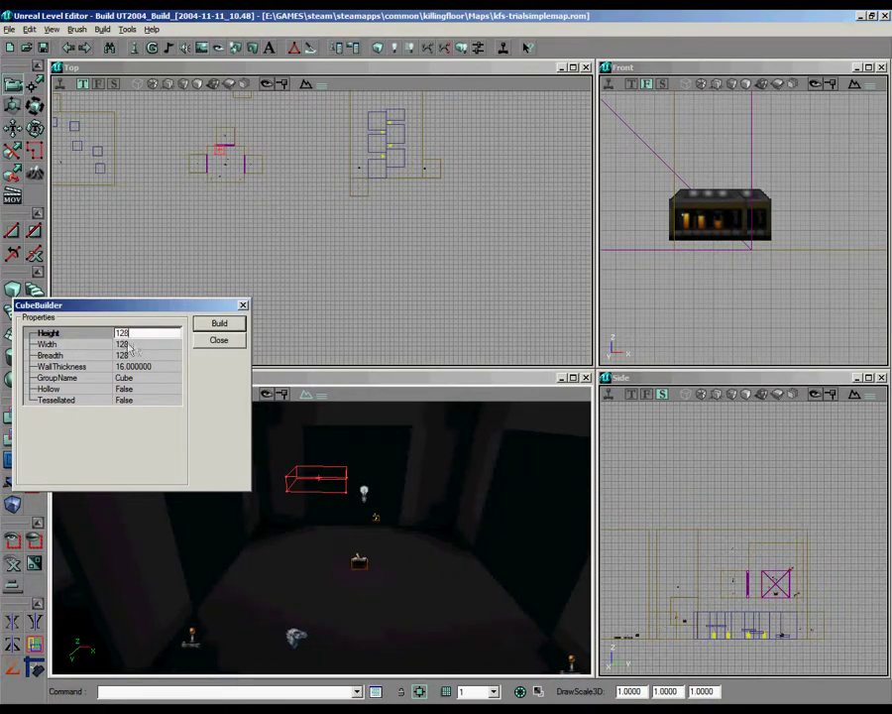
left_click(139, 344)
type("4")
left_click(218, 332)
left_click(243, 306)
scroll(323, 213, "up", 5)
scroll(322, 213, "up", 5)
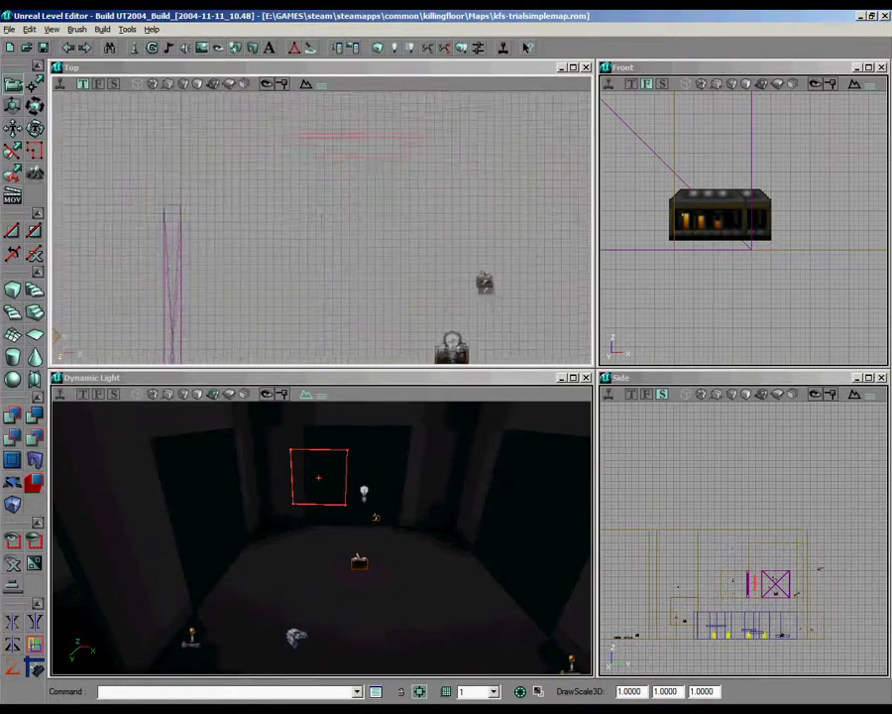
right_click(184, 189)
left_click(213, 200)
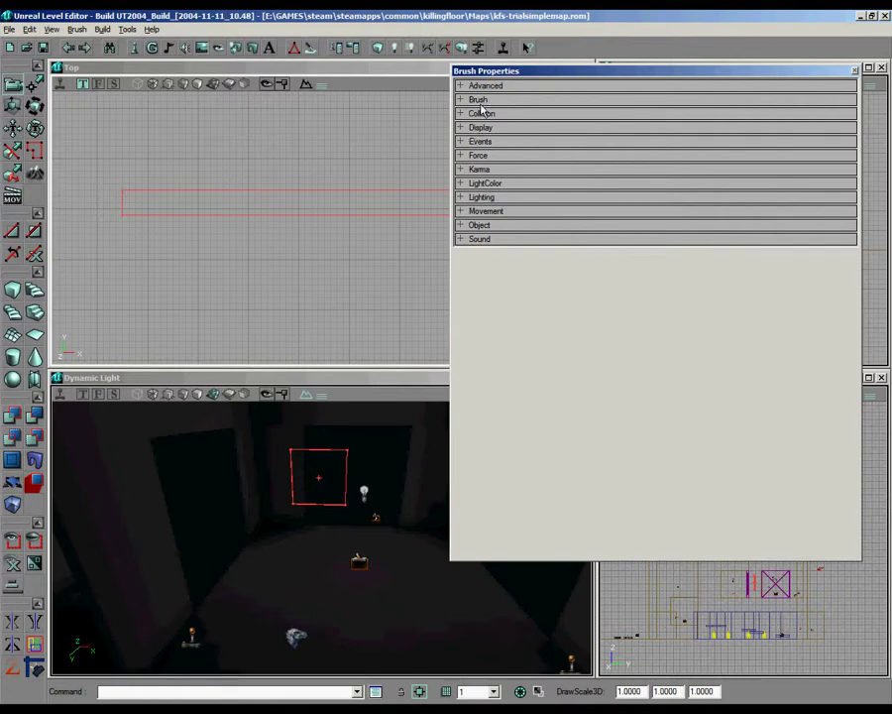
left_click(855, 71)
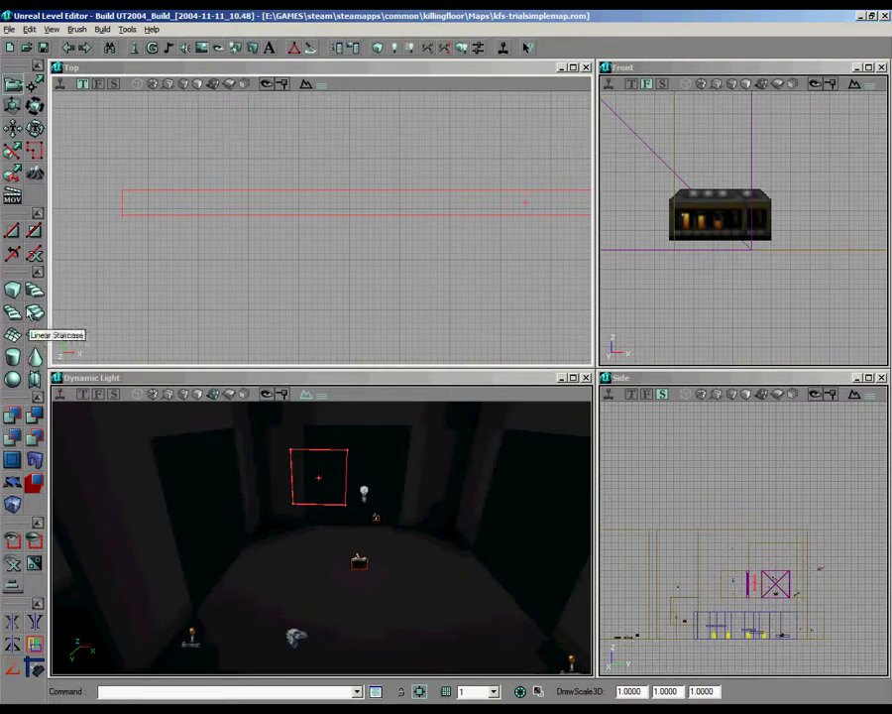
Step: Rebuild the cube brush with a width of 1 and close the CubeBuilder
right_click(12, 288)
left_click(134, 343)
type("2")
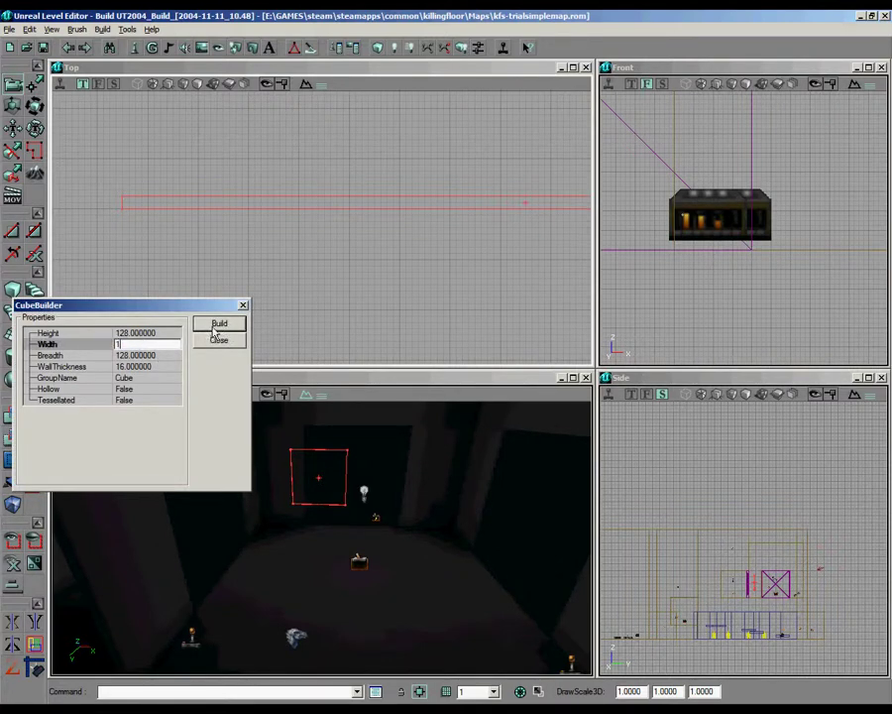
left_click(214, 328)
left_click(243, 306)
Step: Place the thin builder brush against the wall in the room's corner and add it to the level as a solid
scroll(295, 270, "down", 4)
mouse_move(321, 228)
left_mouse_down("ctrl")
mouse_move(156, 135)
mouse_move(452, 279)
mouse_move(481, 333)
left_mouse_up("ctrl")
scroll(321, 228, "up", 6)
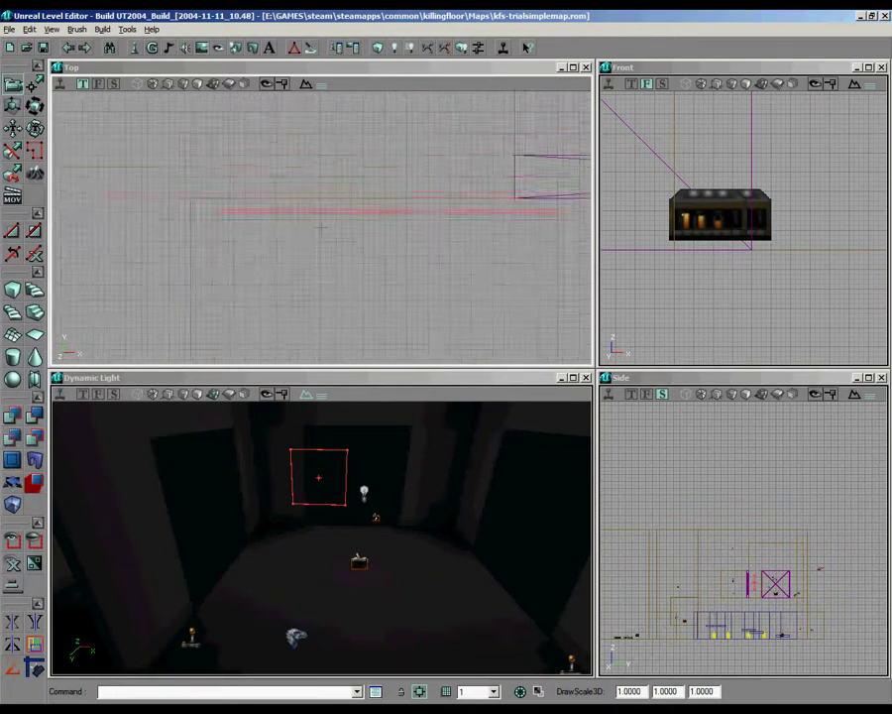
scroll(321, 228, "down", 2)
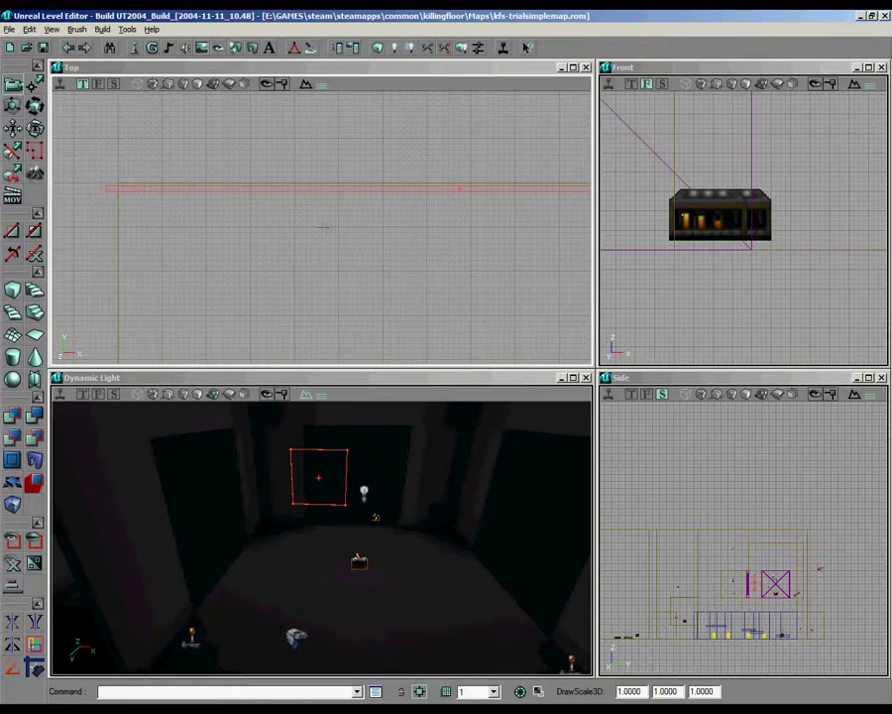
right_click_drag(318, 506, 322, 536)
mouse_move(321, 537)
left_mouse_down()
mouse_move(306, 579)
mouse_move(321, 536)
left_mouse_up()
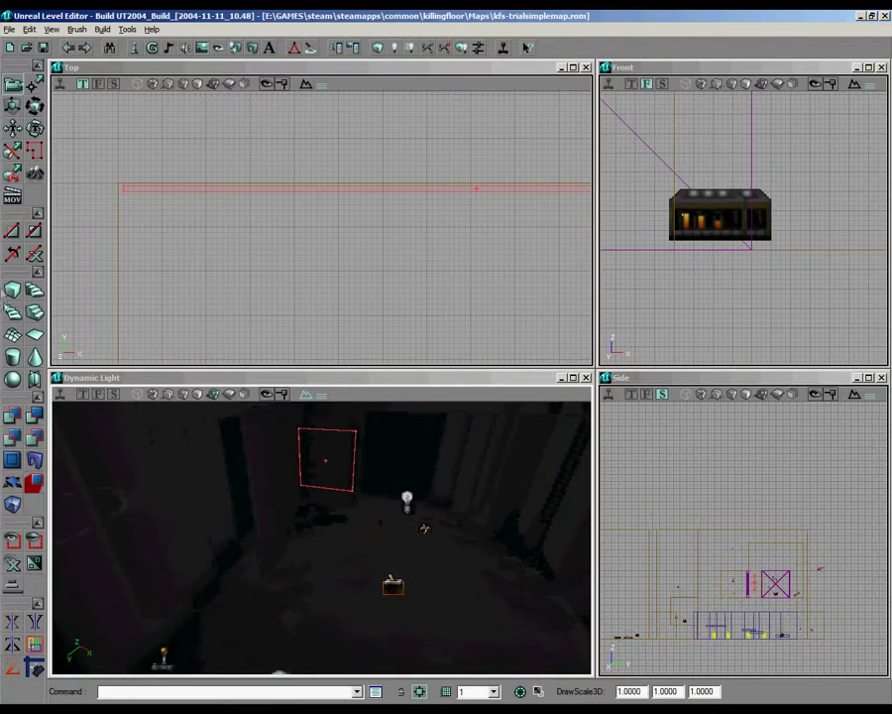
left_click(12, 436)
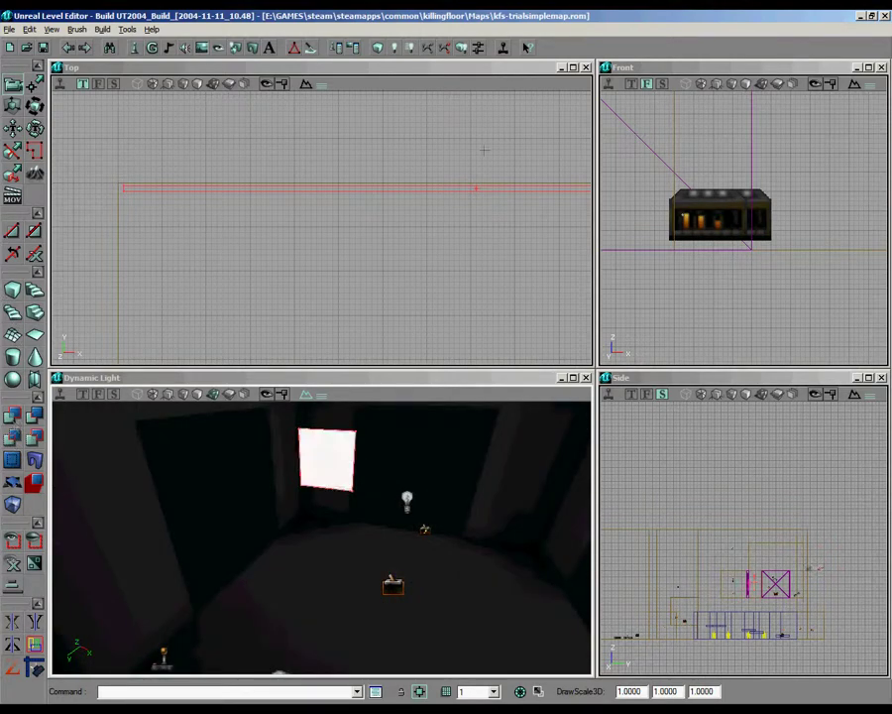
Step: Move the builder brush off the white panel, select the panel and switch to vertex editing
left_click_drag(322, 236, 107, 166, "ctrl")
left_click(429, 200)
left_click(38, 88)
Step: Select the vertices at the panel's end away from the corner and pull them out from the wall to angle it
scroll(327, 234, "up", 5)
left_click_drag(328, 242, 482, 185)
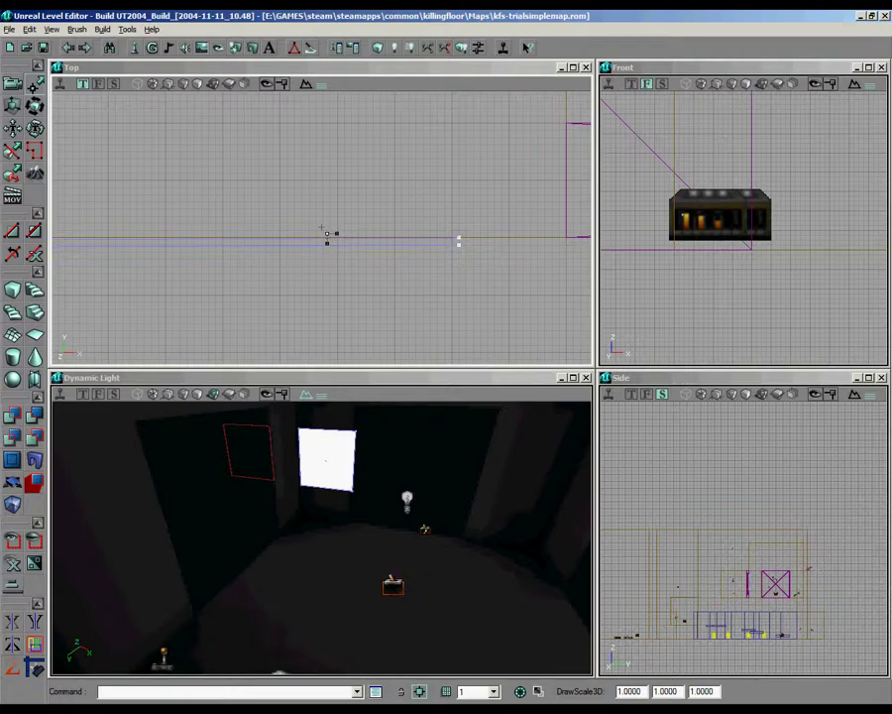
scroll(327, 233, "down", 4)
left_click_drag(327, 234, 252, 246)
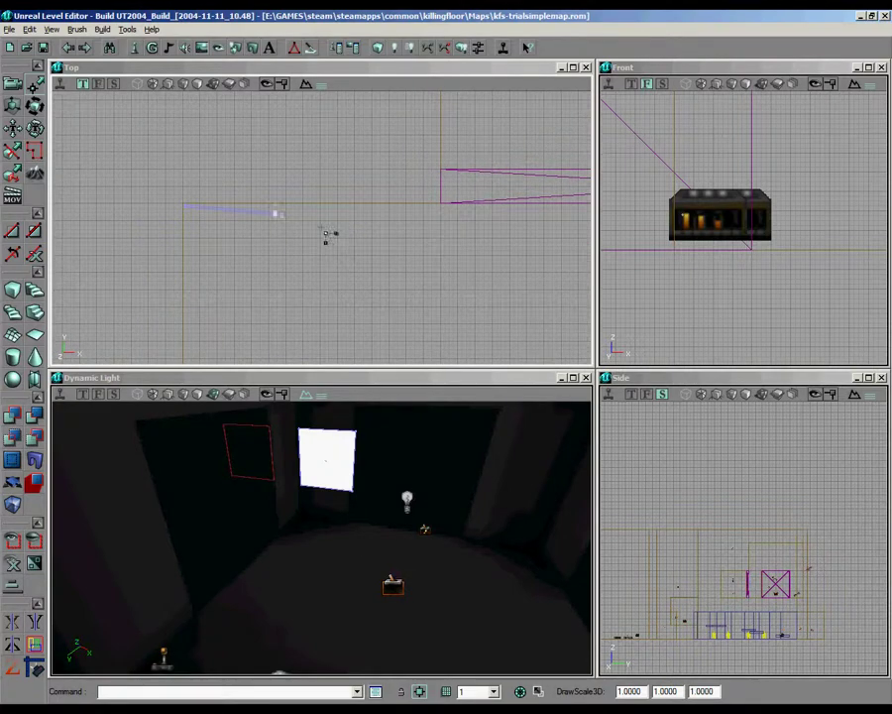
left_click_drag(456, 239, 328, 236)
Step: Select the end vertices of the angled panel and adjust them until the panel lies nearly parallel to the wall
scroll(327, 234, "up", 4)
left_click_drag(441, 241, 684, 238, "ctrl")
scroll(321, 228, "down", 2)
left_click_drag(321, 228, 584, 230)
left_click_drag(193, 218, 220, 252, "ctrl+alt")
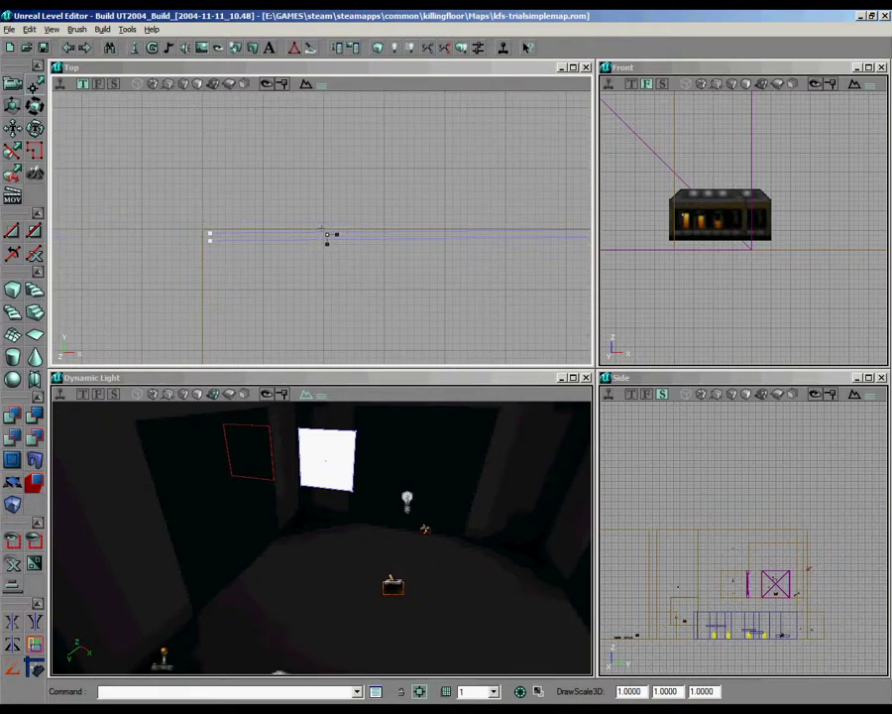
scroll(321, 228, "down", 3)
left_click_drag(321, 228, 139, 223)
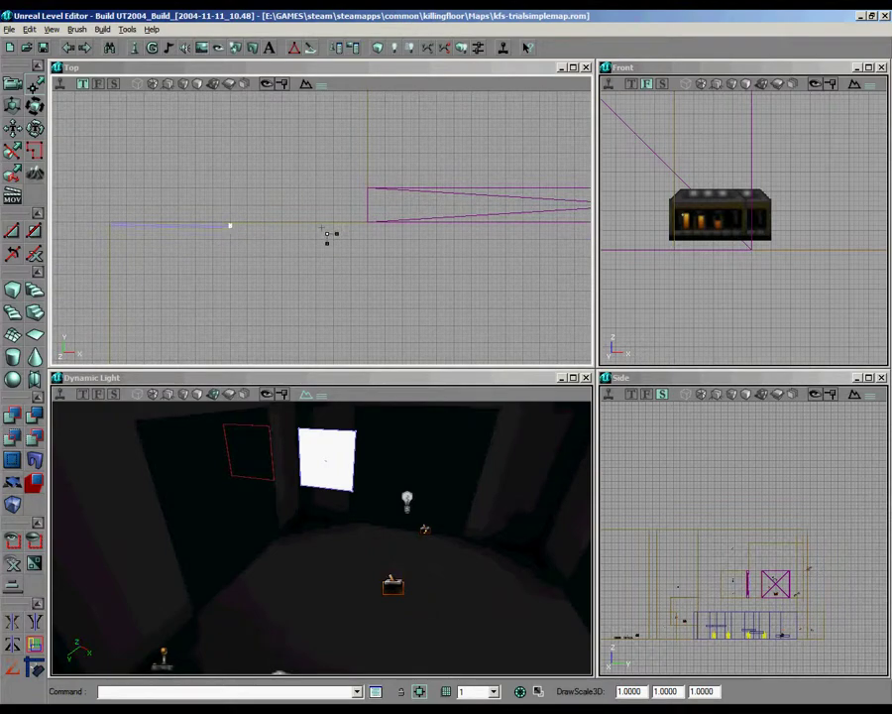
left_click_drag(321, 228, 432, 243)
scroll(321, 228, "up", 3)
scroll(321, 228, "up", 2)
scroll(327, 235, "down", 4)
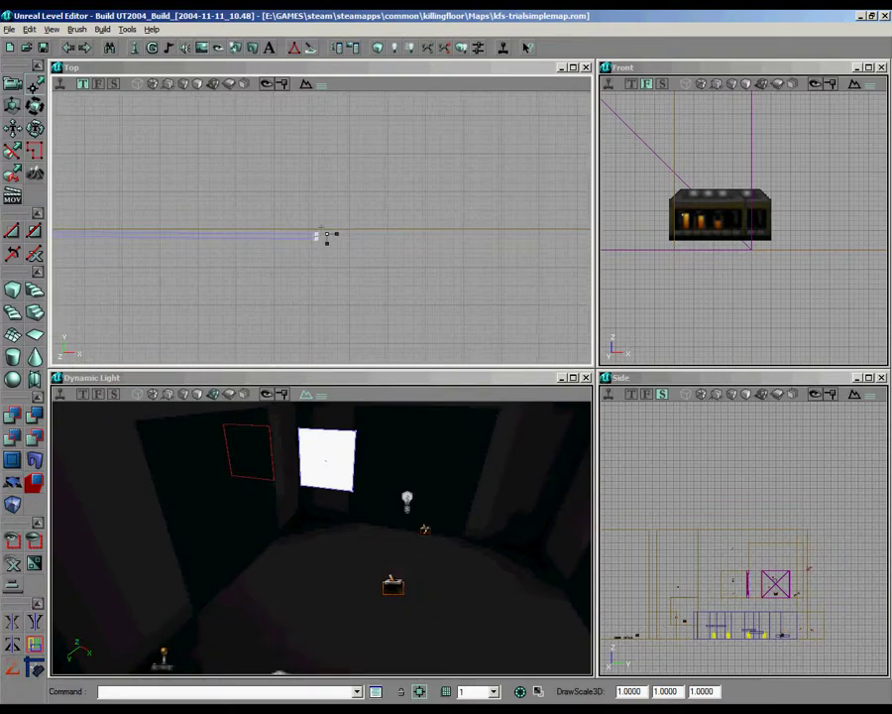
Step: Leave vertex editing and rebuild the level geometry with the reshaped panel
left_click(13, 85)
left_click(387, 47)
scroll(317, 319, "down", 5)
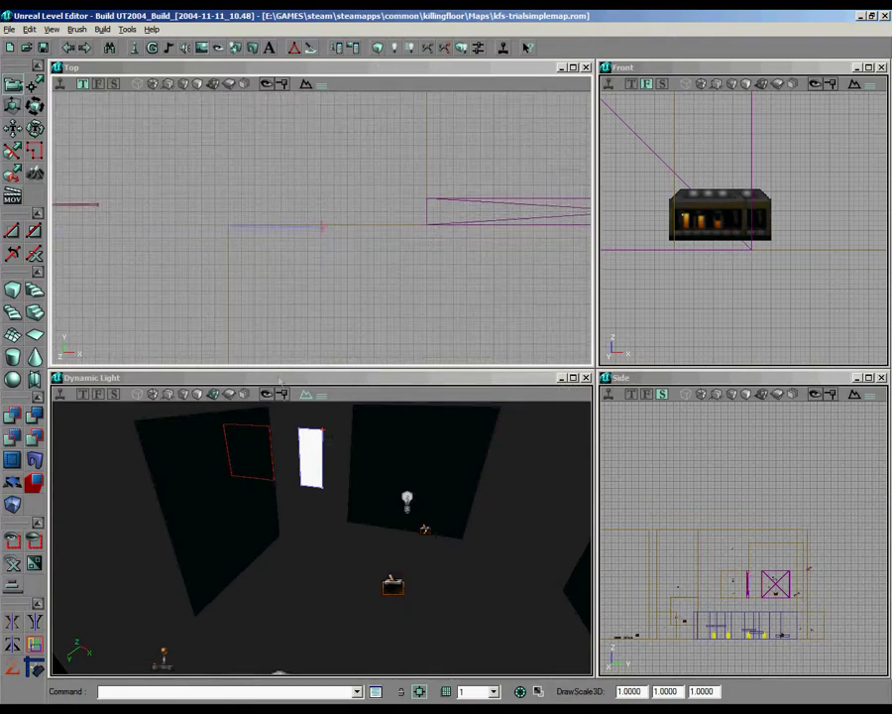
right_click_drag(320, 535, 312, 524)
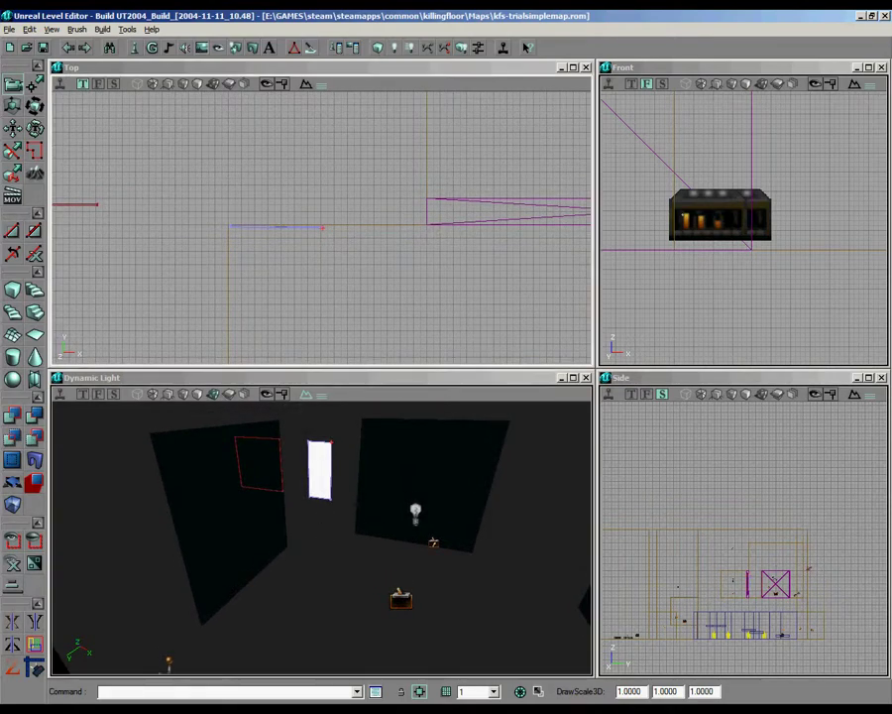
Step: Convert the panel brush to a static mesh named poster in package myLevel, group statics
right_click(282, 227)
mouse_move(393, 369)
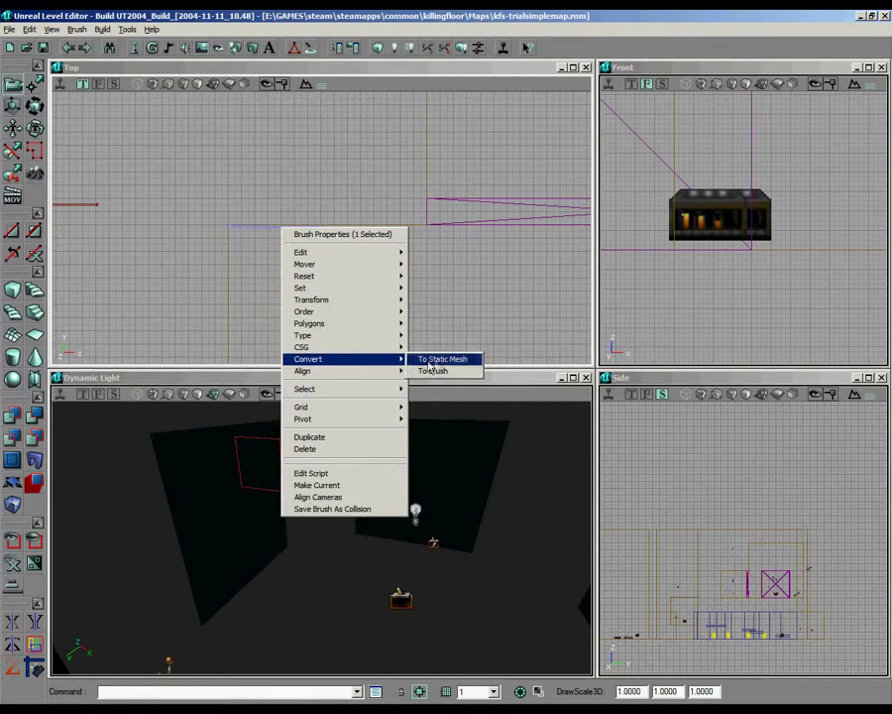
left_click(441, 359)
left_click(450, 289)
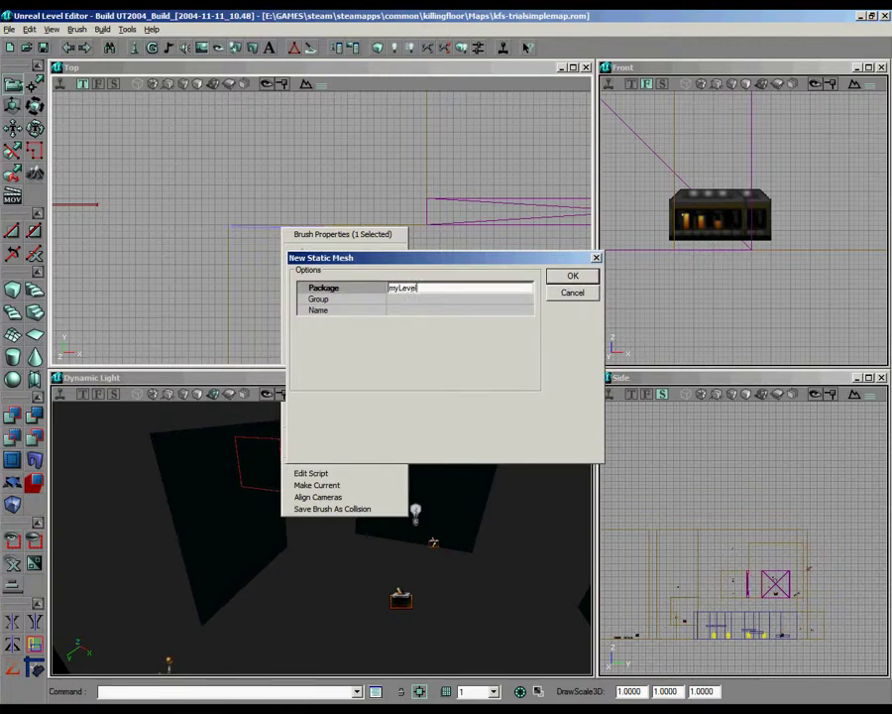
key("Tab")
left_click(448, 298)
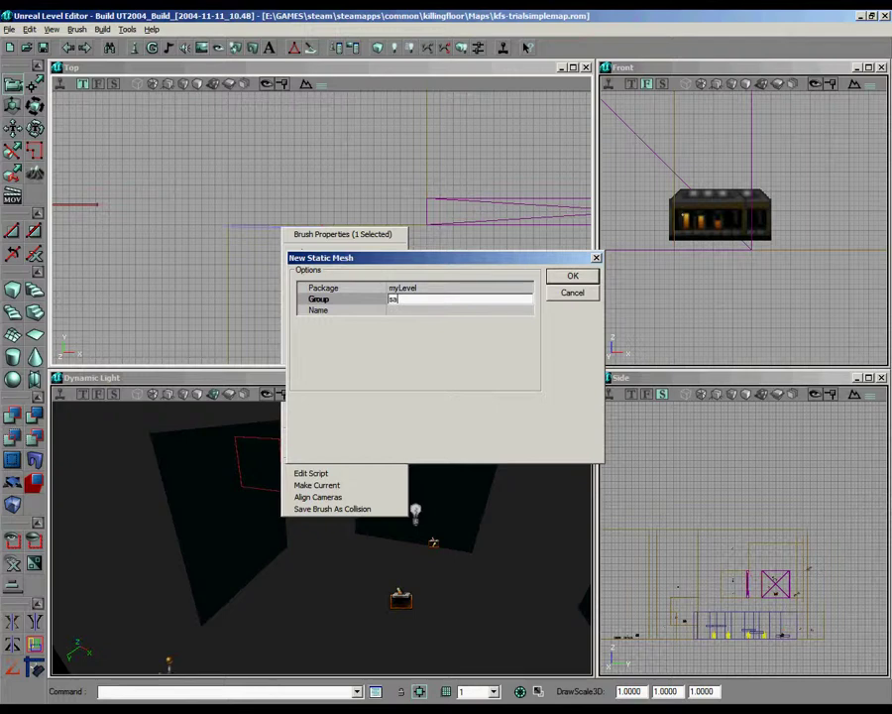
type("statics")
left_click(440, 310)
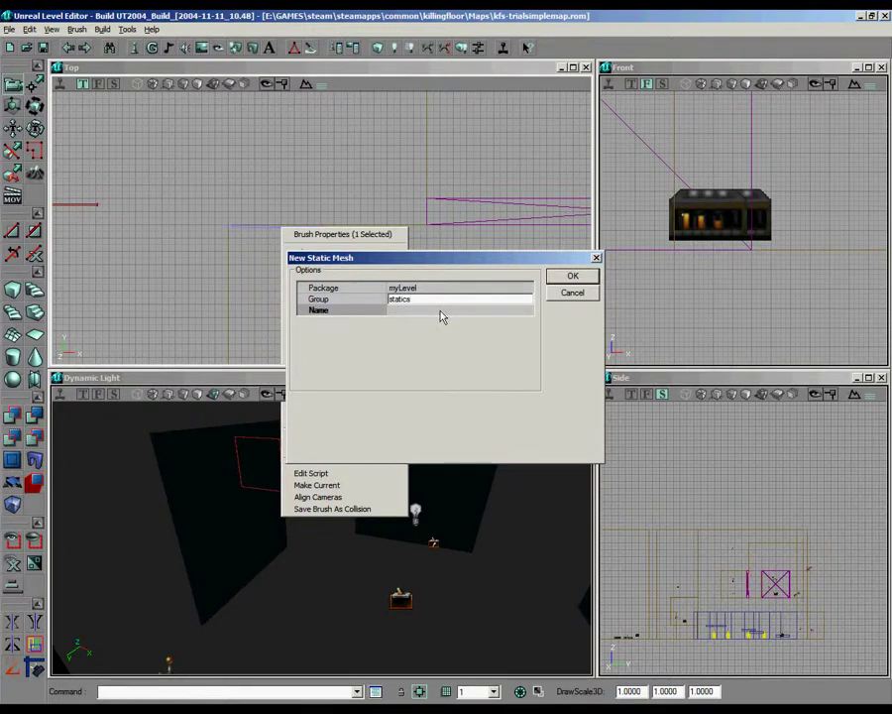
type("poster")
key("Return")
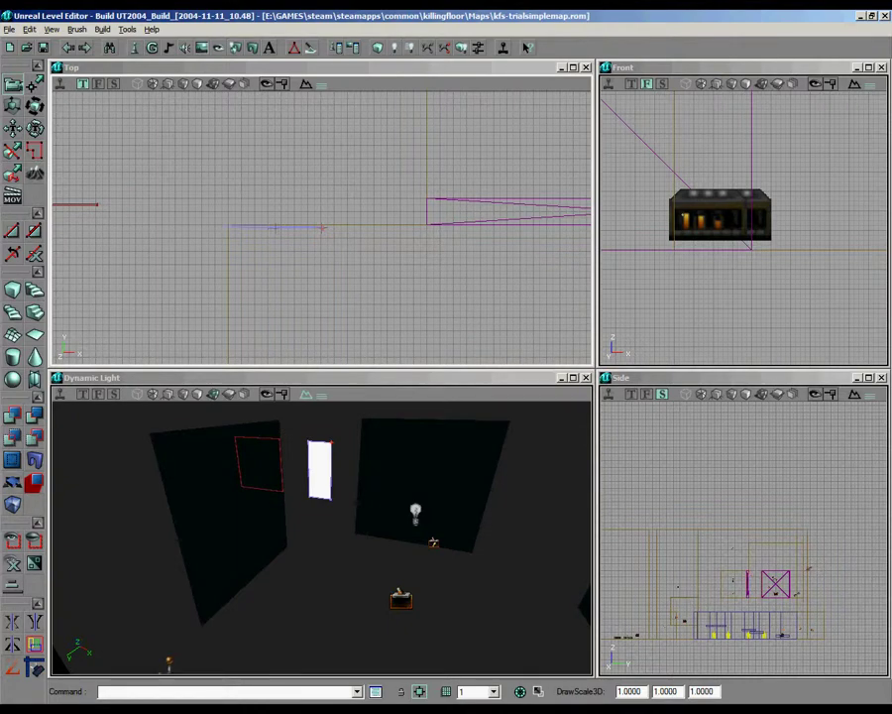
Step: Delete the original panel brush and select the poster mesh in the myLevel package's Statics group
key("Delete")
left_click(253, 52)
left_click(161, 91)
left_click(126, 229)
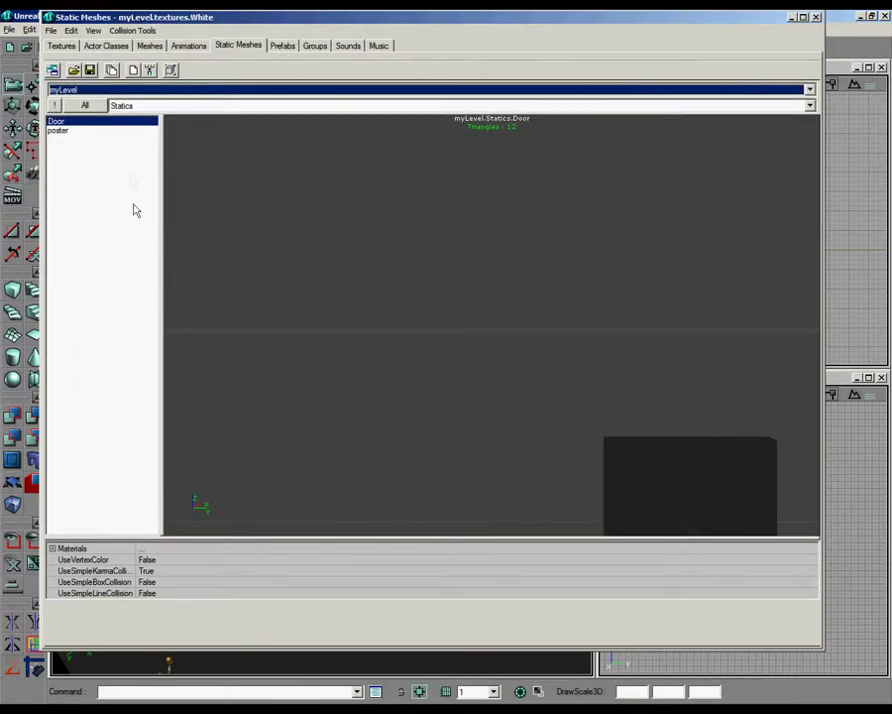
left_click(59, 131)
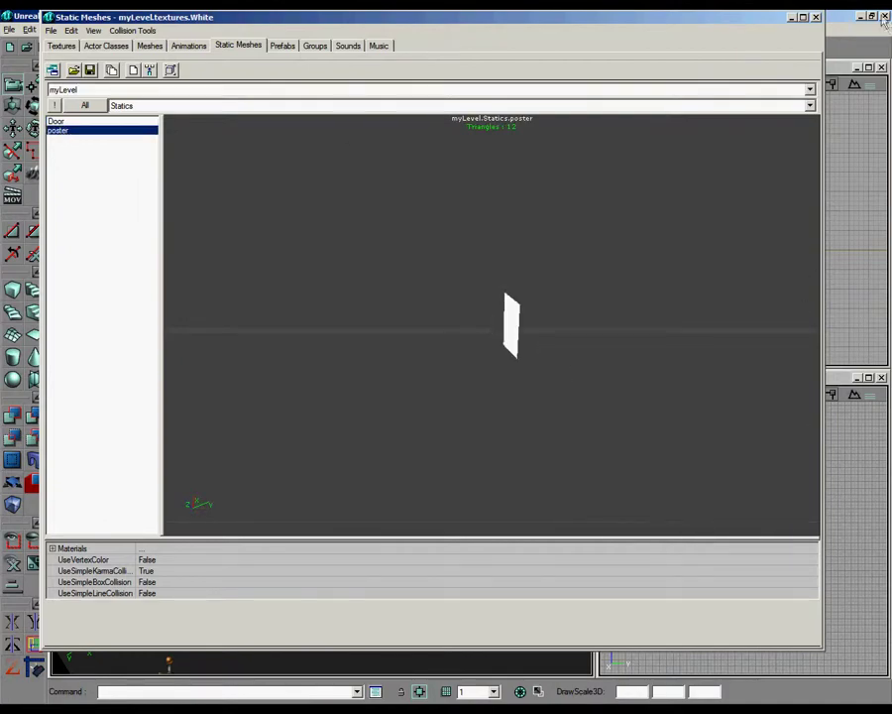
Step: Close the static mesh browser and add the poster mesh to the level as a mover
left_click(816, 17)
right_click(11, 480)
left_click(27, 490)
Step: Select the new poster mover and place it against the wall near the room's corner
scroll(251, 290, "down", 5)
scroll(321, 227, "up", 5)
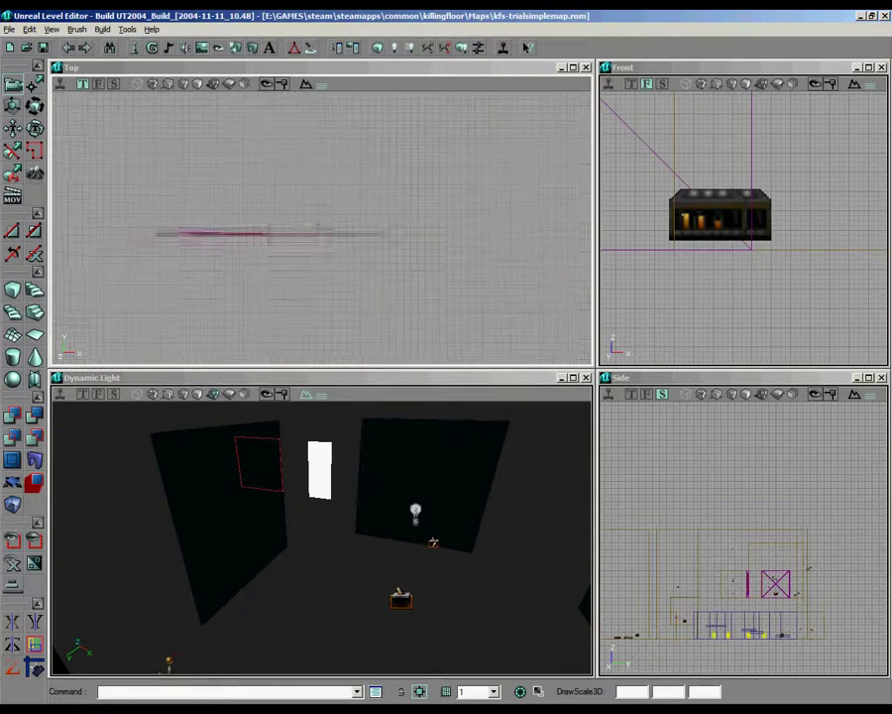
left_click(176, 206)
scroll(310, 226, "down", 3)
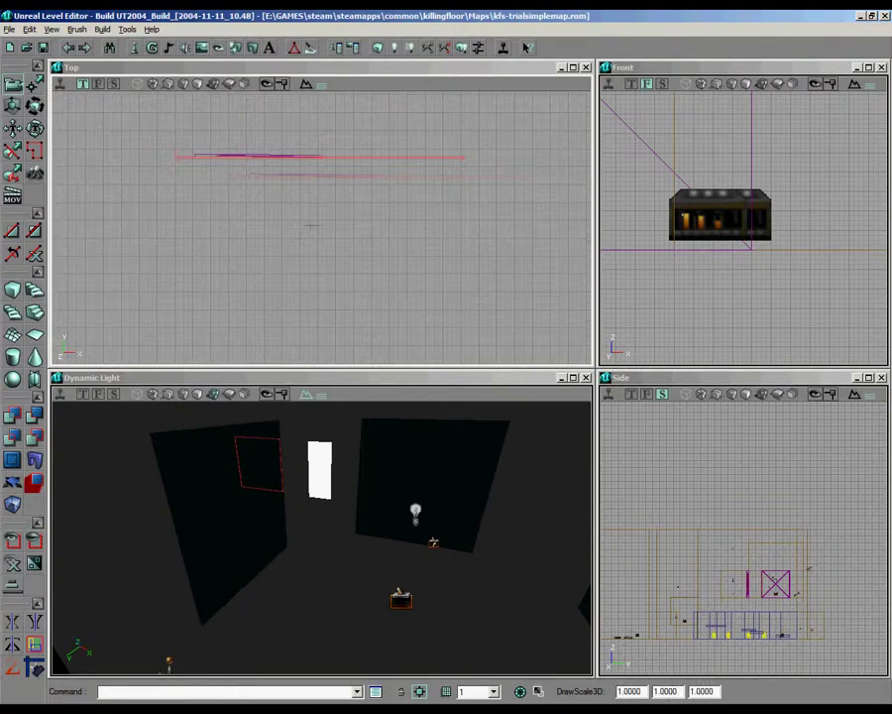
left_click_drag(310, 226, 310, 218)
scroll(309, 218, "up", 4)
scroll(743, 228, "down", 3)
left_click_drag(743, 228, 769, 233)
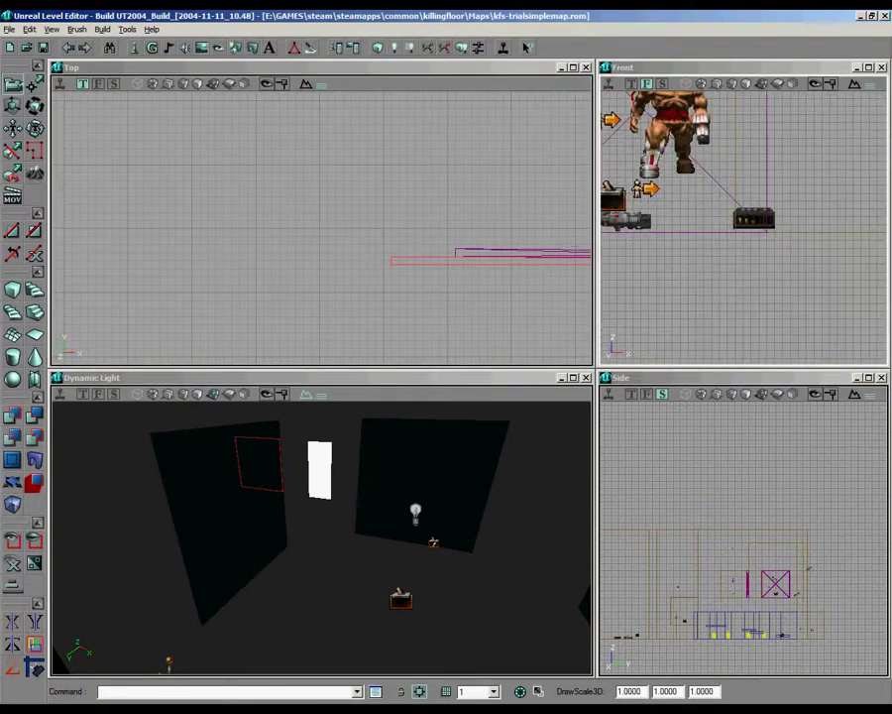
scroll(320, 230, "down", 4)
mouse_move(321, 228)
left_mouse_down()
mouse_move(30, 190)
mouse_move(766, 258)
mouse_move(158, 222)
mouse_move(458, 286)
mouse_move(201, 206)
left_mouse_up()
scroll(321, 228, "up", 5)
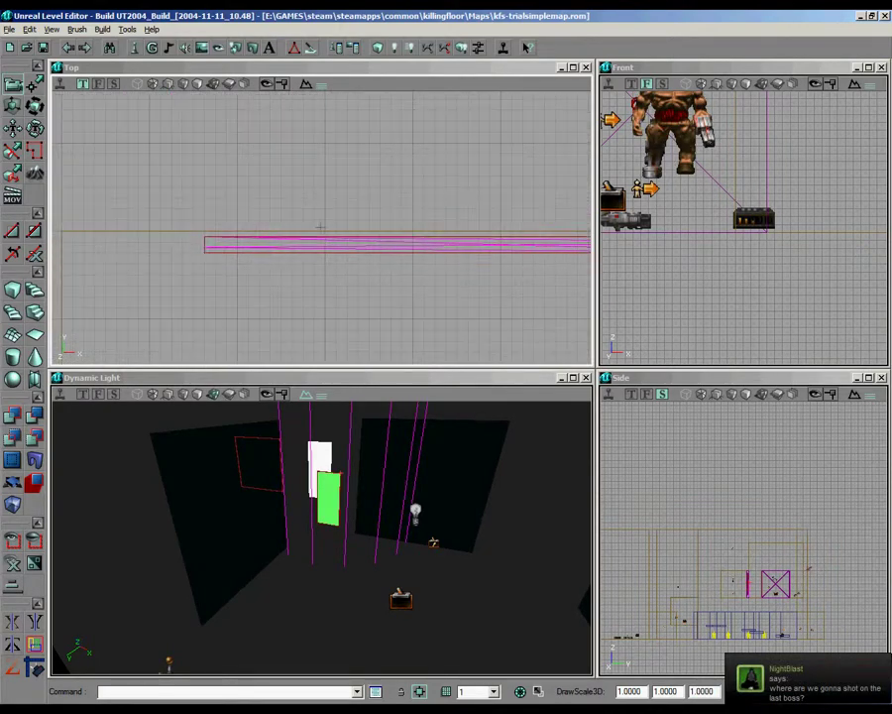
left_click_drag(319, 227, 276, 227, "ctrl")
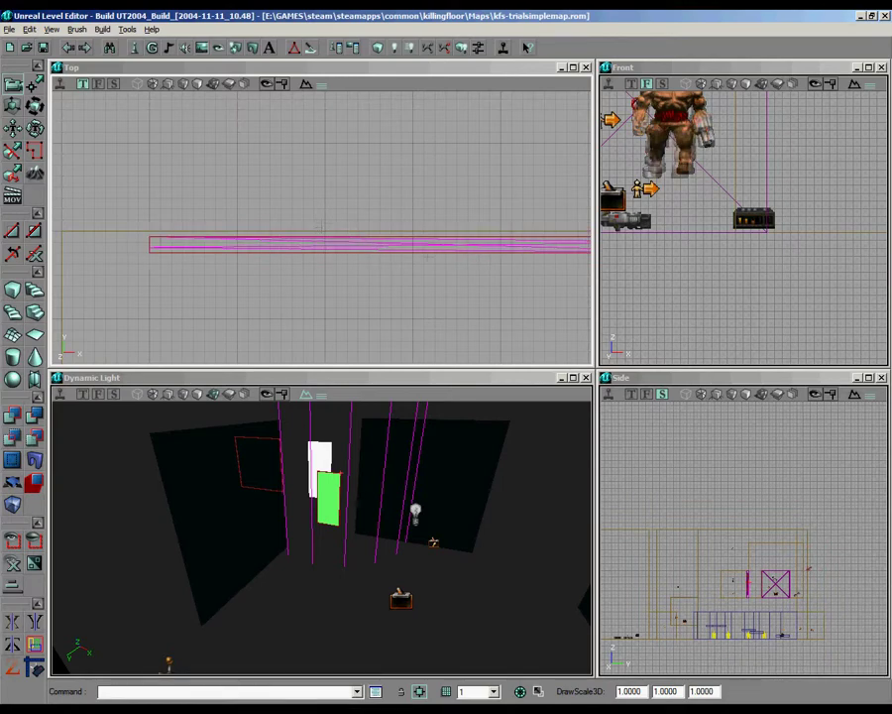
Step: Rebuild the level geometry to clear the deleted white panel from the room
right_click_drag(468, 485, 467, 555)
left_click(376, 48)
left_click_drag(320, 535, 320, 502, "ctrl")
scroll(370, 235, "down", 4)
scroll(323, 216, "up", 4)
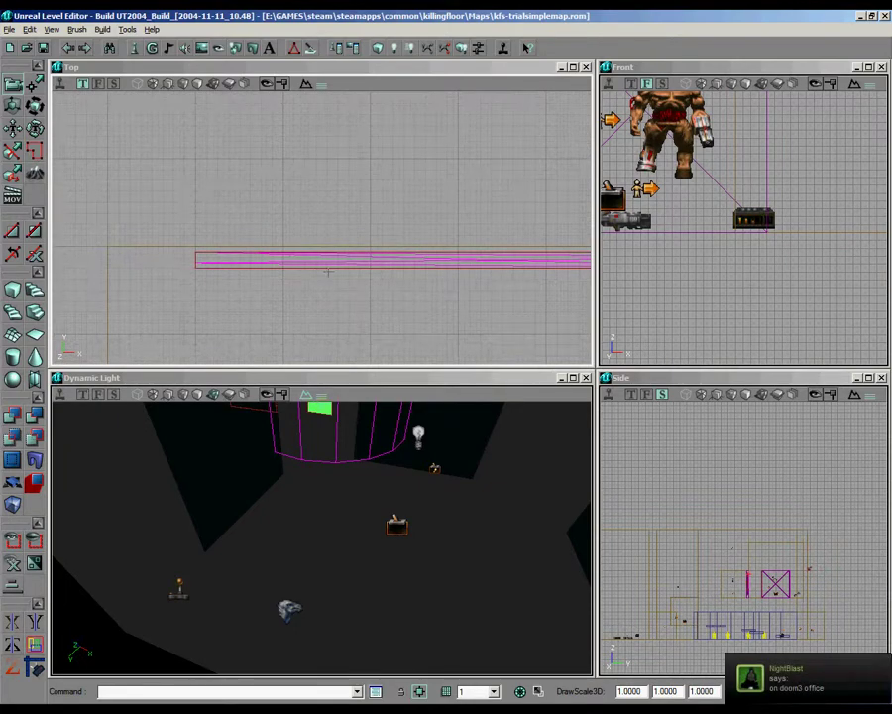
right_click(313, 260)
left_click(357, 264)
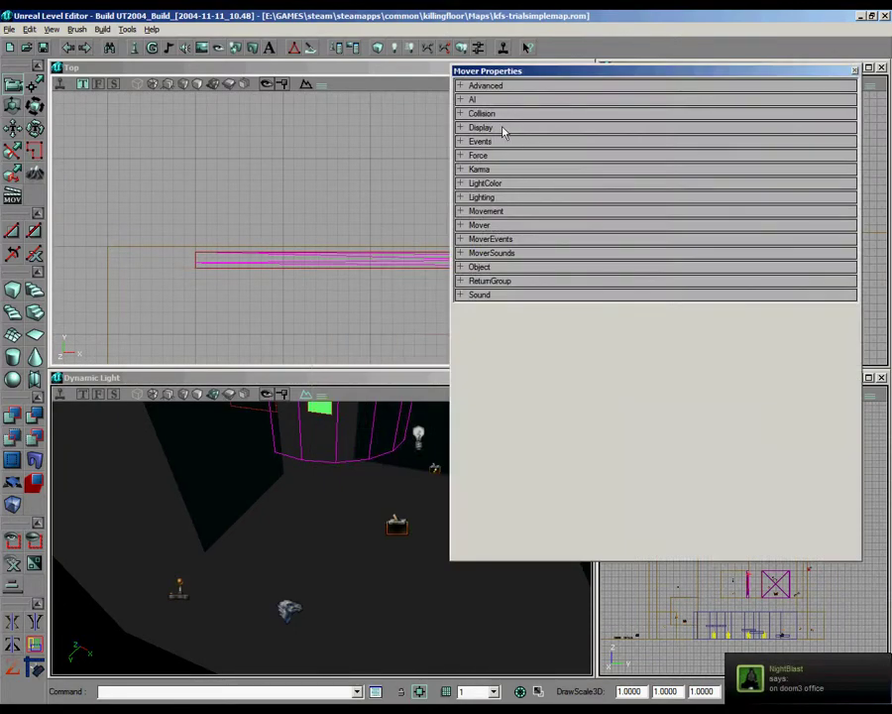
left_click(505, 128)
left_click(505, 129)
left_click(854, 67)
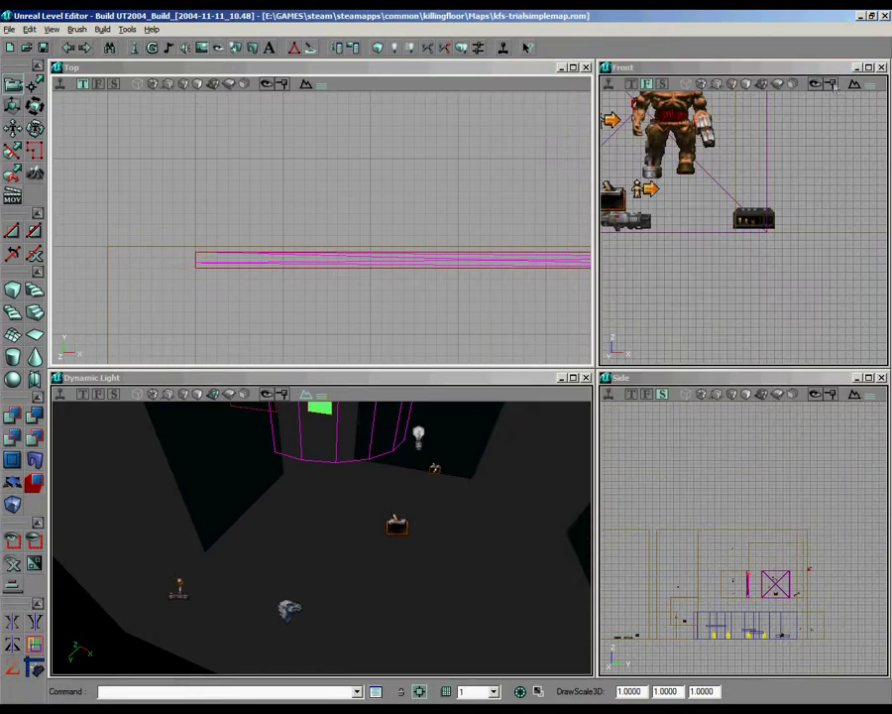
Step: Switch the poster mover from its base keyframe to the next keyframe and shift it slightly into the wall
right_click(329, 269)
mouse_move(358, 301)
left_click(506, 301)
right_click(394, 270)
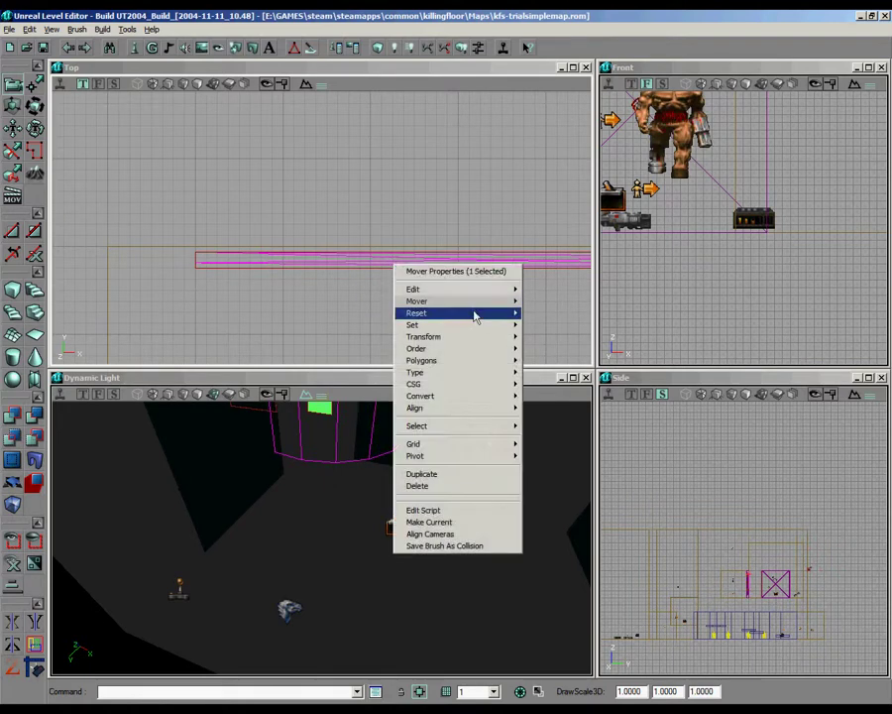
mouse_move(454, 301)
left_click(539, 312)
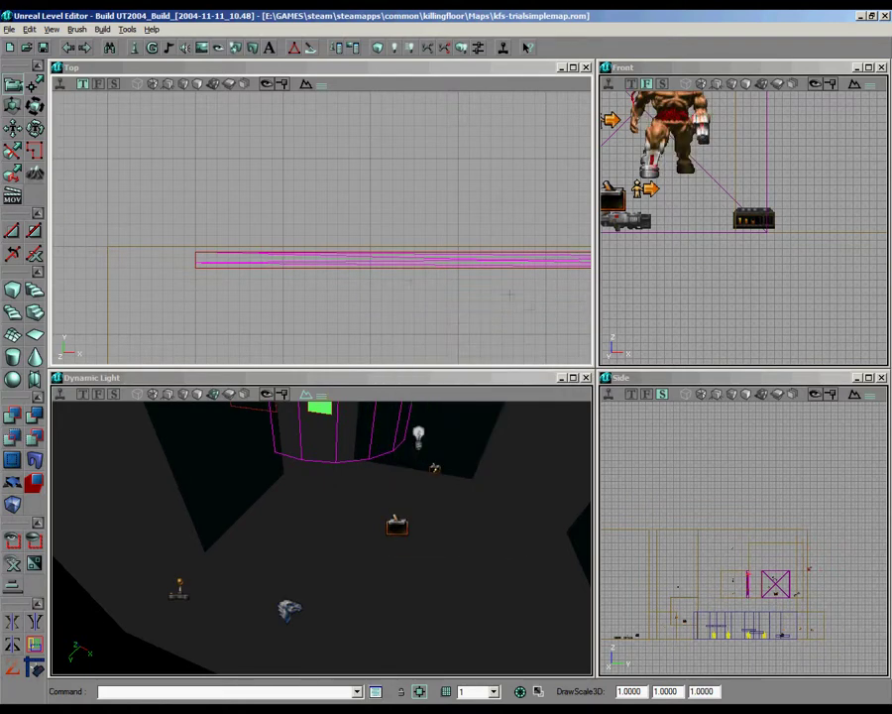
left_click_drag(321, 227, 321, 216, "ctrl")
left_click_drag(320, 535, 319, 496)
scroll(319, 533, "down", 5)
Step: Return the poster mover to its base keyframe
right_click(329, 240)
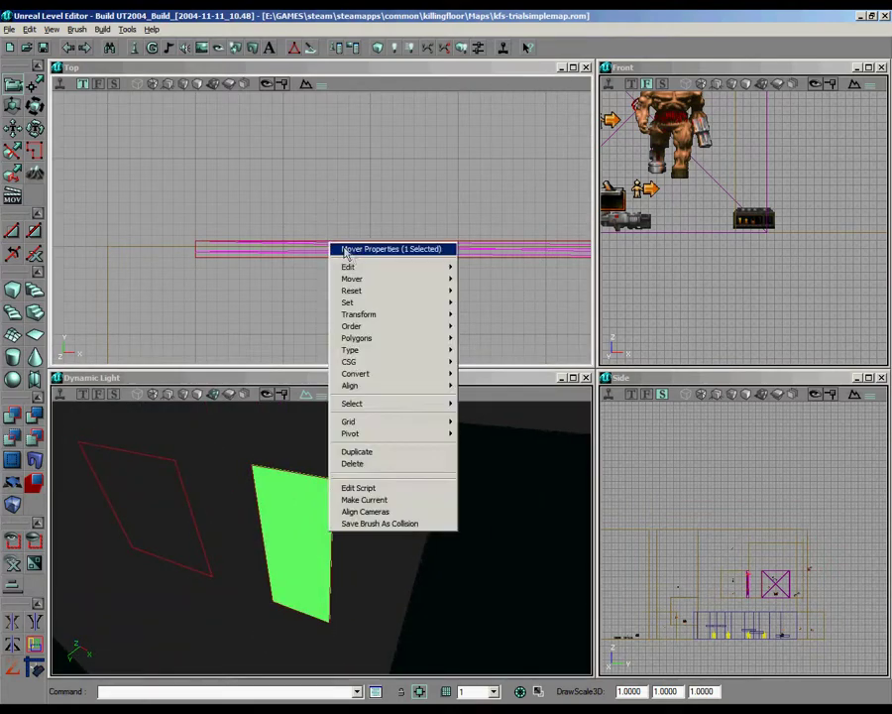
mouse_move(443, 280)
left_click(486, 279)
Step: Set the poster mover's OpeningEvent to Startsong in its MoverEvents properties
right_click(282, 264)
left_click(317, 285)
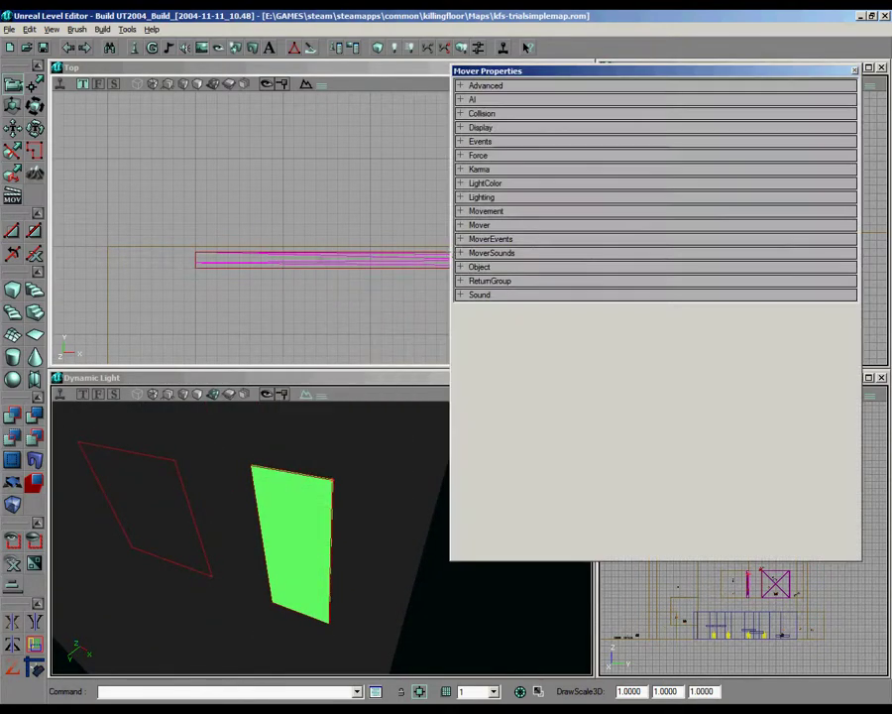
left_click(505, 239)
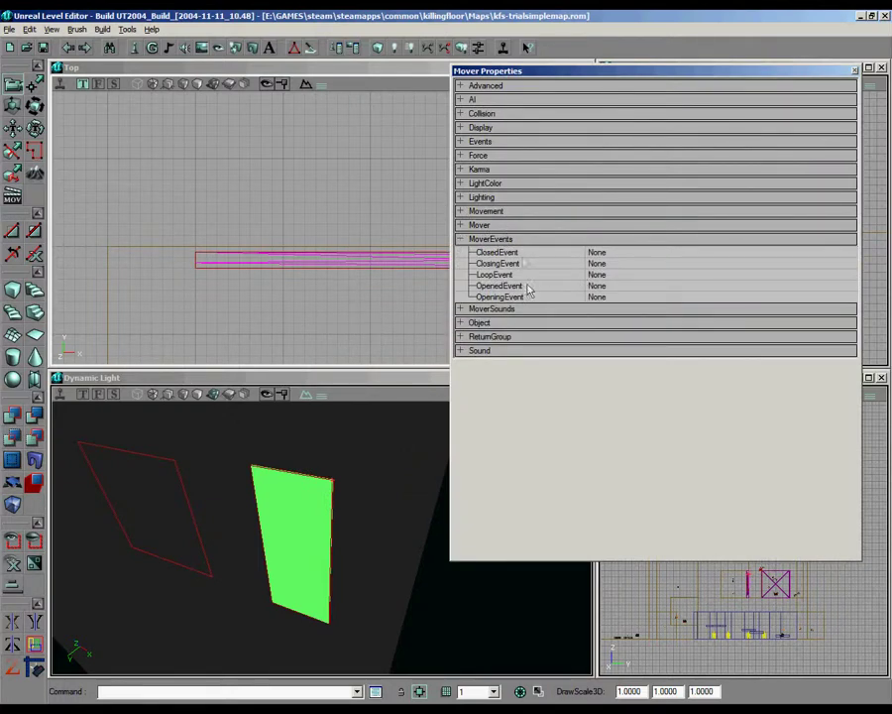
left_click(481, 140)
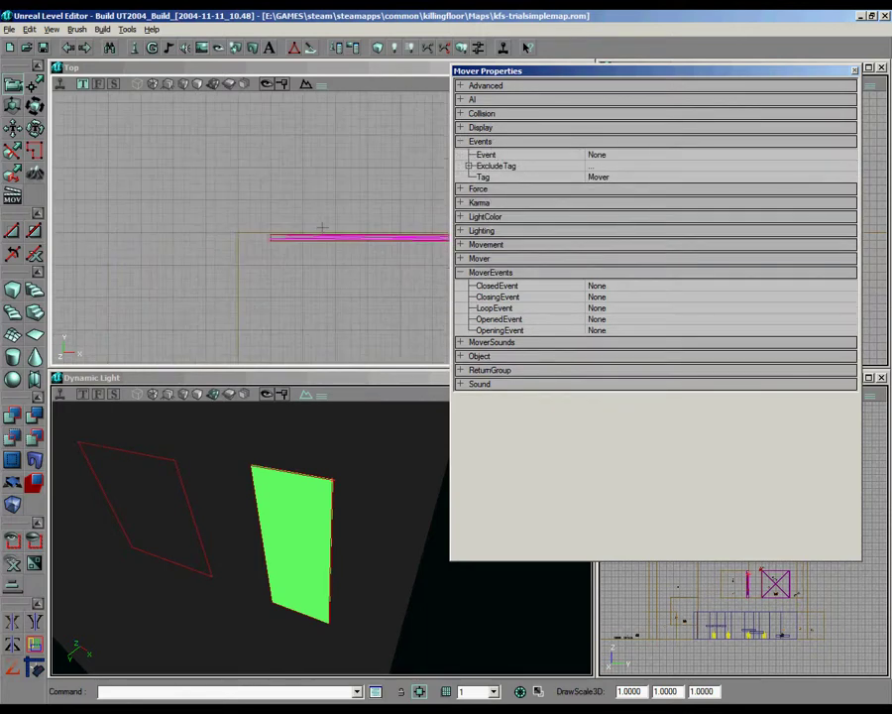
left_click(600, 155)
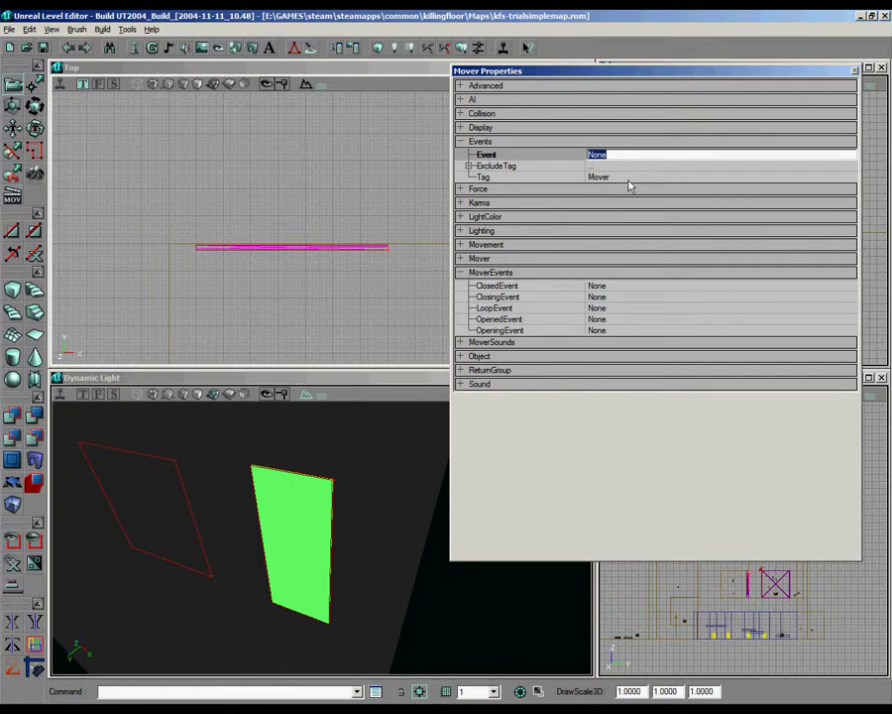
left_click(593, 178)
left_click(597, 156)
left_click(597, 330)
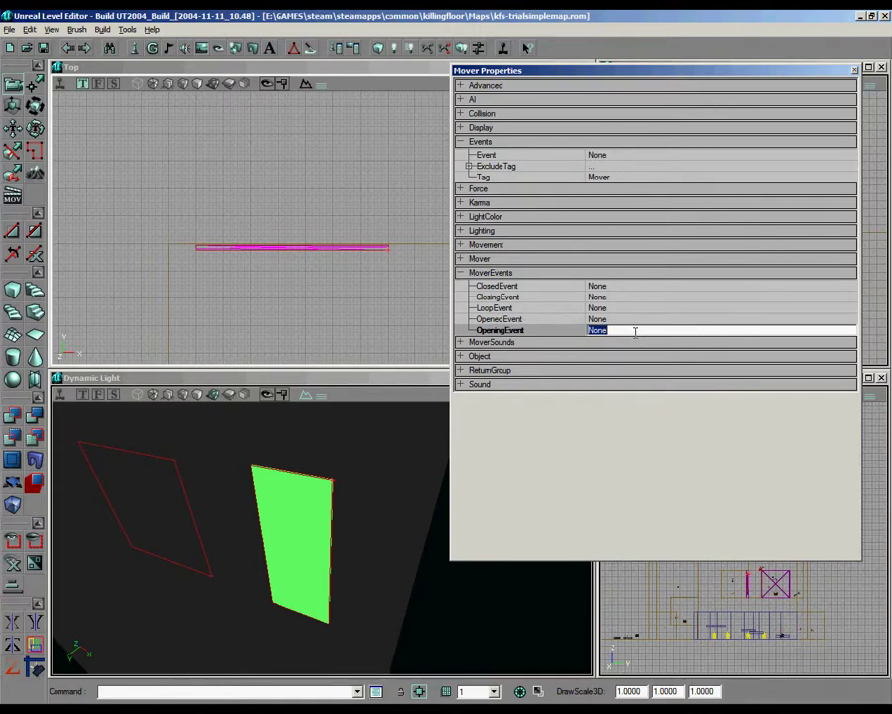
type("Stai")
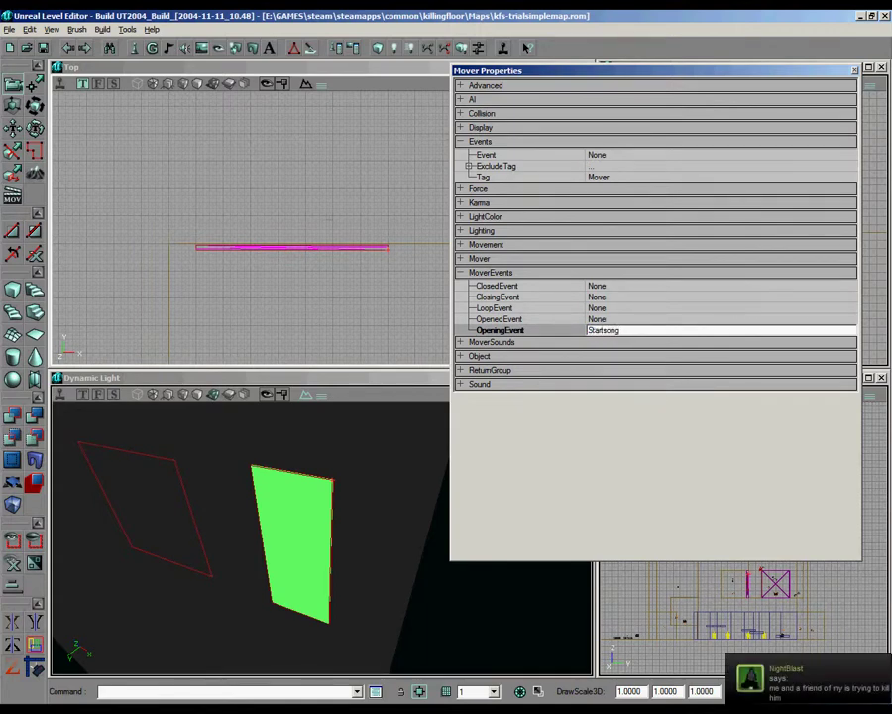
double_click(490, 272)
Step: Set the poster mover's MoveTime to 60
double_click(483, 257)
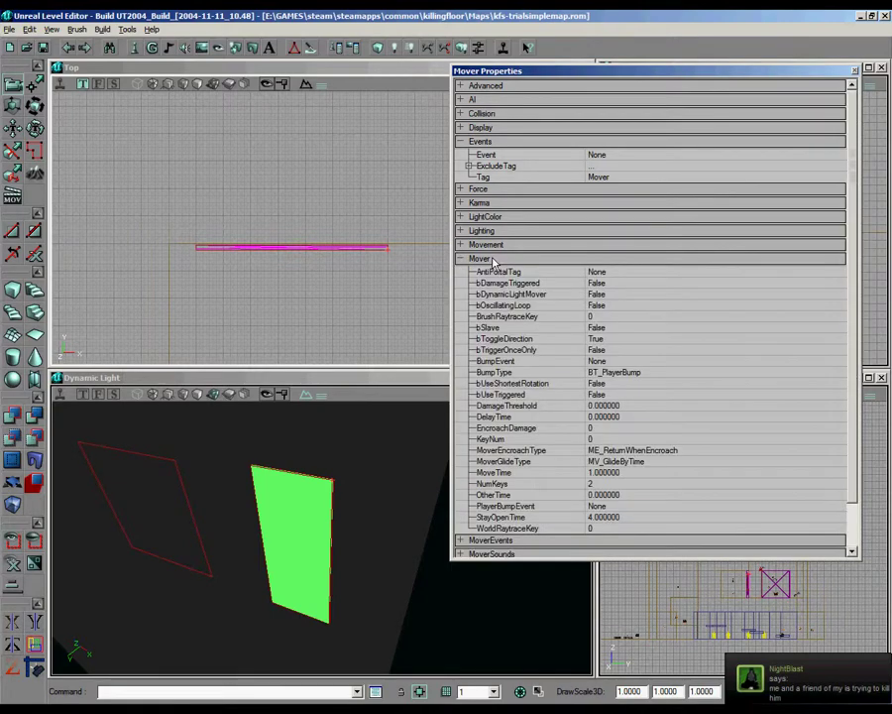
left_click(591, 473)
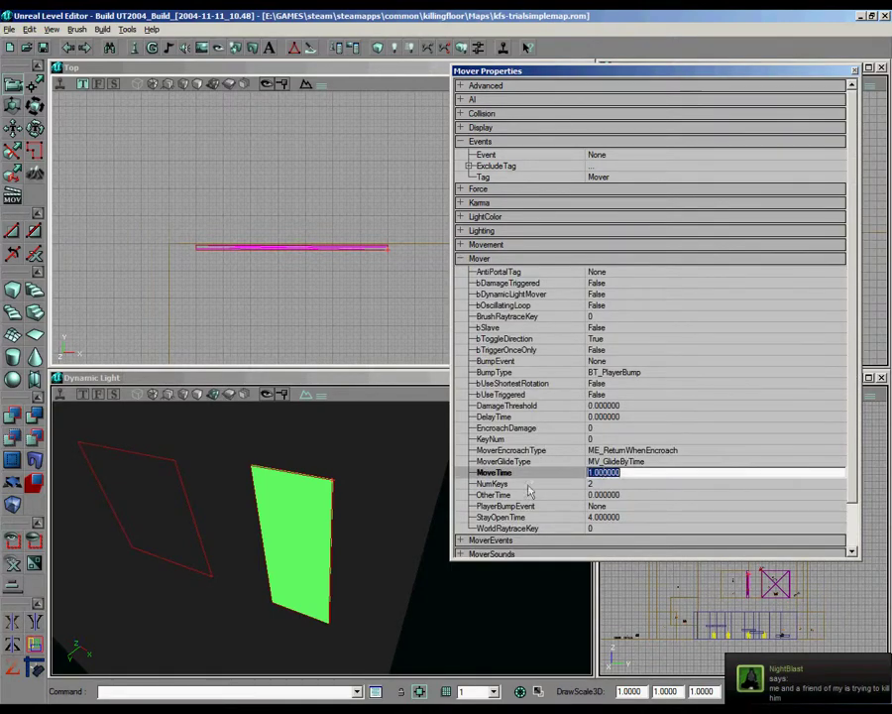
scroll(308, 230, "up", 5)
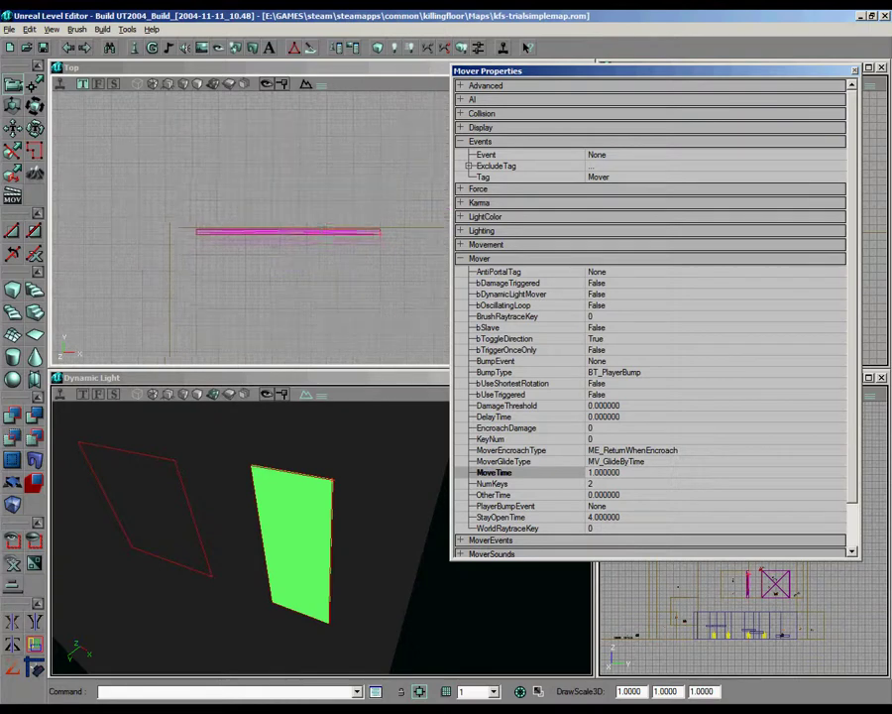
left_click(610, 474)
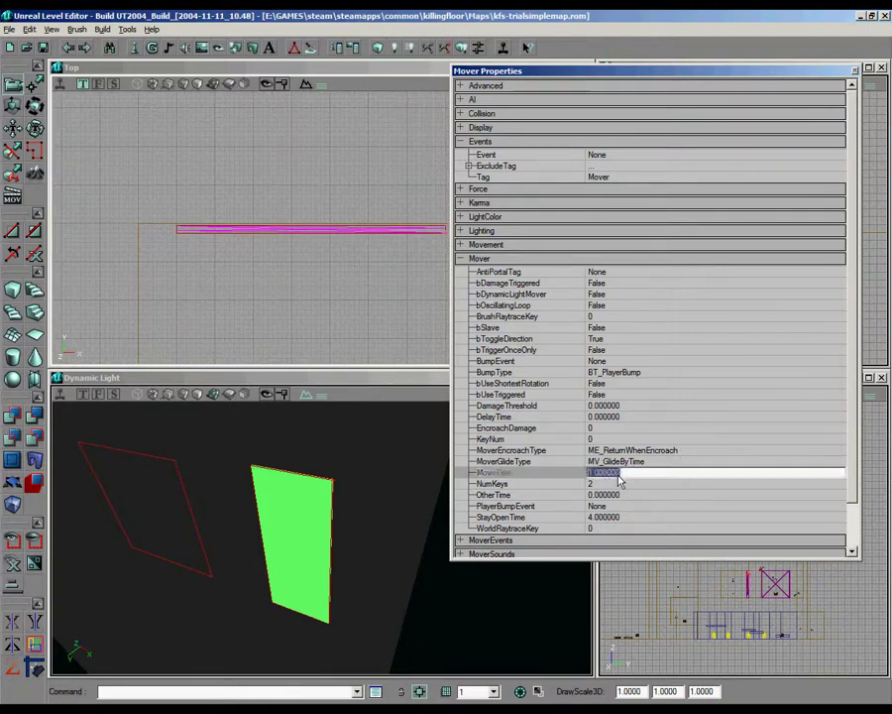
type("60")
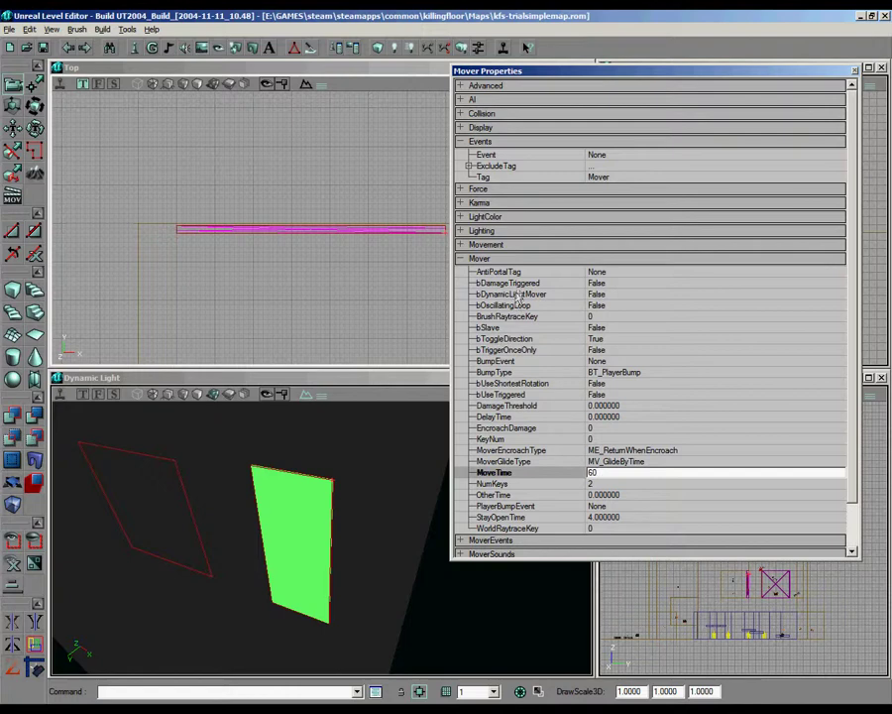
Step: Set the poster mover's bDamageTriggered to True, check its MoverEvents settings and close its properties
left_click(783, 285)
left_click(788, 283)
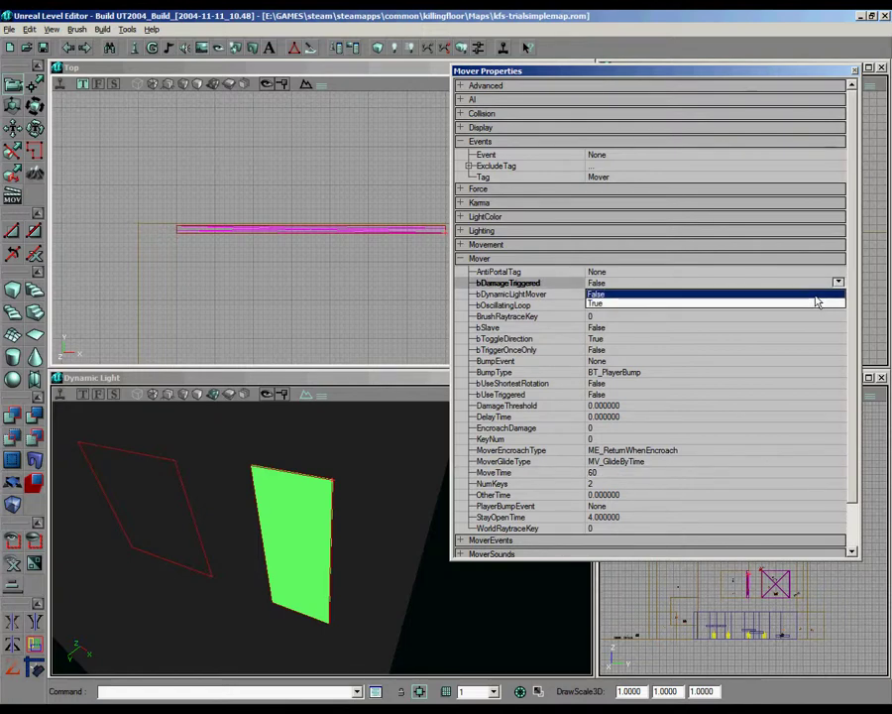
left_click(803, 303)
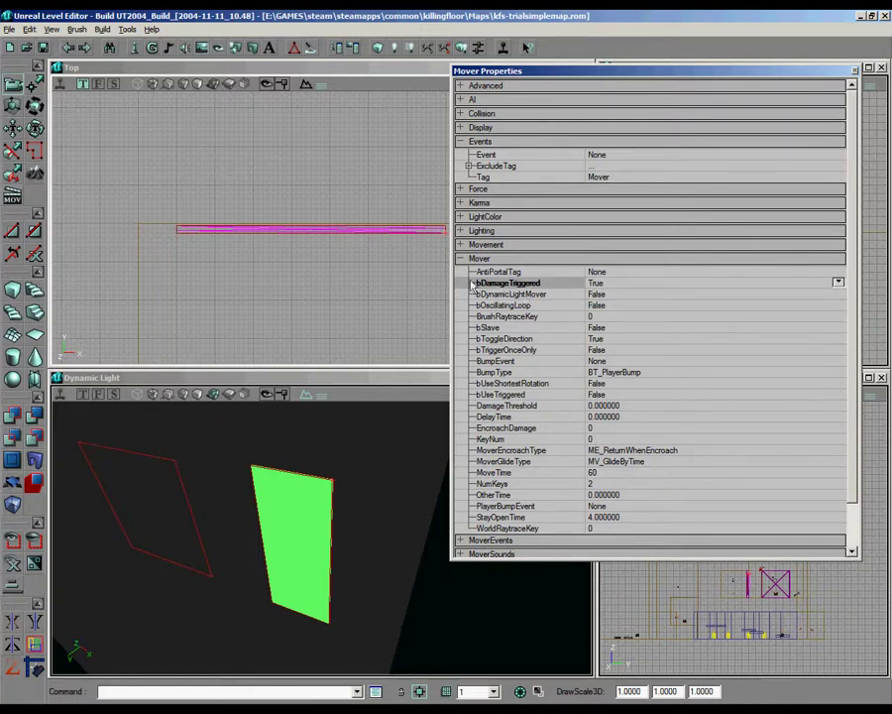
left_click(510, 258)
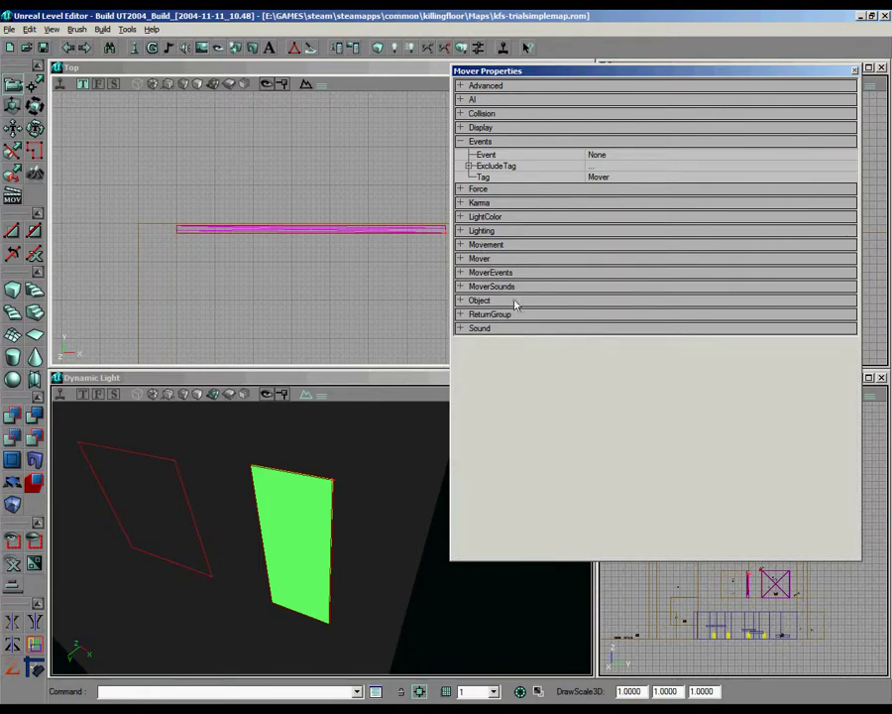
left_click(508, 272)
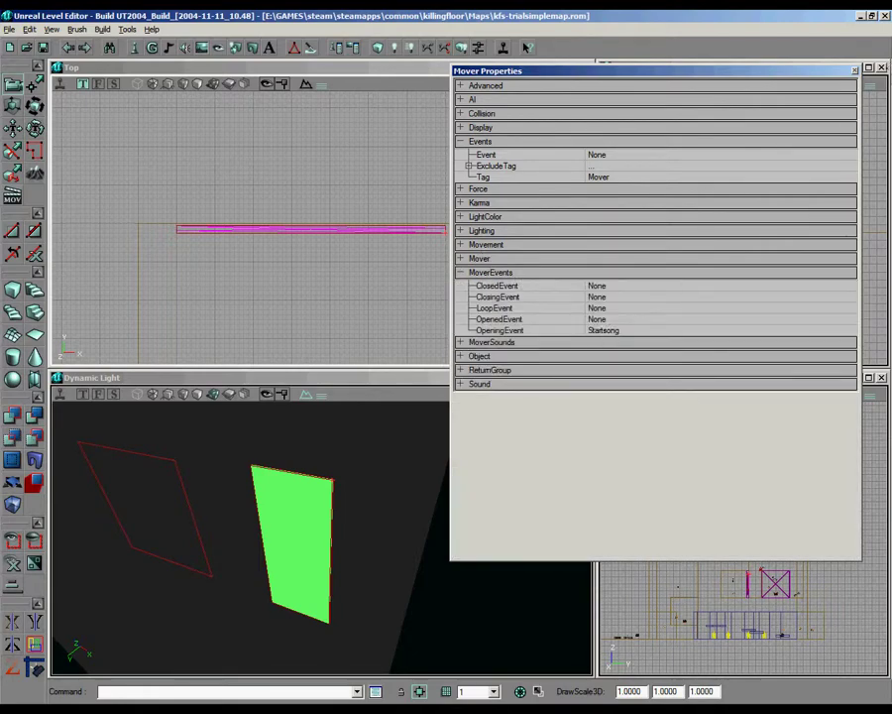
left_click(855, 73)
Step: Open the properties of the ScriptedTrigger near the poster and expand its AIScript Actions list
left_click_drag(296, 358, 349, 525)
scroll(359, 239, "up", 5)
left_click_drag(460, 254, 258, 132, "ctrl+shift")
right_click(460, 254)
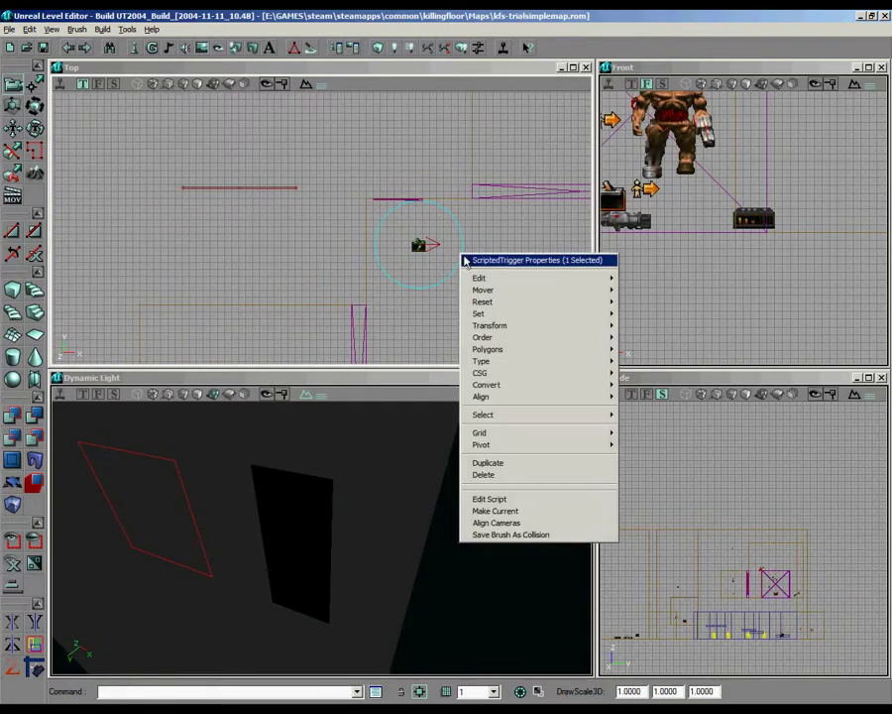
left_click(466, 262)
left_click(495, 100)
left_click(511, 113)
left_click(816, 112)
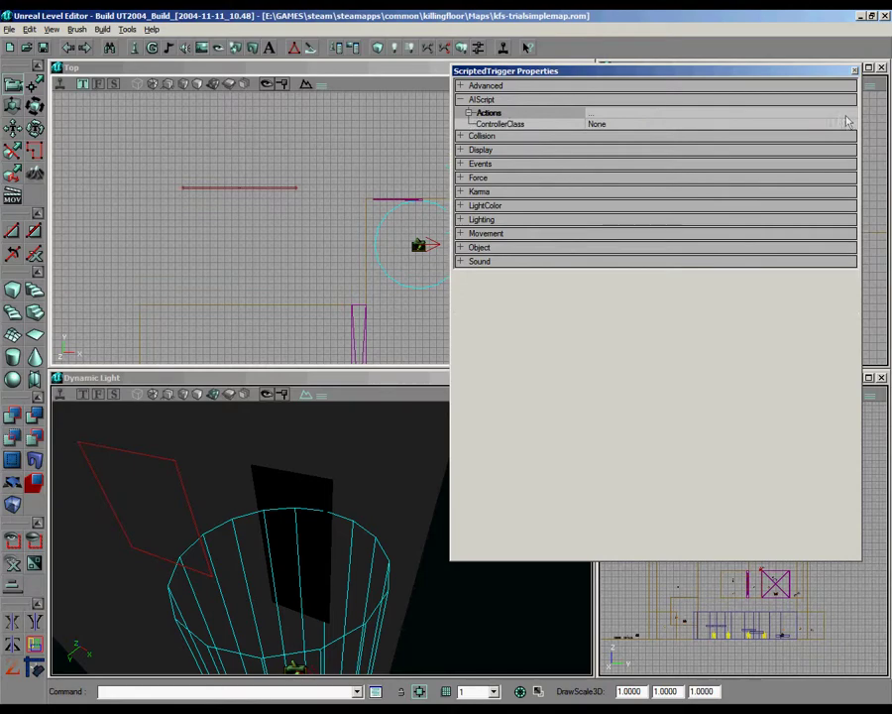
Step: Add an Action_WAITFOREVENT as action [0] of the ScriptedTrigger with its ExternalEvent set to startsong
left_click(850, 114)
left_click(850, 113)
left_click(810, 137)
left_click(829, 136)
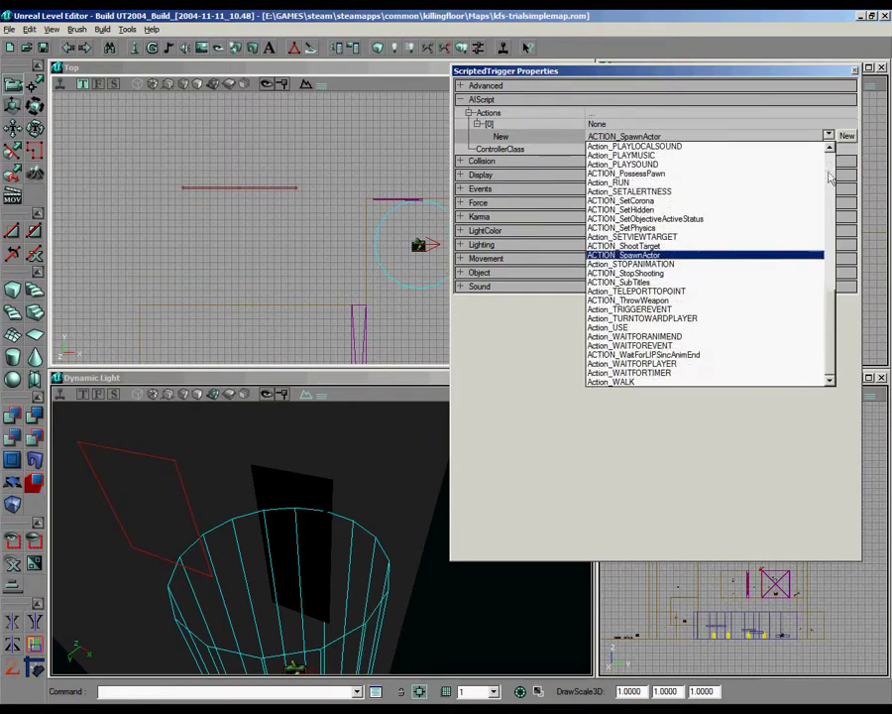
left_click(684, 344)
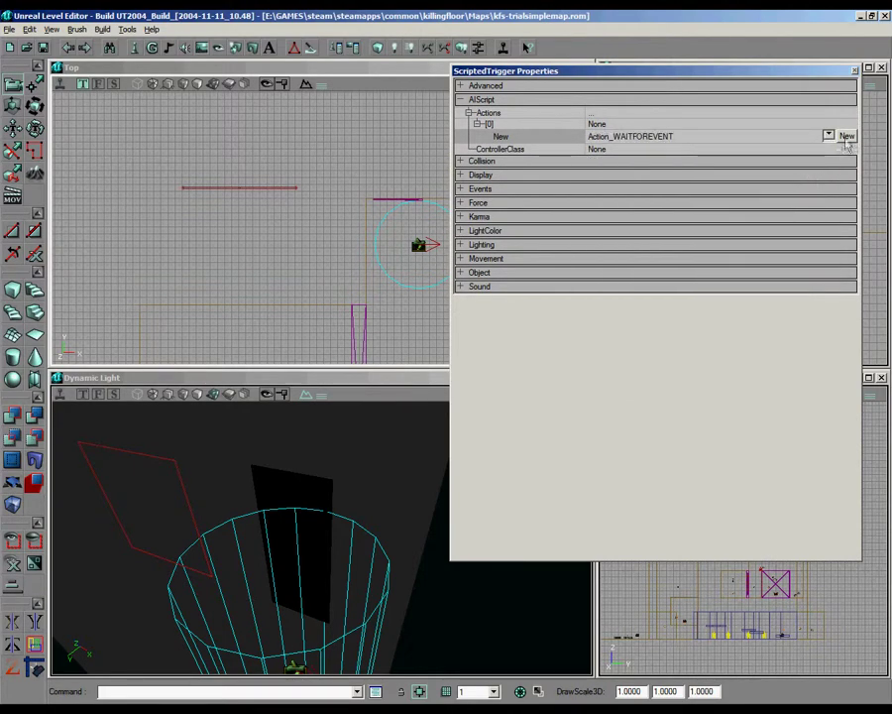
left_click(846, 137)
left_click(696, 149)
type("a")
type("tartso")
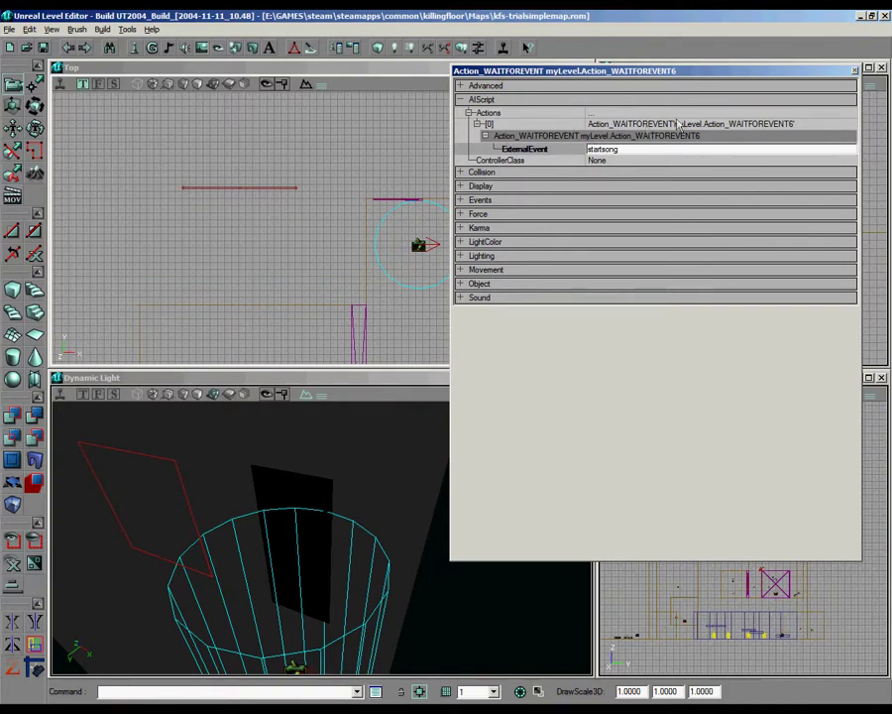
Step: Add an Action_PLAYSOUND as action [1] of the ScriptedTrigger
left_click(738, 114)
left_click(848, 114)
left_click(829, 145)
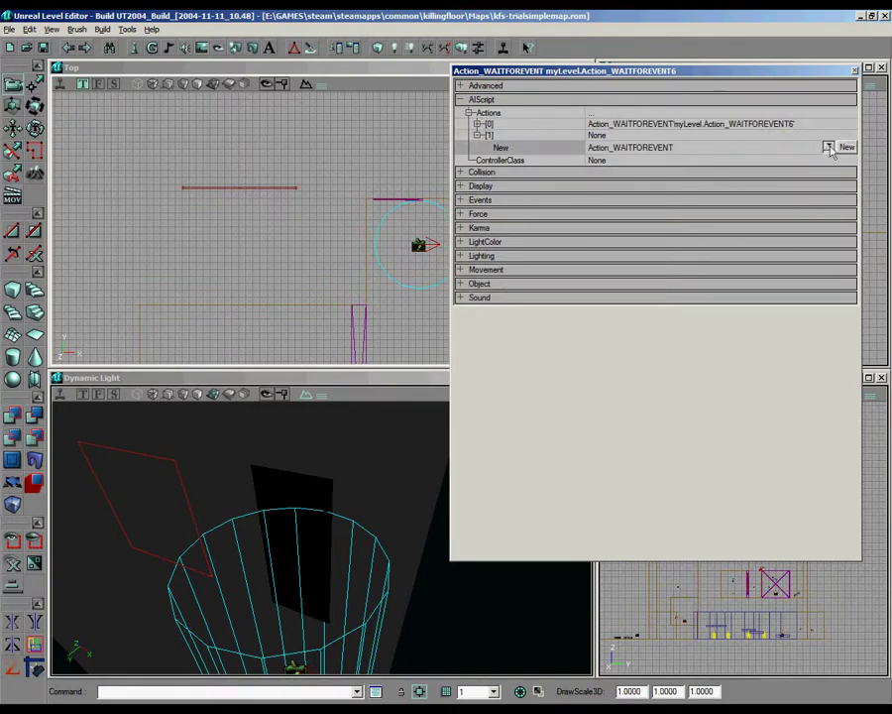
left_click(828, 147)
left_click(687, 176)
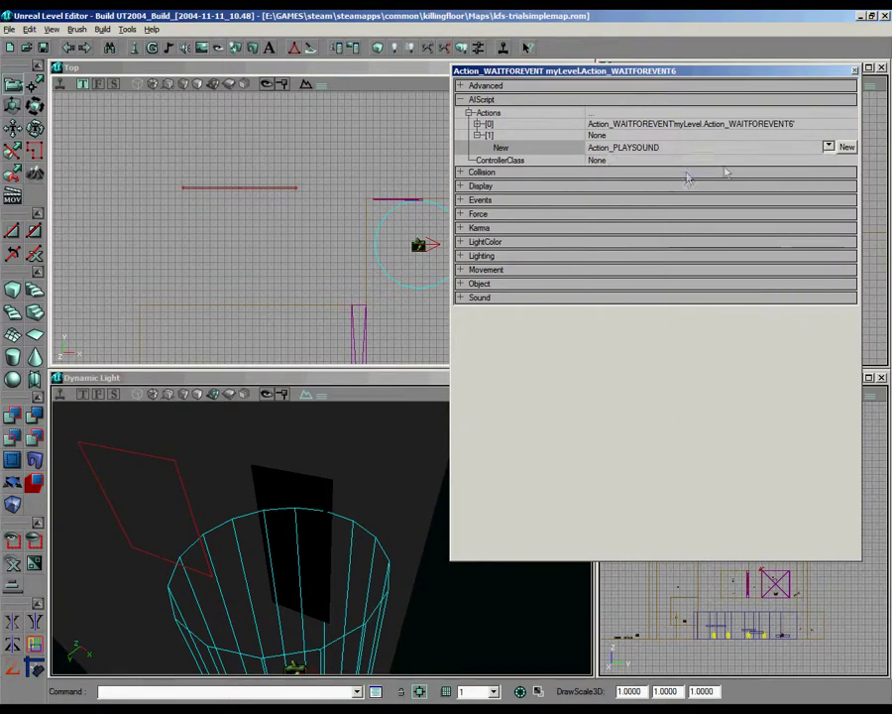
left_click(847, 148)
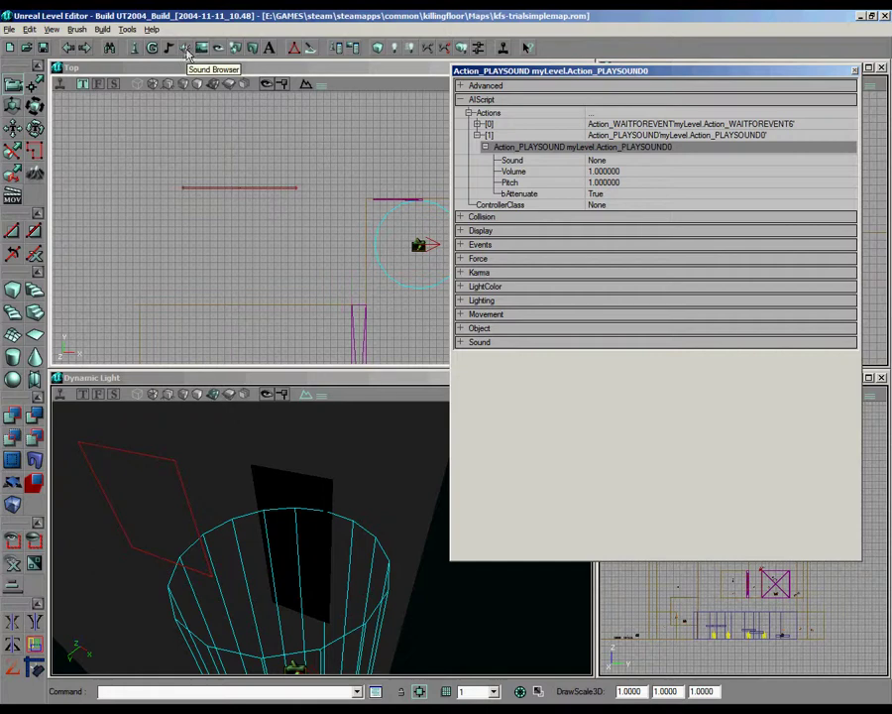
Step: Assign the sound myLevel.music.pinkybrain2 to the Action_PLAYSOUND and set its Volume to 6
left_click(624, 160)
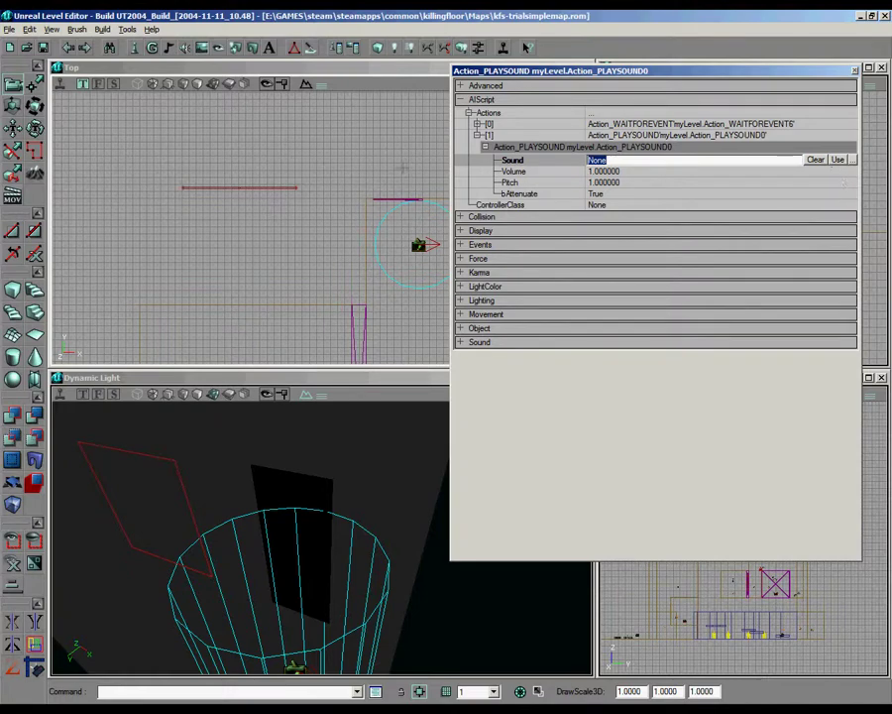
left_click(185, 50)
left_click(79, 122)
left_click(816, 17)
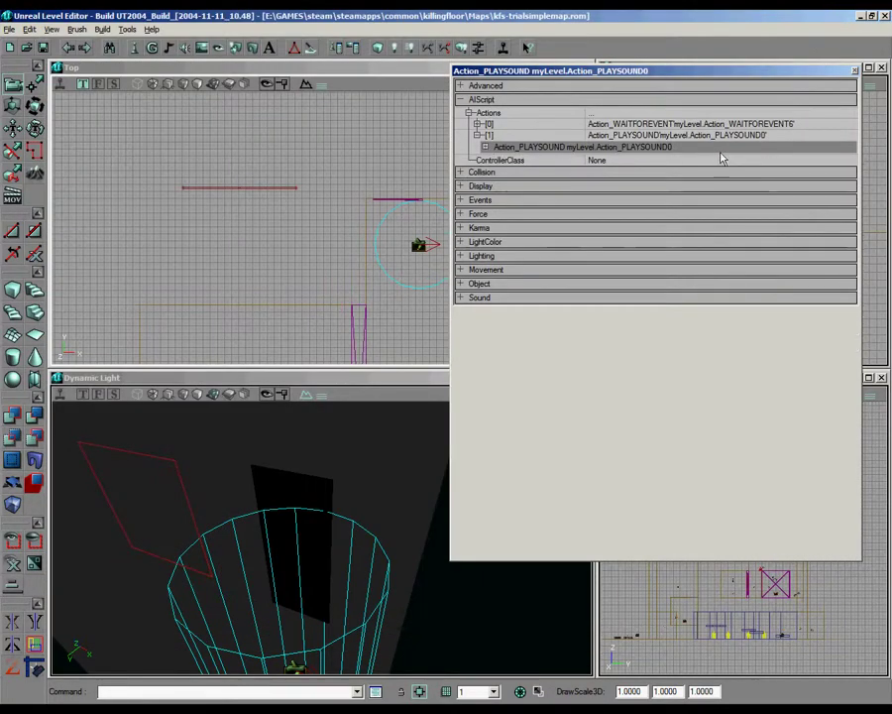
left_click(710, 161)
left_click(836, 157)
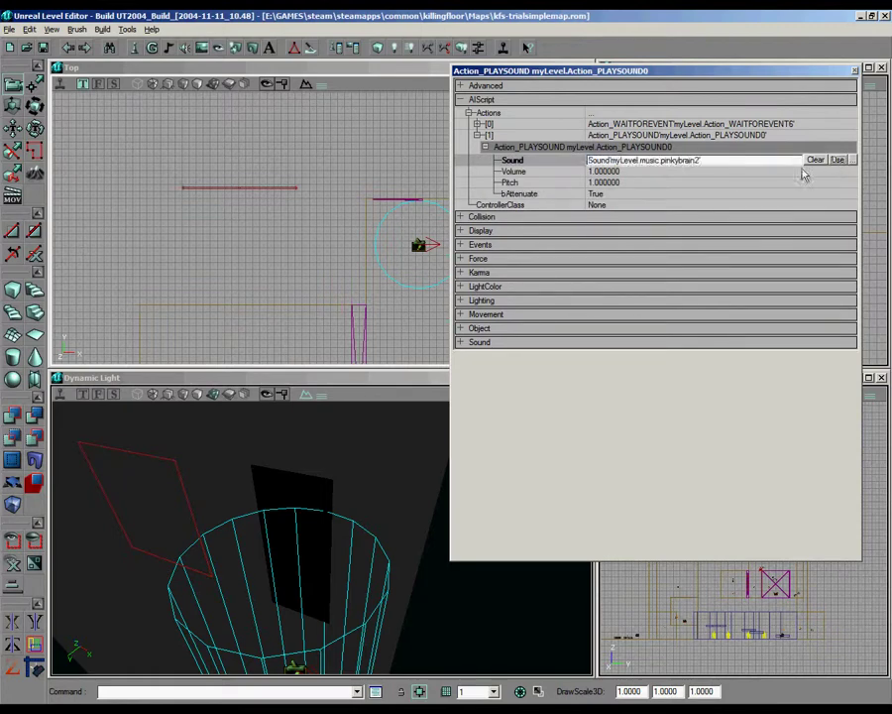
left_click(694, 172)
type("6")
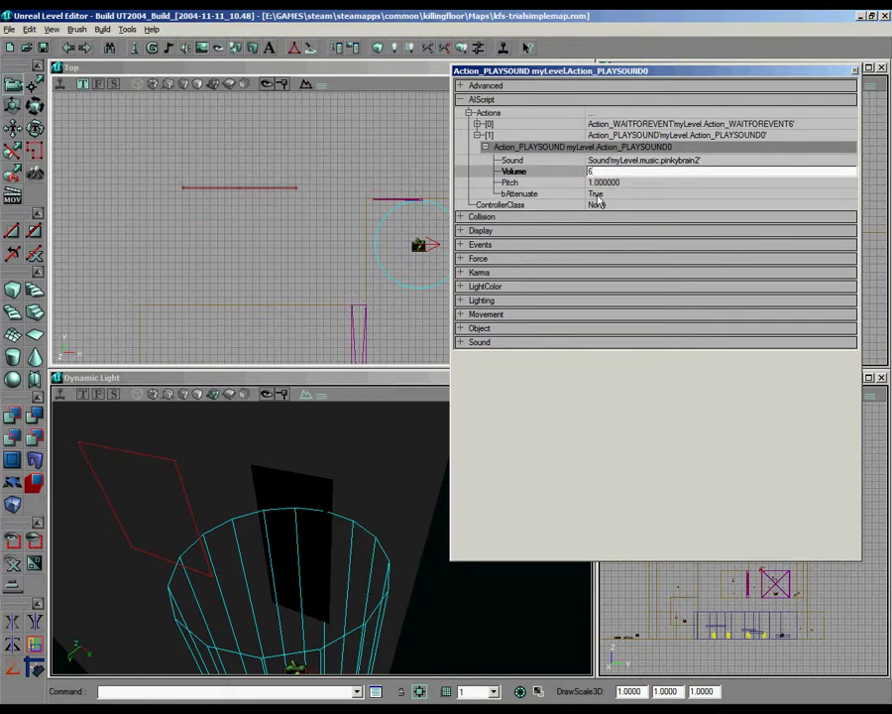
left_click(537, 113)
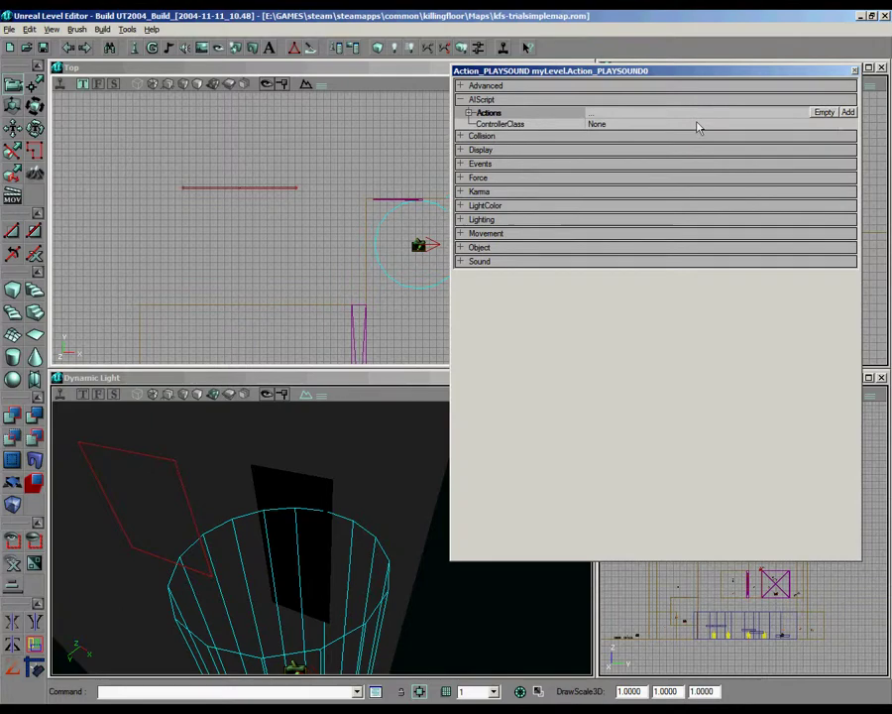
left_click(847, 112)
left_click(655, 159)
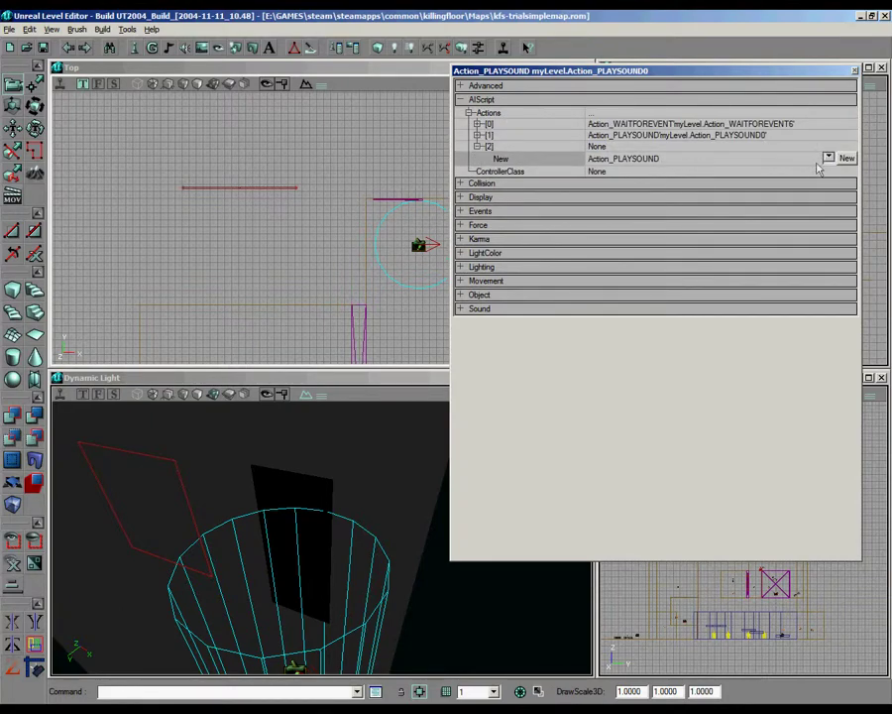
left_click(828, 159)
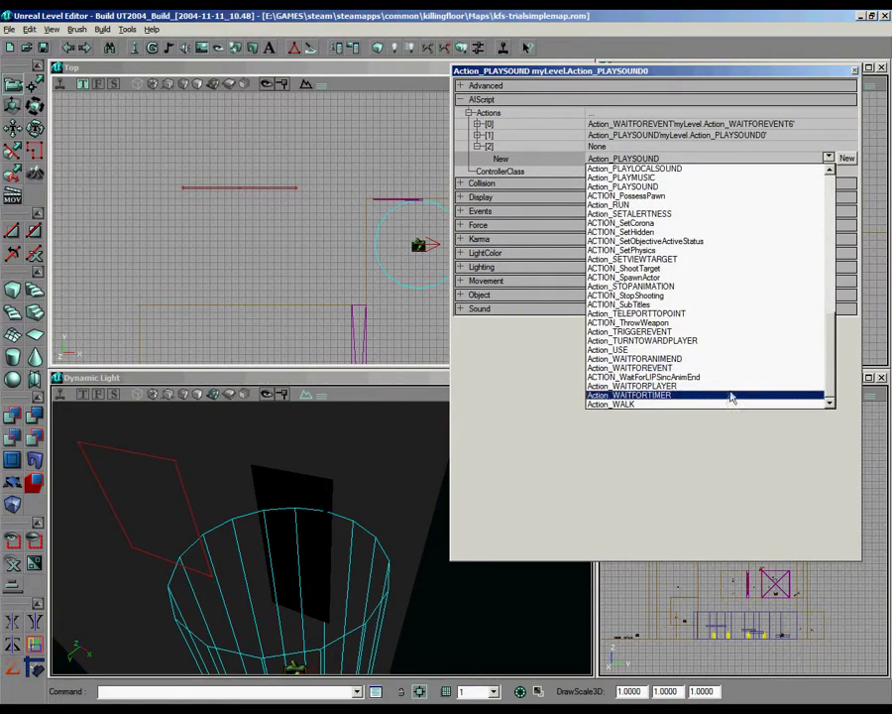
left_click(722, 396)
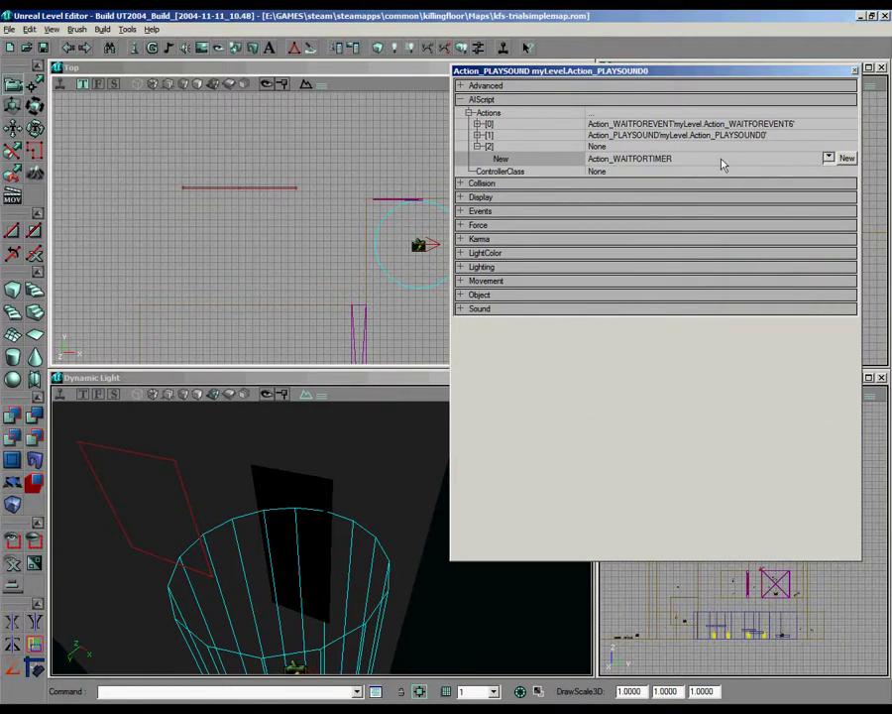
left_click(509, 148)
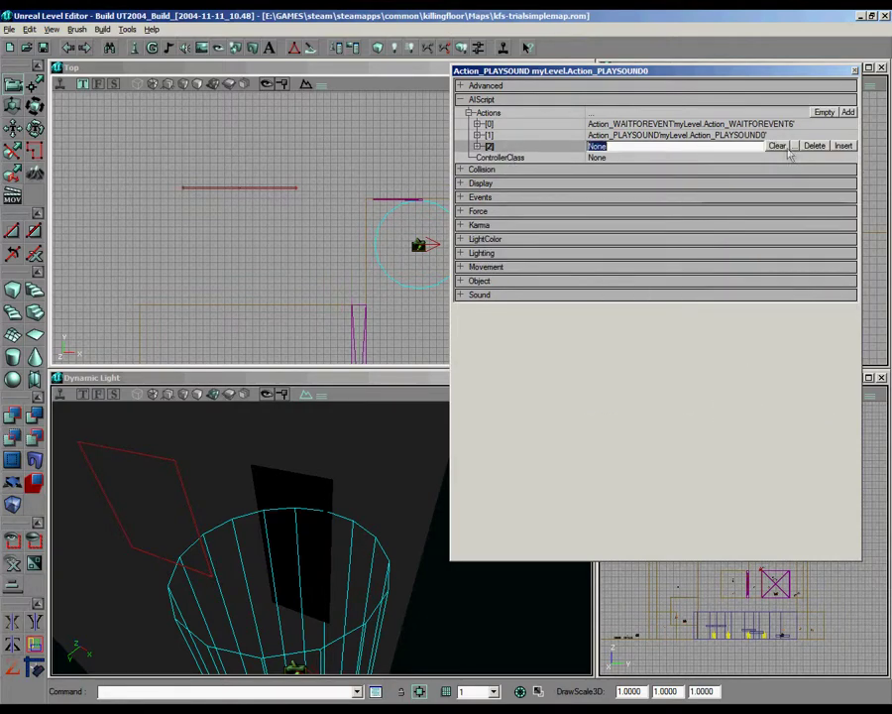
left_click(814, 148)
Step: Add an Action_GOTOACTION as action [2] of the ScriptedTrigger, keeping its ActionNumber at 0
left_click(845, 112)
left_click(847, 112)
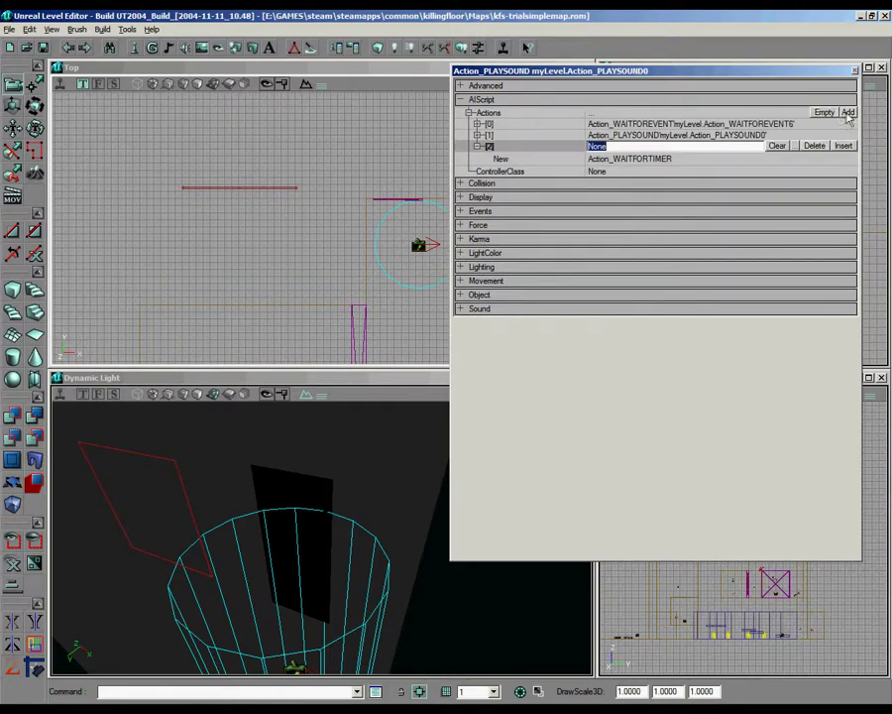
left_click(769, 158)
left_click(827, 158)
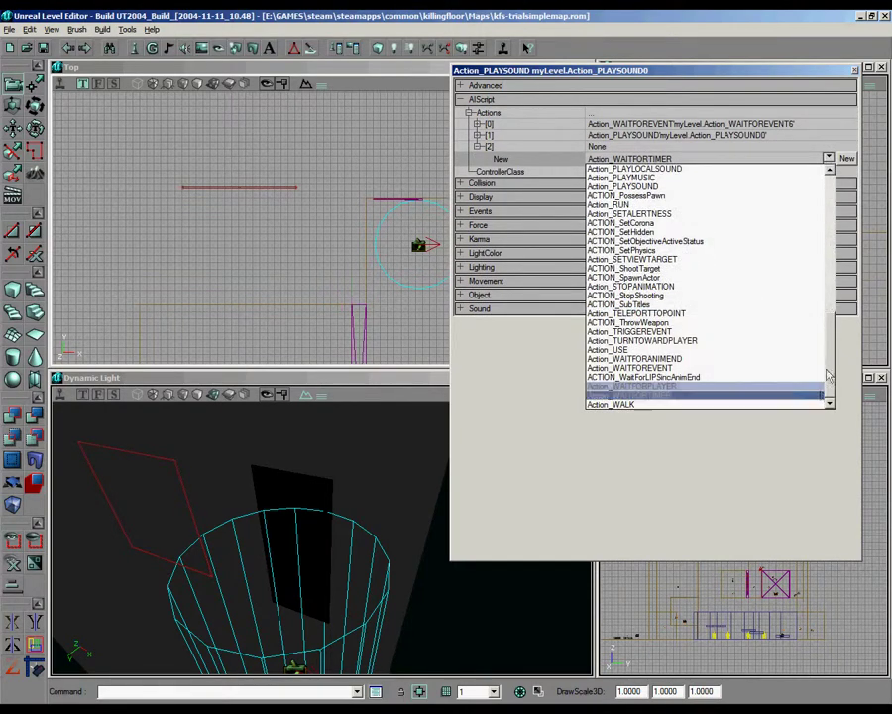
scroll(704, 282, "up", 5)
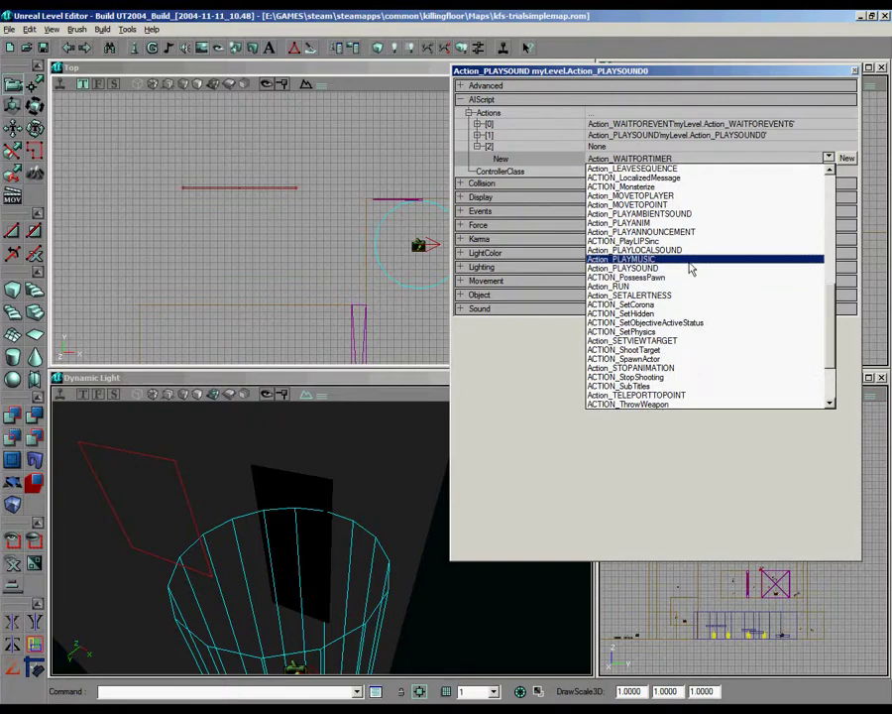
scroll(691, 262, "up", 5)
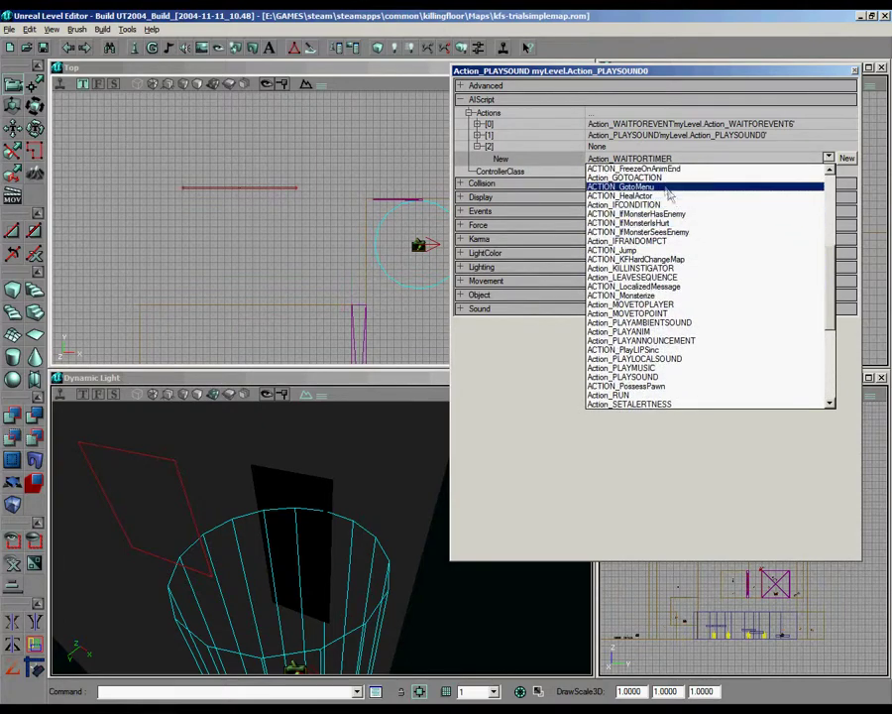
left_click(659, 180)
left_click(848, 161)
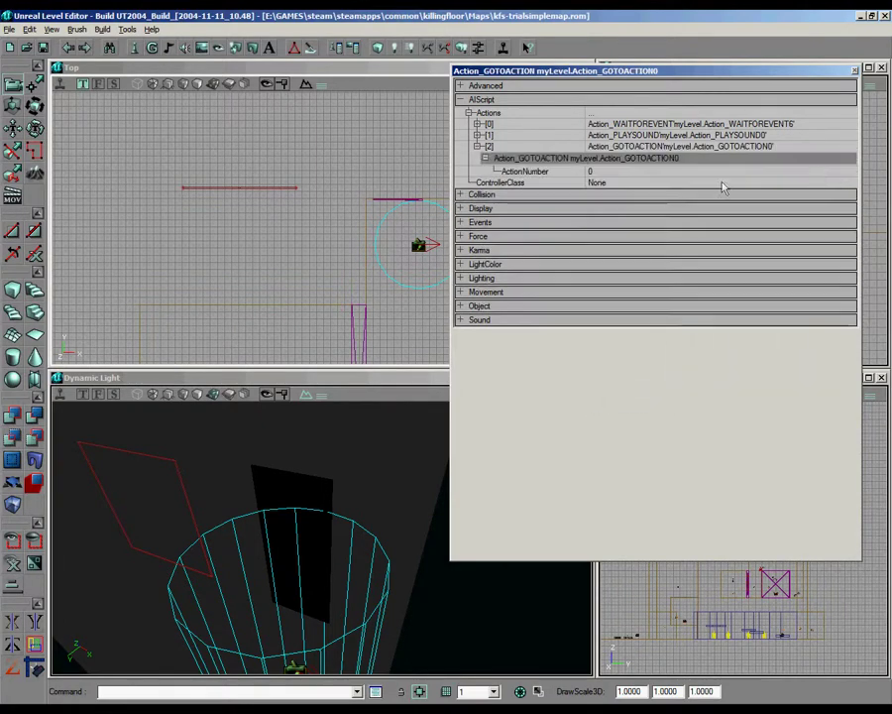
left_click(666, 172)
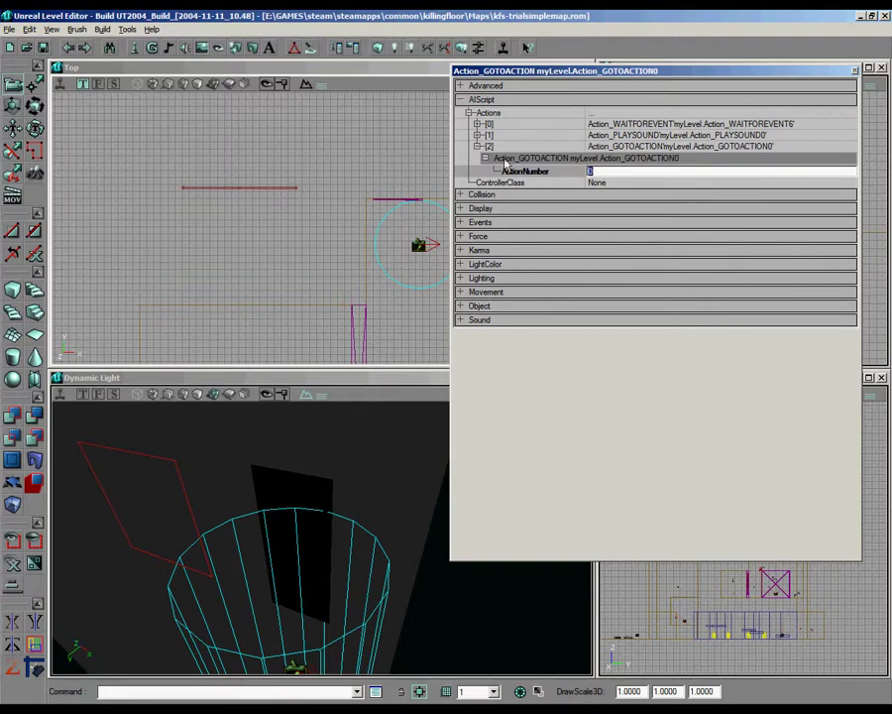
left_click(508, 147)
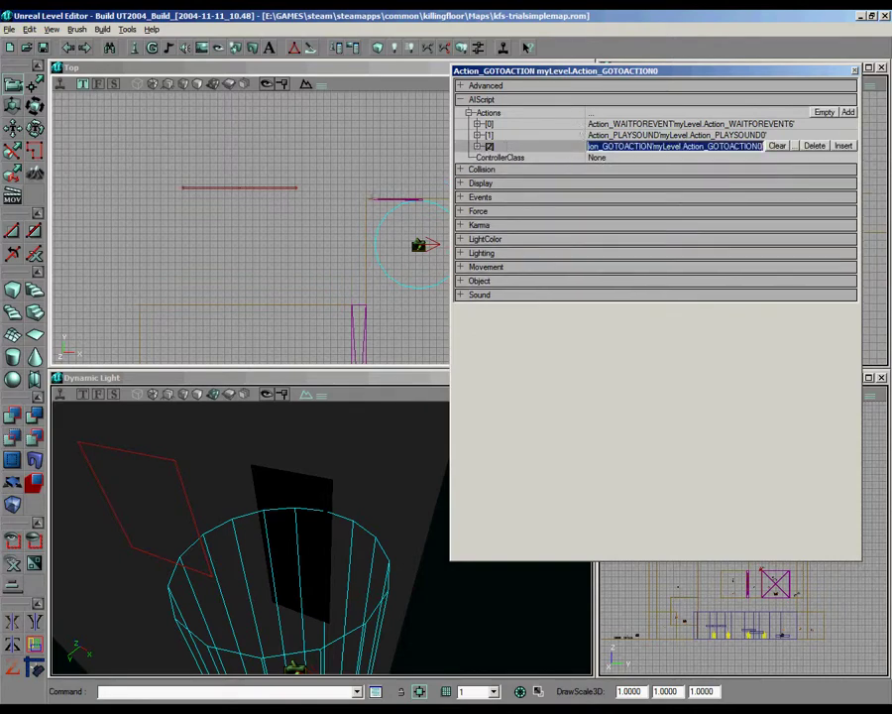
Step: Review the settings of the ScriptedTrigger's wait-for-event, play-sound and go-to actions
left_click(623, 126)
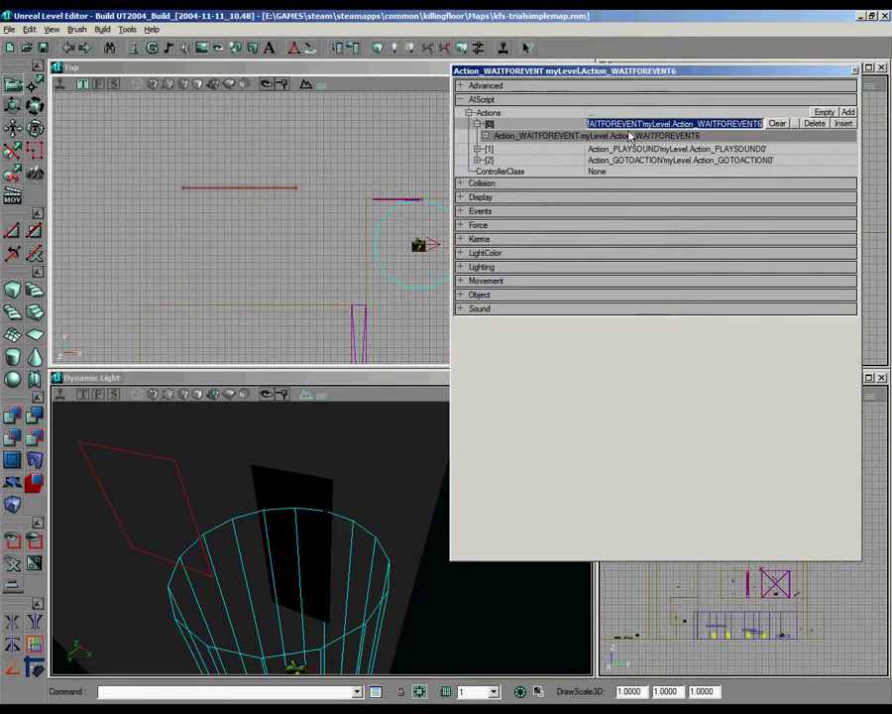
left_click(627, 135)
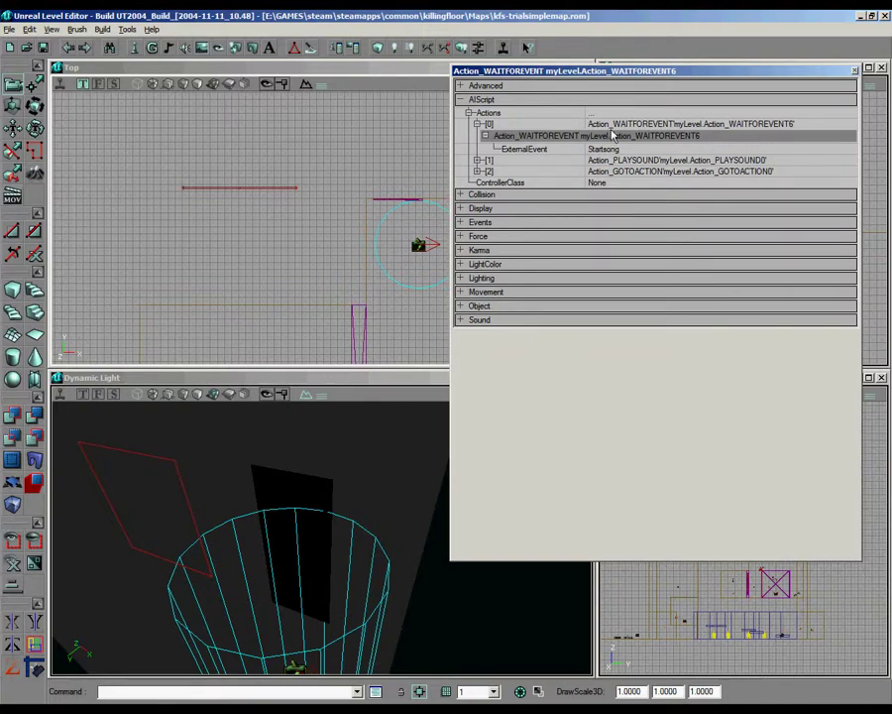
left_click(614, 124)
left_click(616, 134)
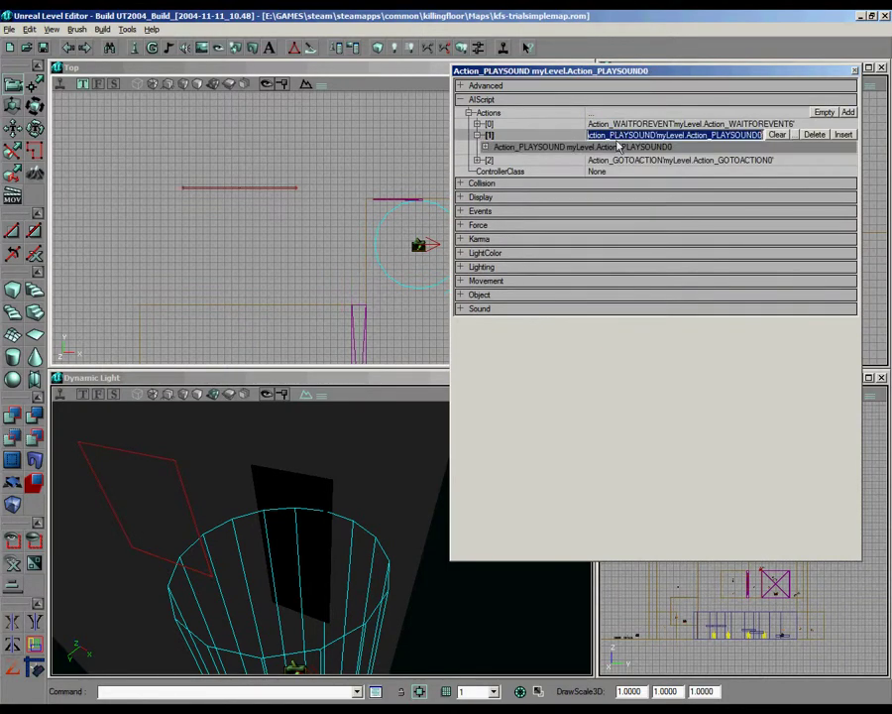
left_click(576, 160)
left_click(573, 147)
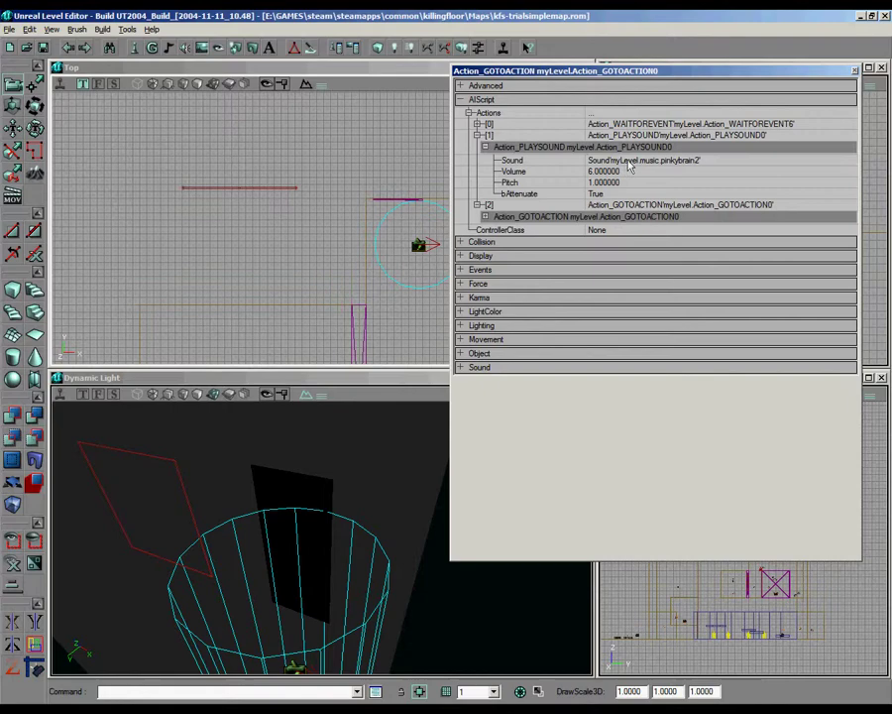
left_click(573, 147)
left_click(570, 136)
left_click(570, 148)
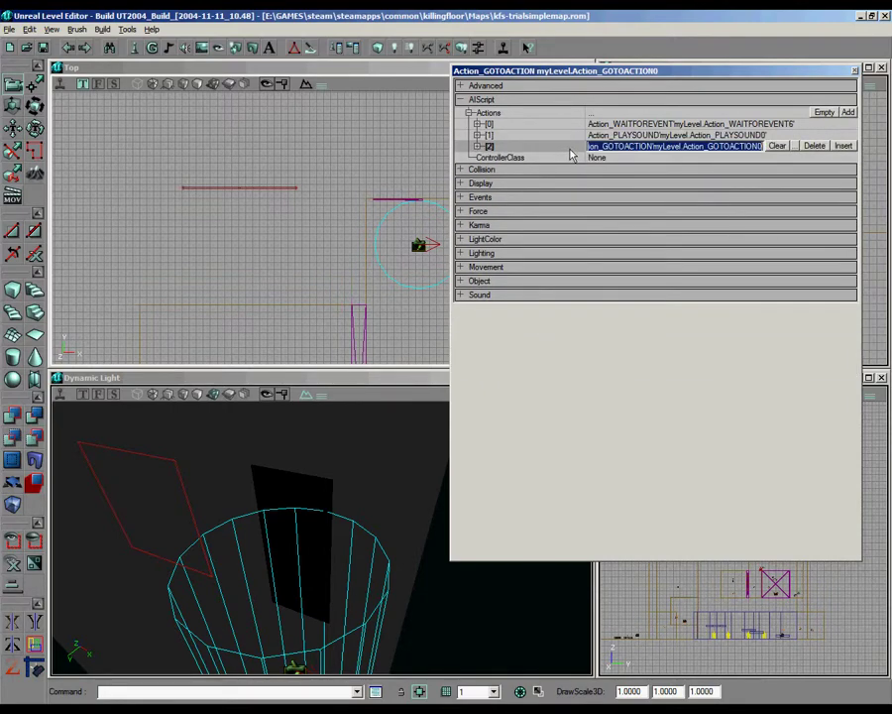
left_click(571, 148)
left_click(572, 159)
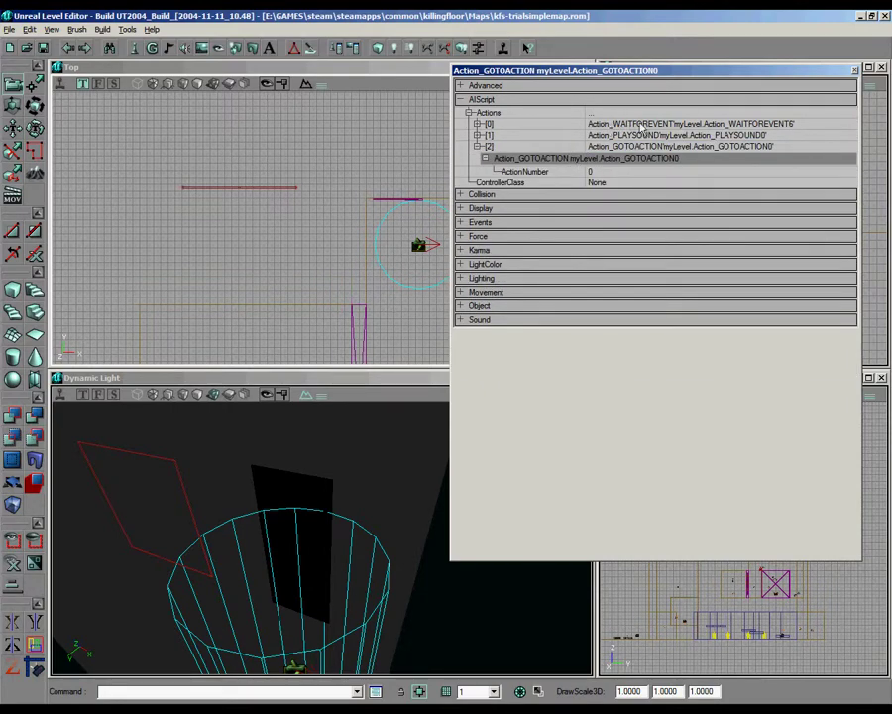
Step: Examine the poster mover's Mover settings, including its damage triggering, MoveTime and StayOpenTime
left_click_drag(396, 218, 332, 199)
left_click(337, 206)
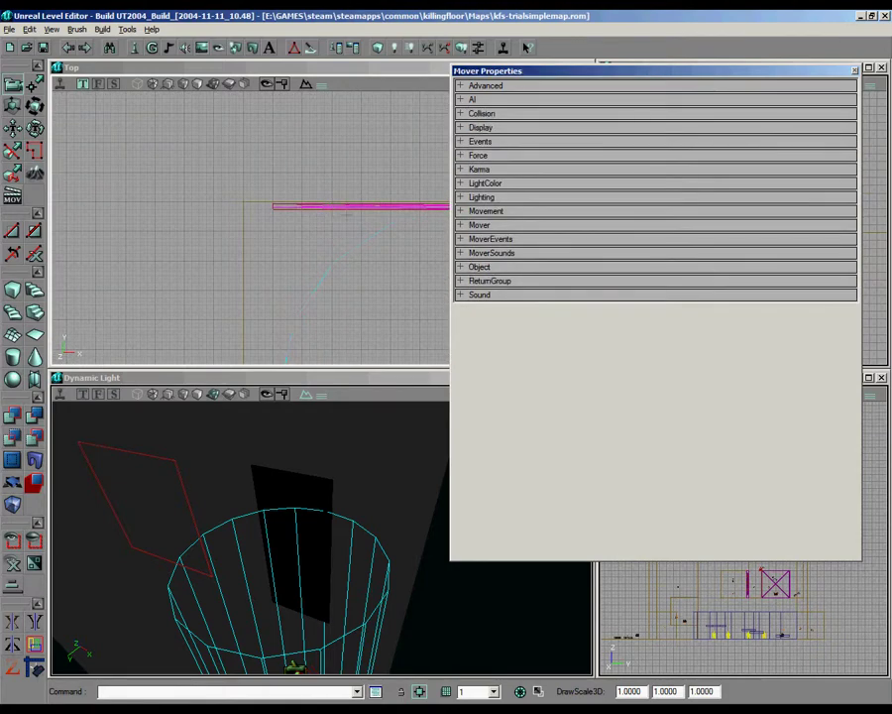
left_click(488, 225)
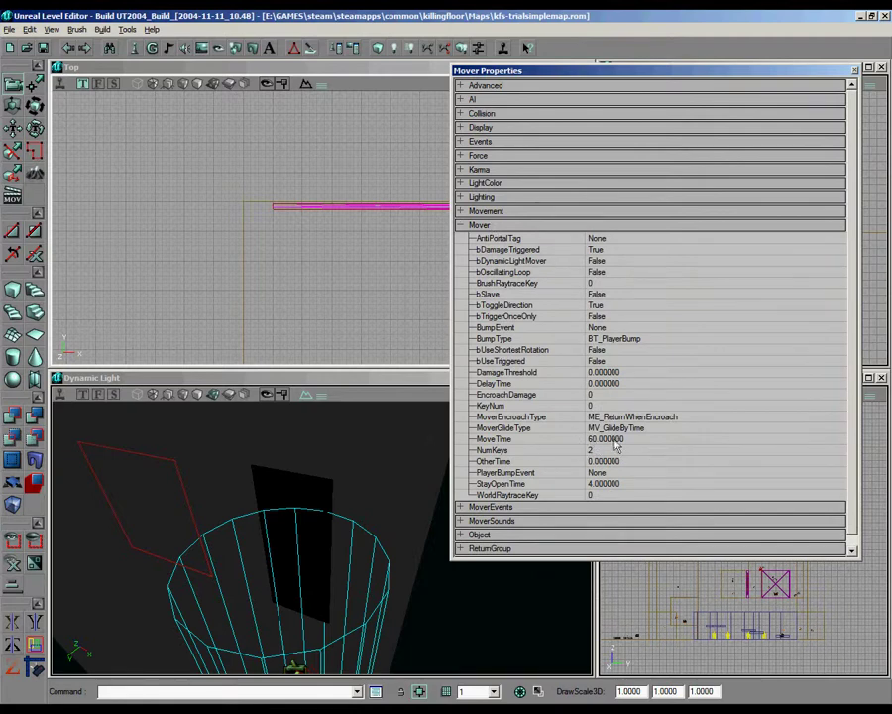
left_click_drag(354, 296, 303, 325)
scroll(354, 296, "up", 3)
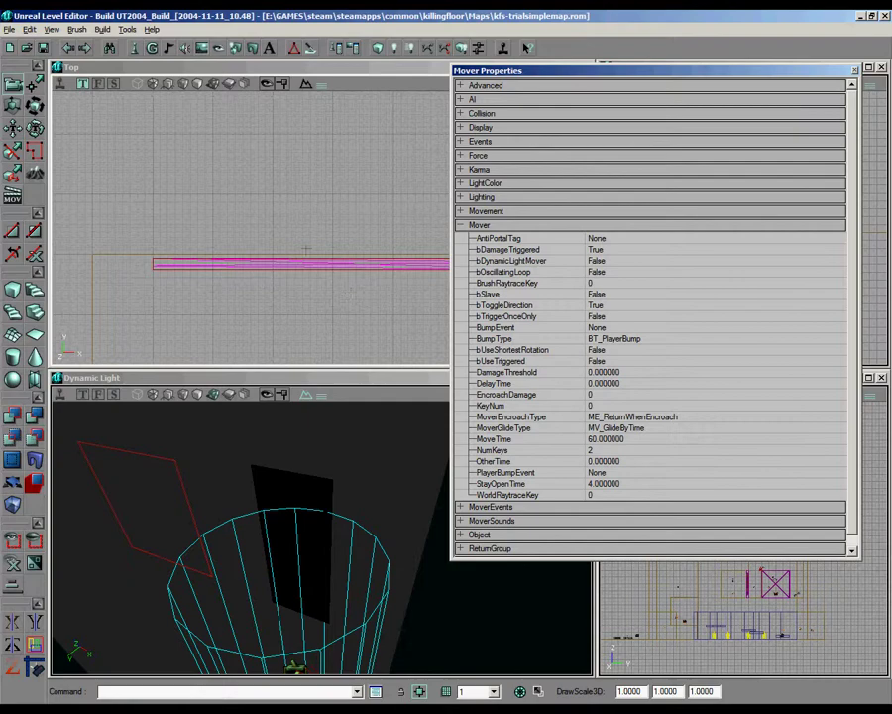
scroll(330, 274, "down", 5)
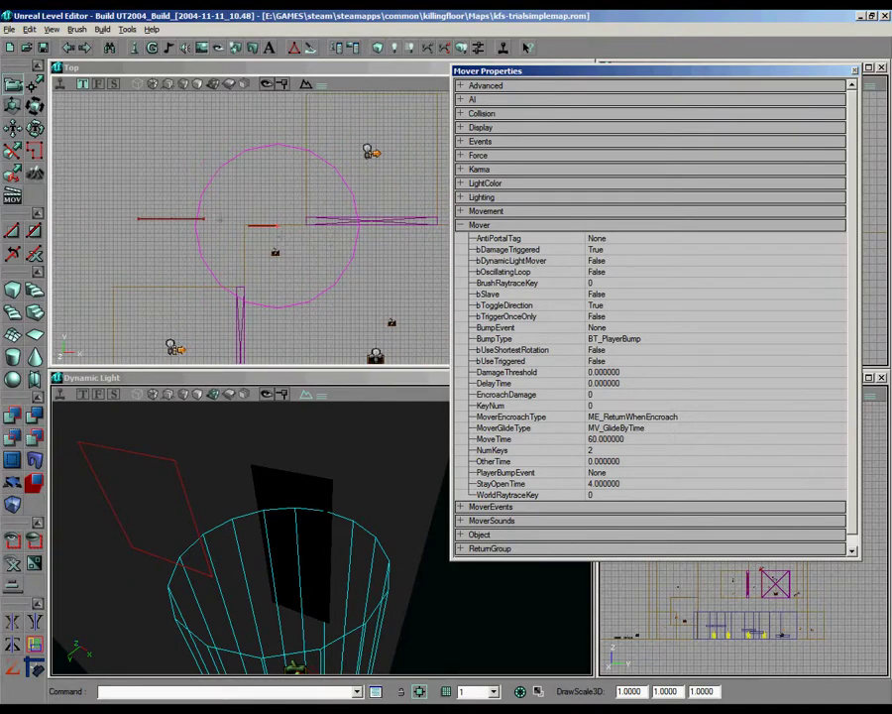
scroll(220, 219, "up", 4)
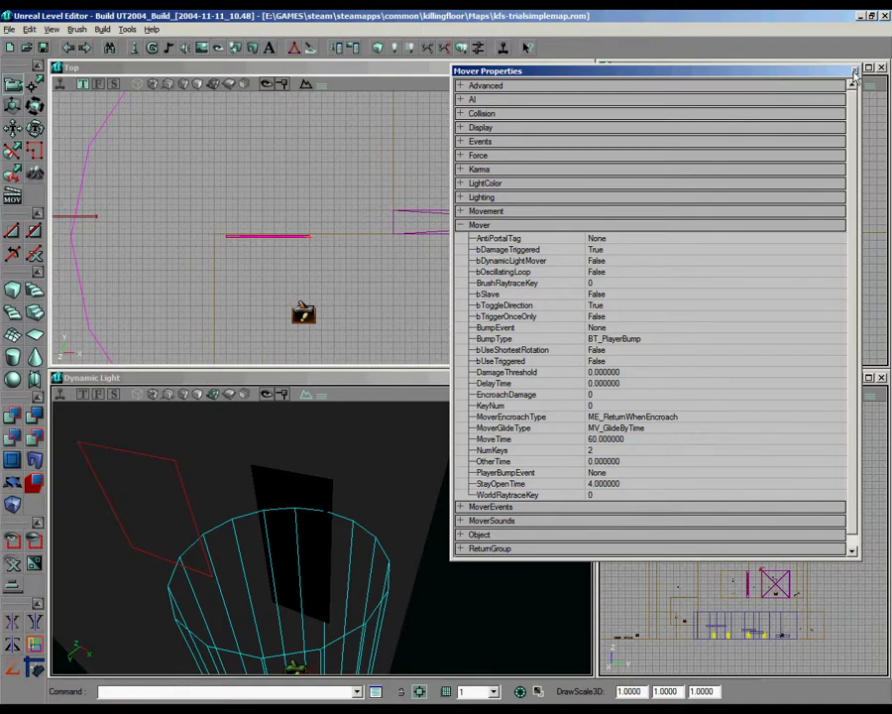
left_click(853, 72)
Step: Save the map, run Build All, save it again and dismiss the map check results
left_click_drag(323, 536, 322, 537)
scroll(143, 100, "down", 4)
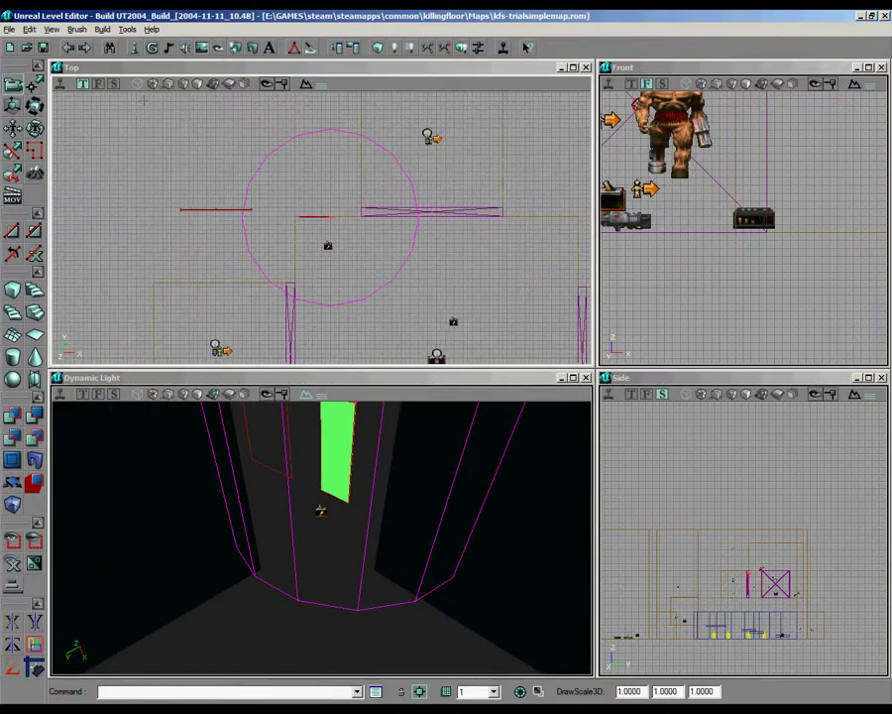
left_click(44, 48)
left_click(102, 28)
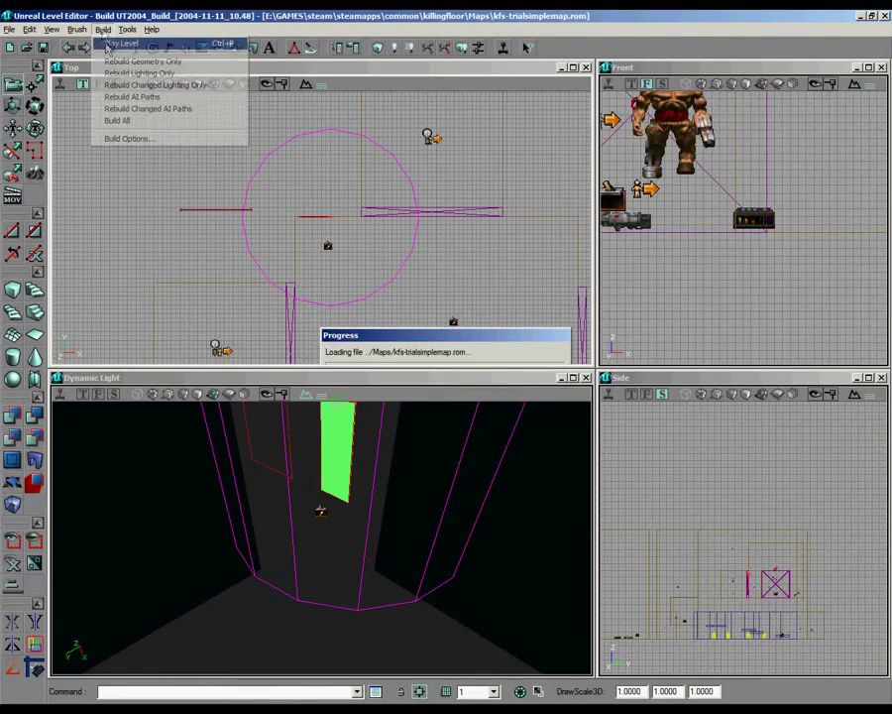
left_click(129, 128)
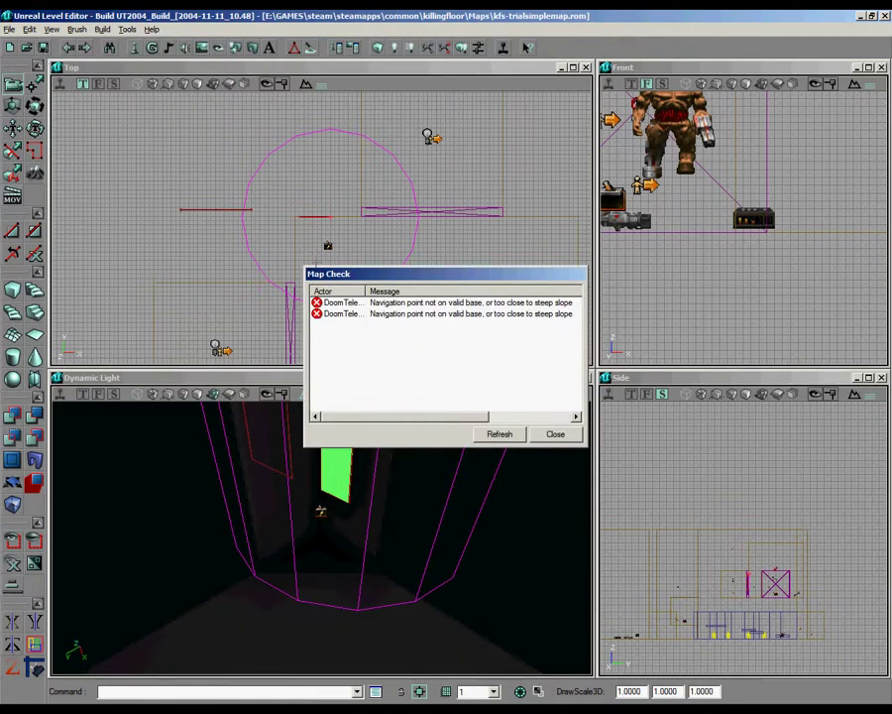
left_click(44, 48)
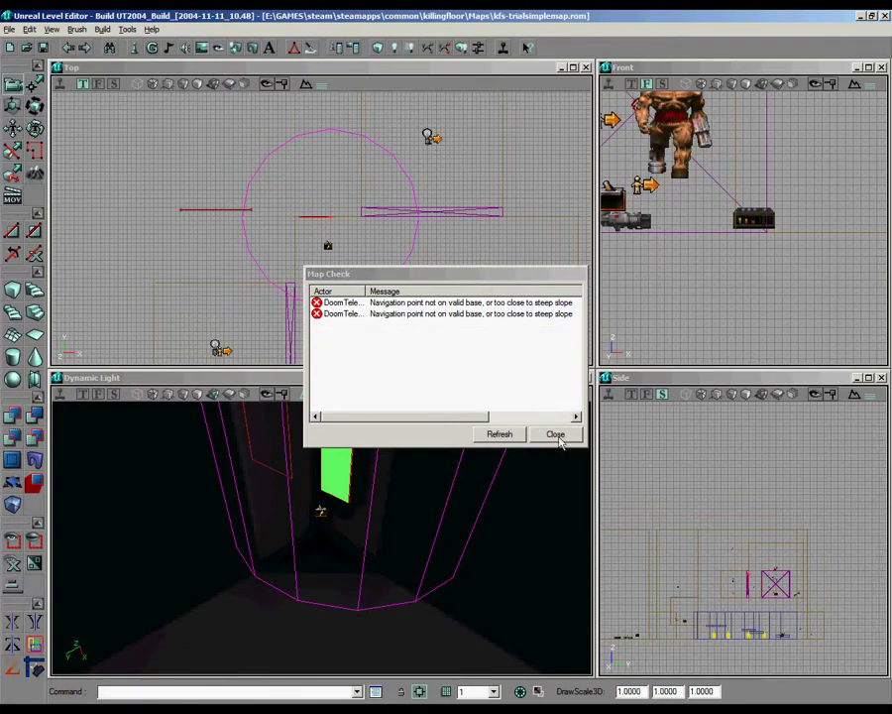
left_click(555, 433)
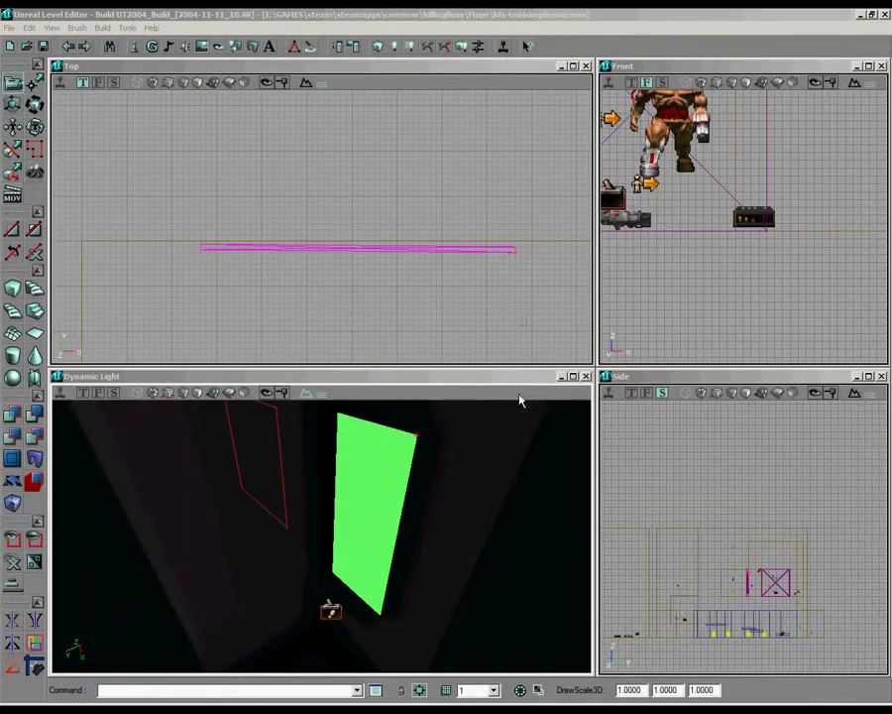
Step: Review the poster mover's InitialState, its Mover timing values and its MoverEvents
right_click(384, 466)
left_click(456, 181)
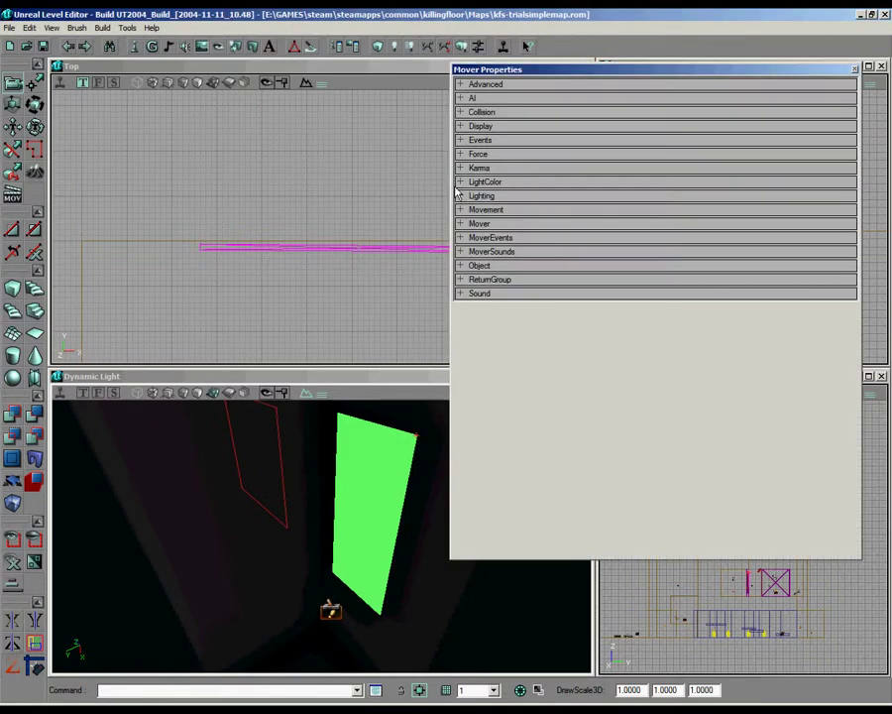
left_click(500, 265)
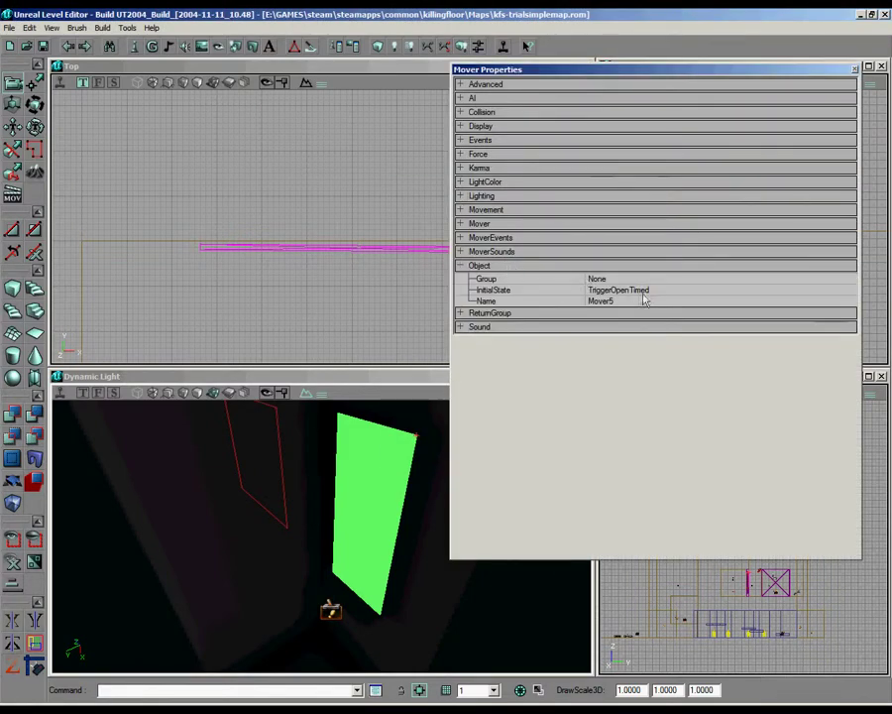
left_click(485, 266)
left_click(486, 266)
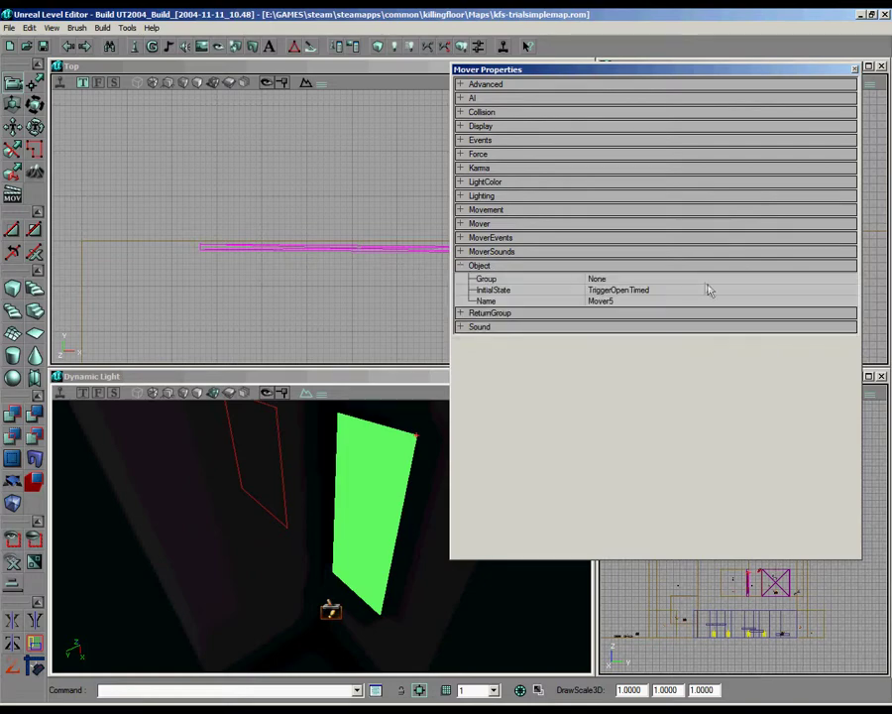
left_click(465, 266)
left_click(474, 224)
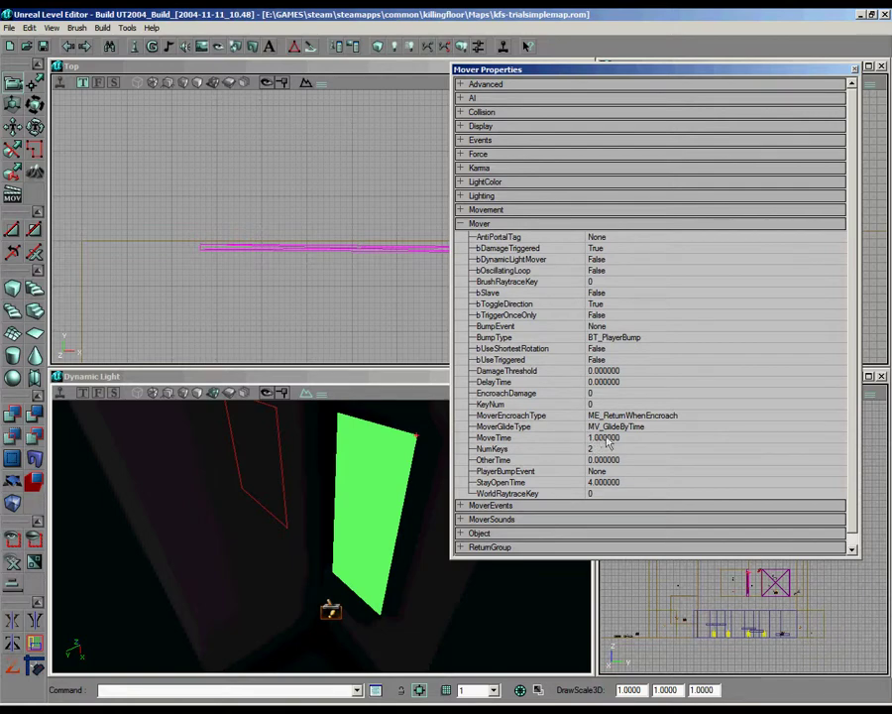
left_click(480, 224)
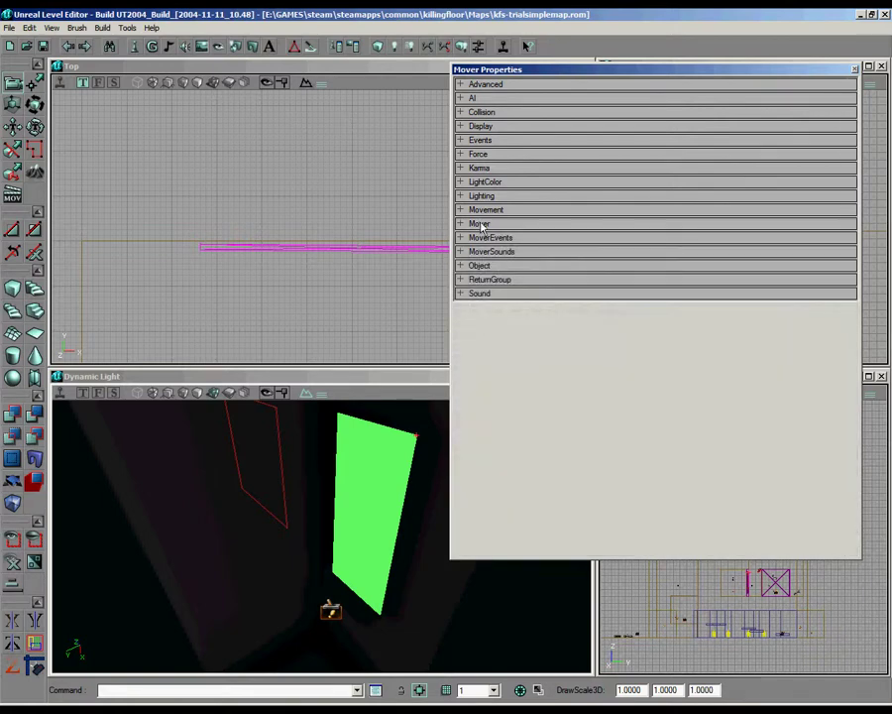
left_click(507, 238)
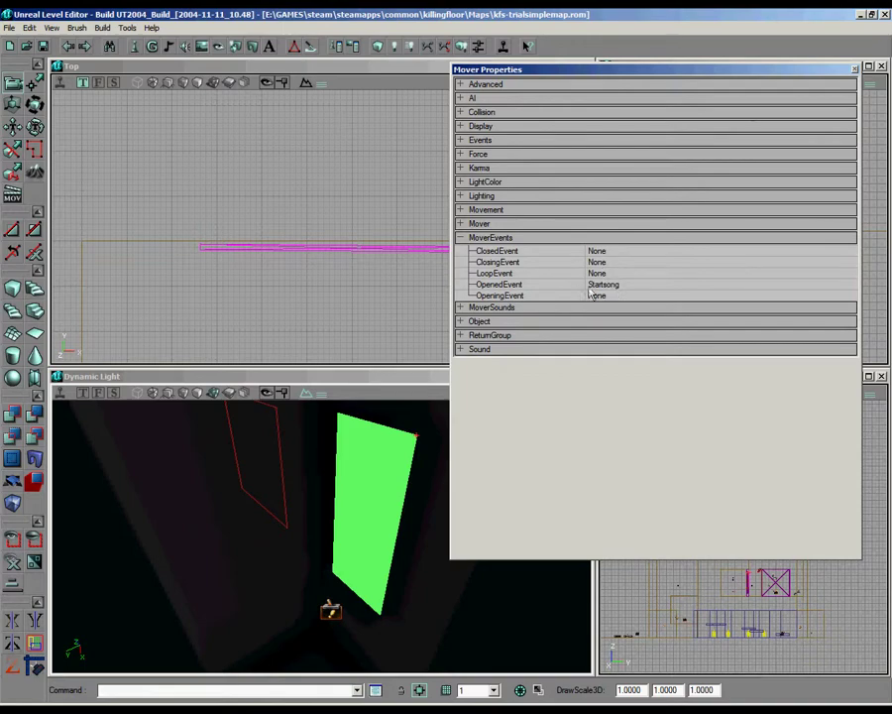
left_click(854, 69)
Step: Review the ScriptedTrigger's AIScript action list, inspecting its Action_WAITFORTIMER and Action_GOTOACTION settings
left_click(333, 606)
right_click(332, 609)
left_click(390, 319)
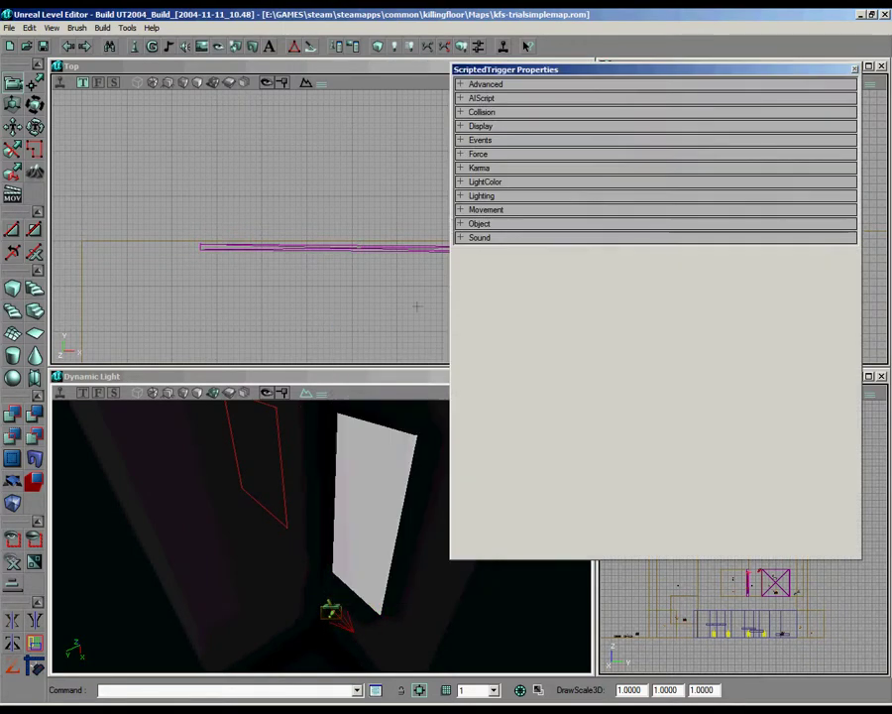
left_click(502, 100)
double_click(505, 111)
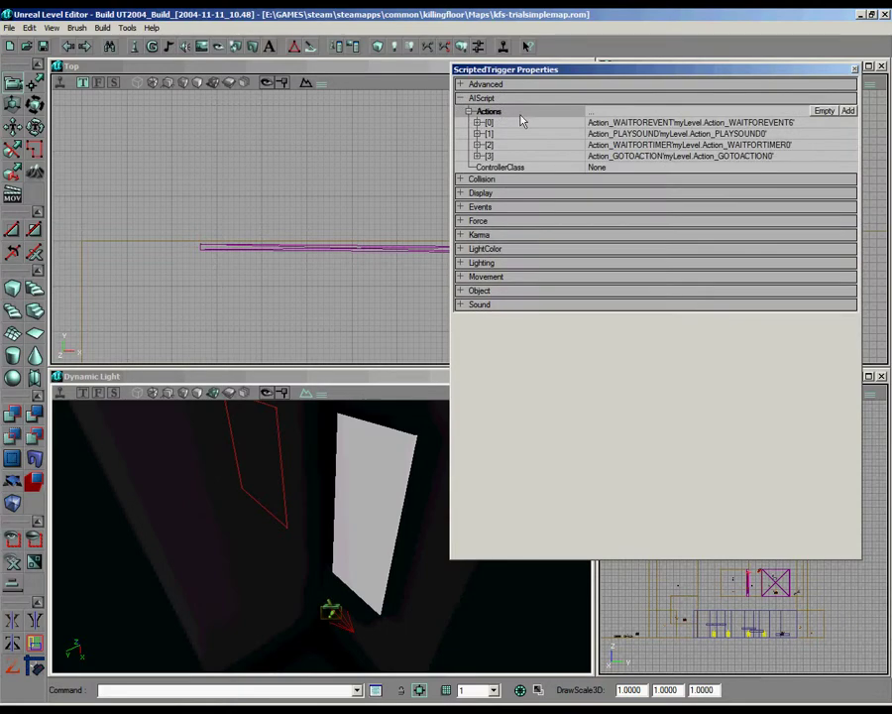
double_click(624, 146)
left_click(587, 157)
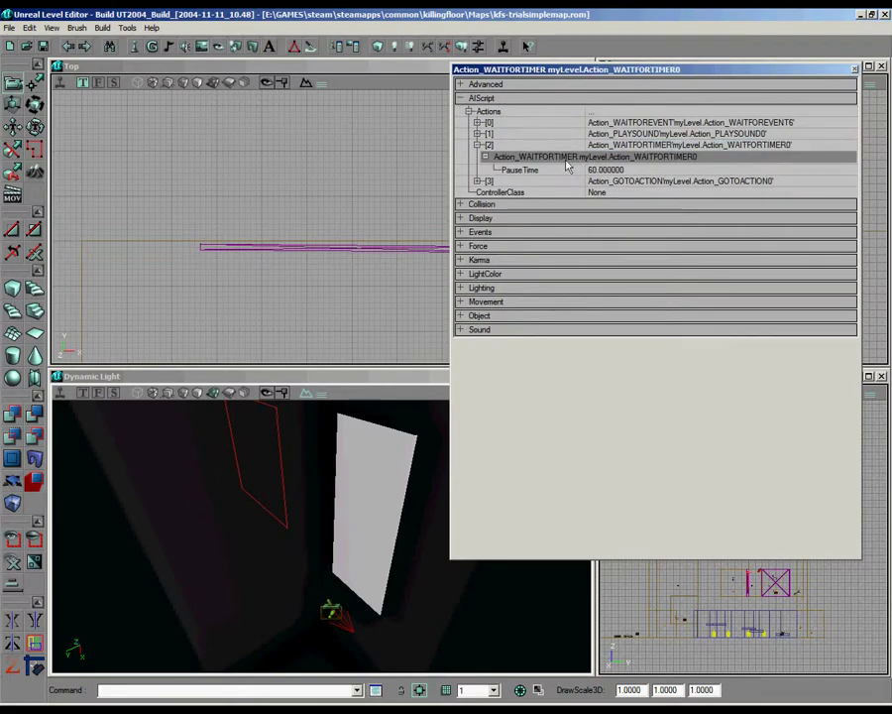
double_click(550, 144)
double_click(553, 133)
double_click(553, 144)
double_click(554, 133)
double_click(555, 144)
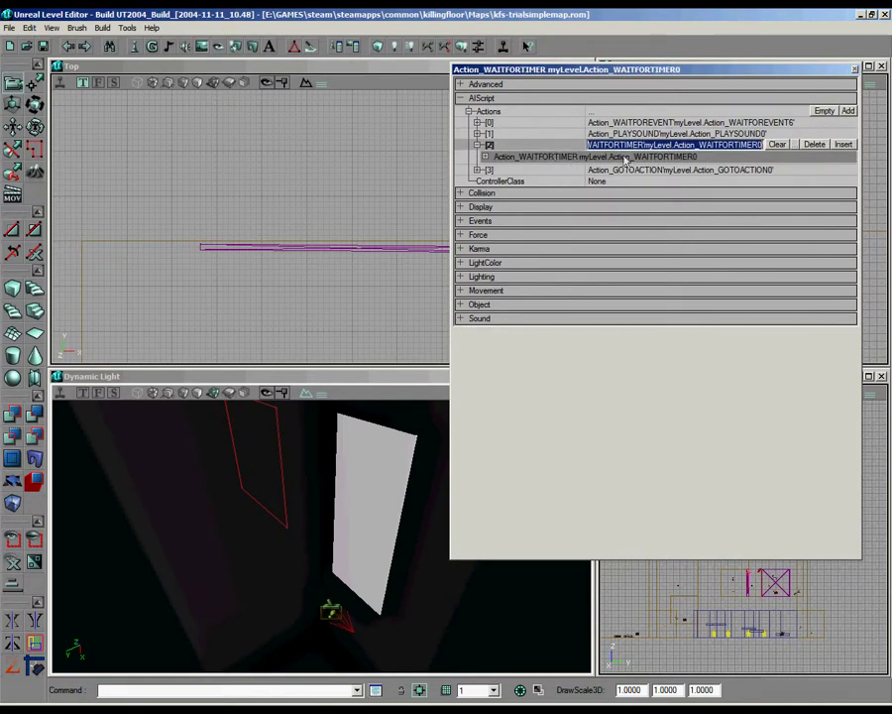
double_click(562, 157)
double_click(560, 157)
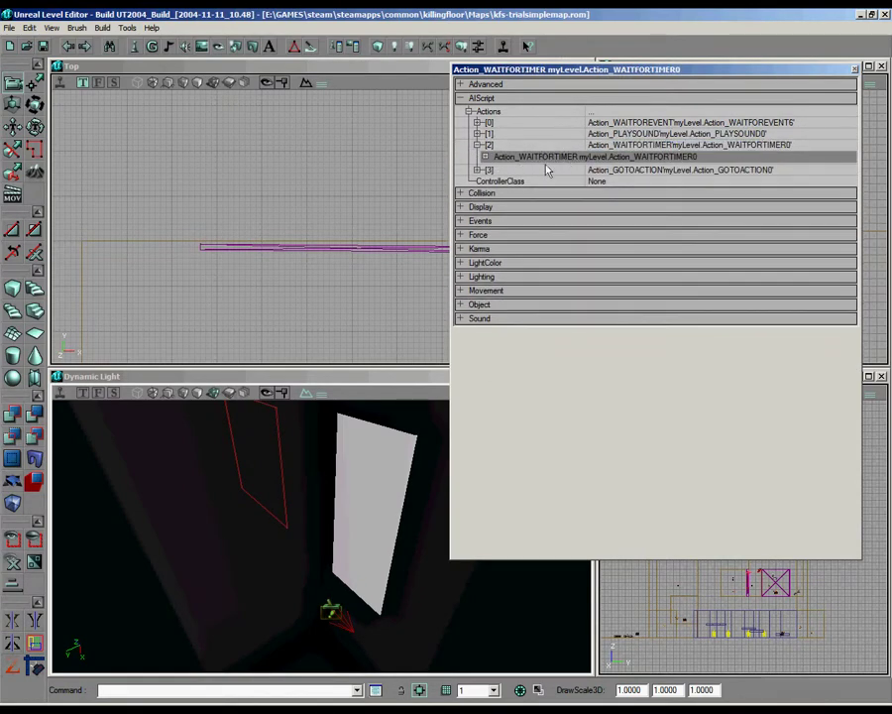
double_click(548, 169)
double_click(562, 182)
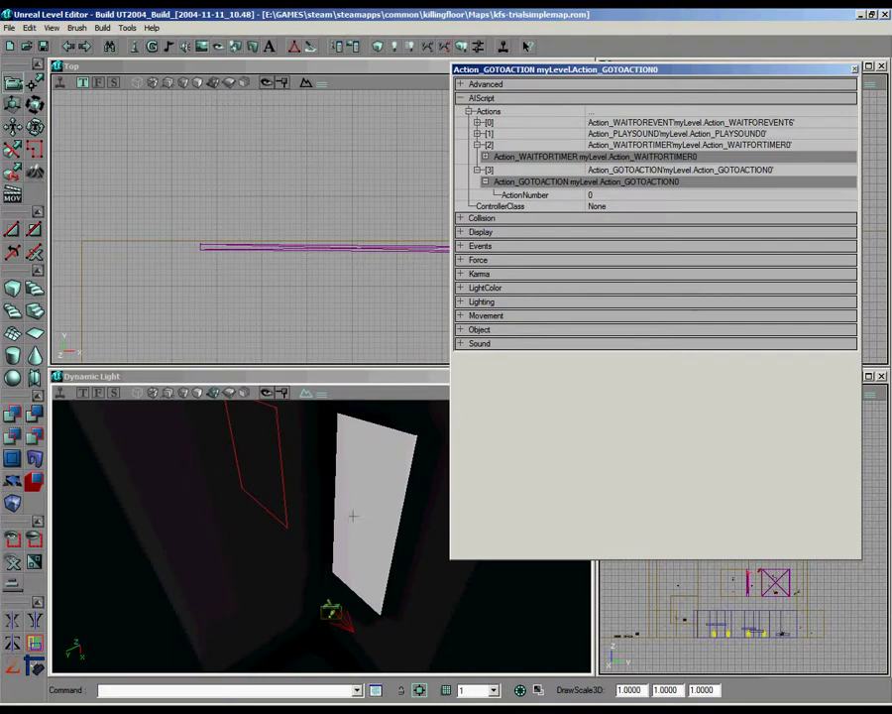
left_click(856, 70)
Step: Set the poster mover's StayOpenTime to 60
right_click_drag(432, 549, 321, 534)
mouse_move(321, 533)
left_mouse_down()
mouse_move(414, 546)
mouse_move(324, 533)
mouse_move(409, 521)
left_mouse_up()
left_click(385, 462)
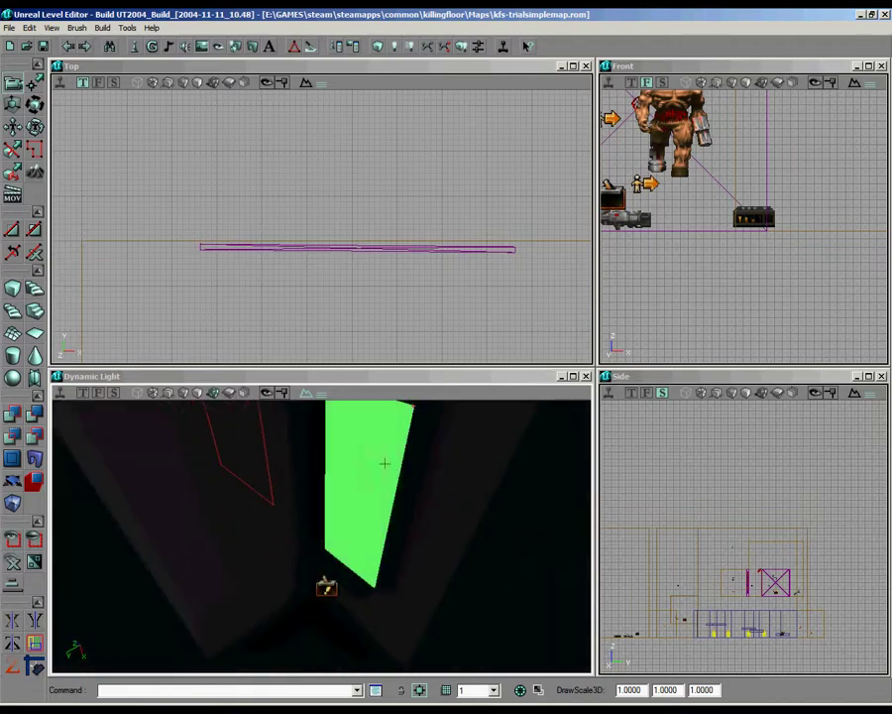
right_click(384, 462)
left_click(441, 180)
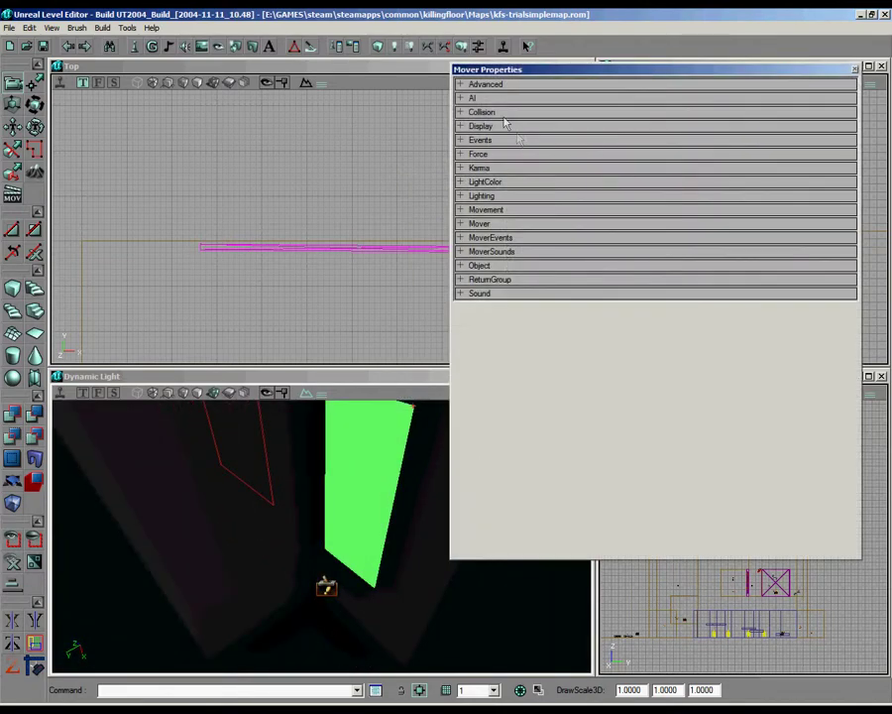
left_click(490, 224)
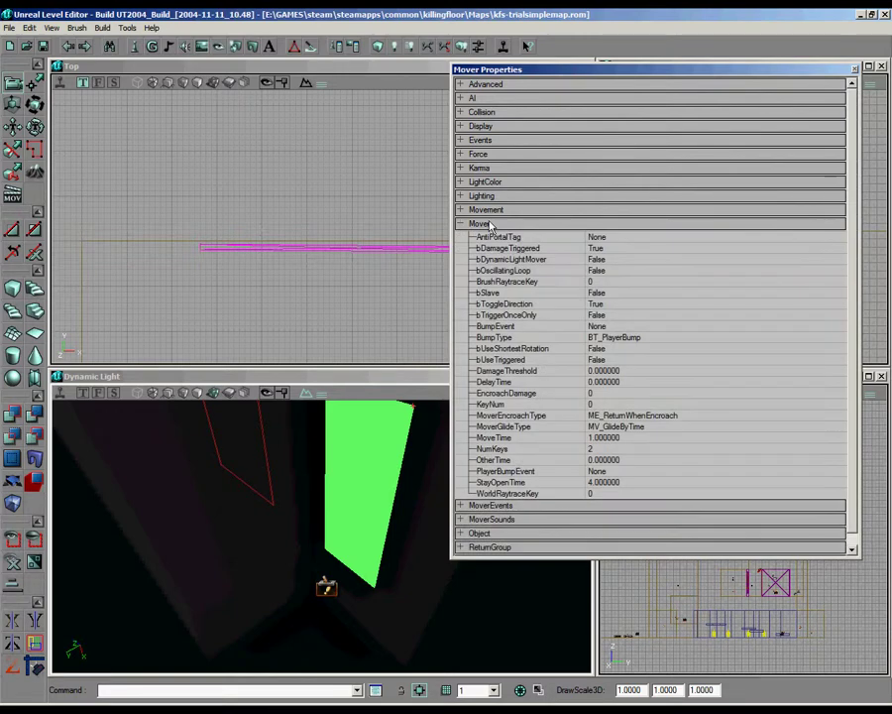
left_click(606, 483)
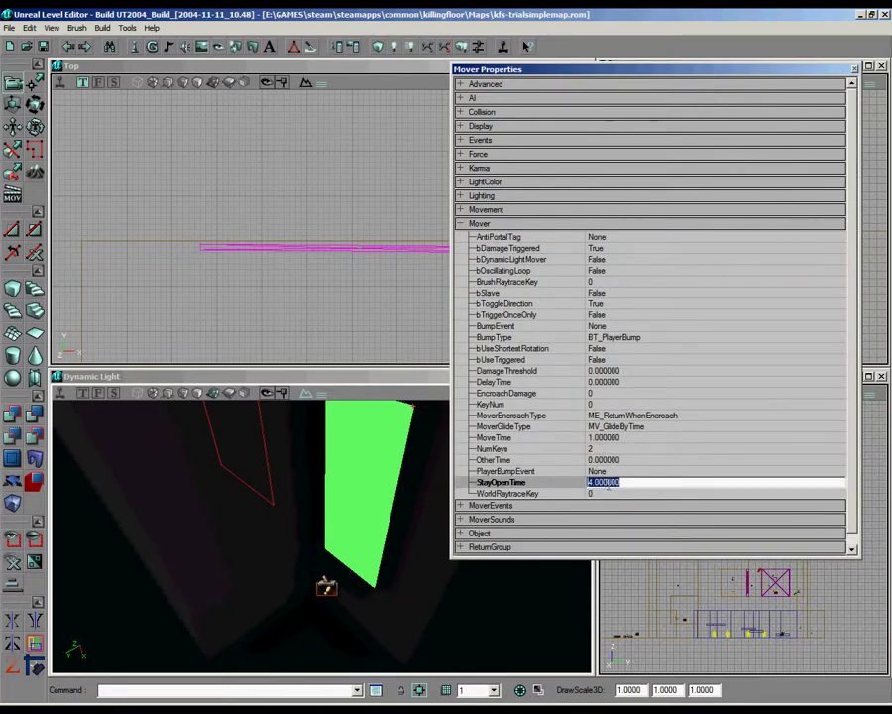
type("60")
key("Return")
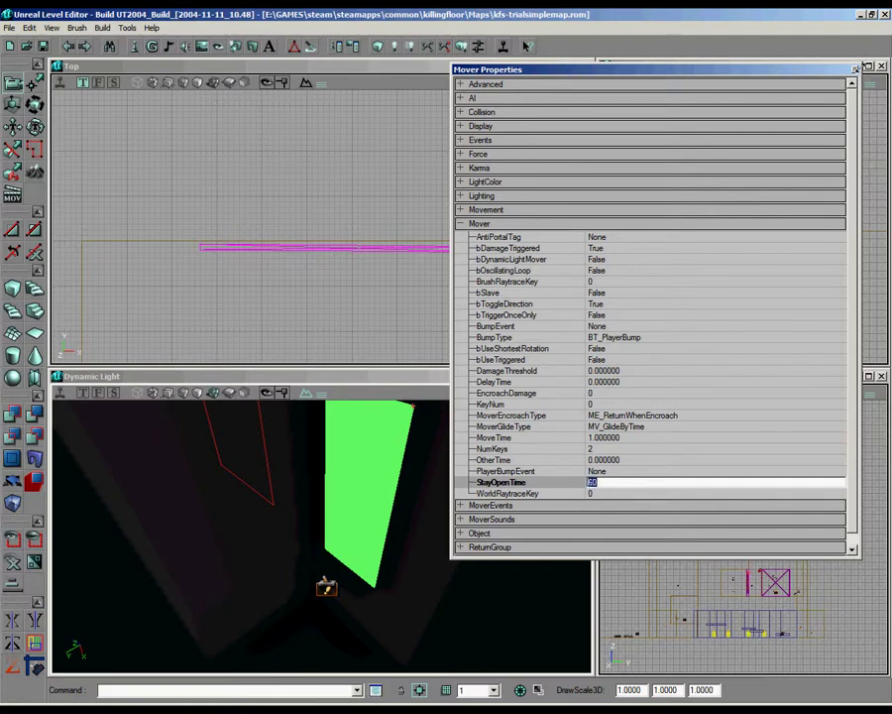
left_click(854, 70)
Step: Rebuild the whole level with Build All and dismiss the map check results
left_click(102, 27)
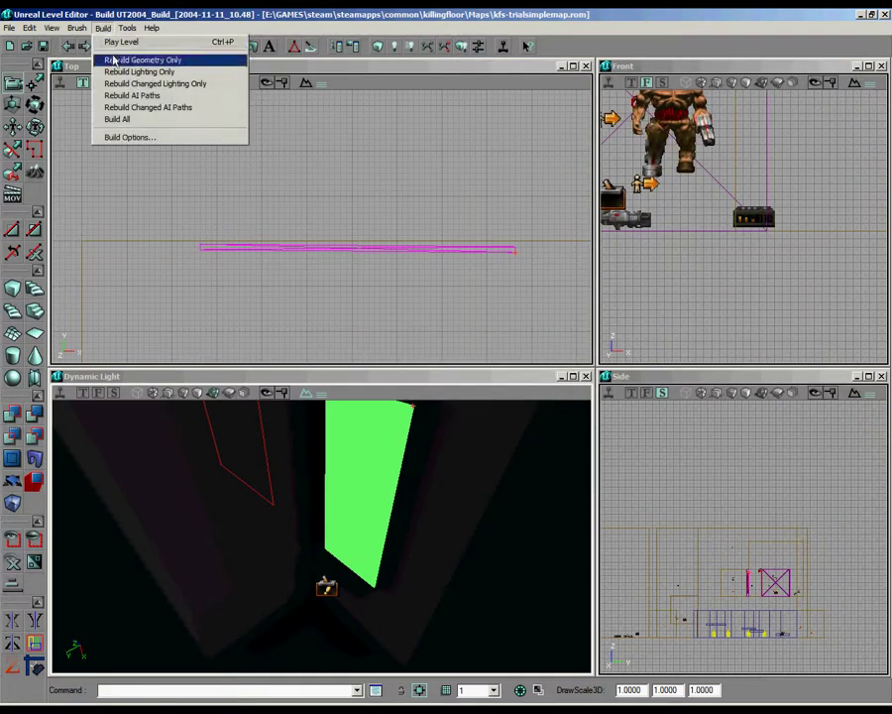
left_click(132, 120)
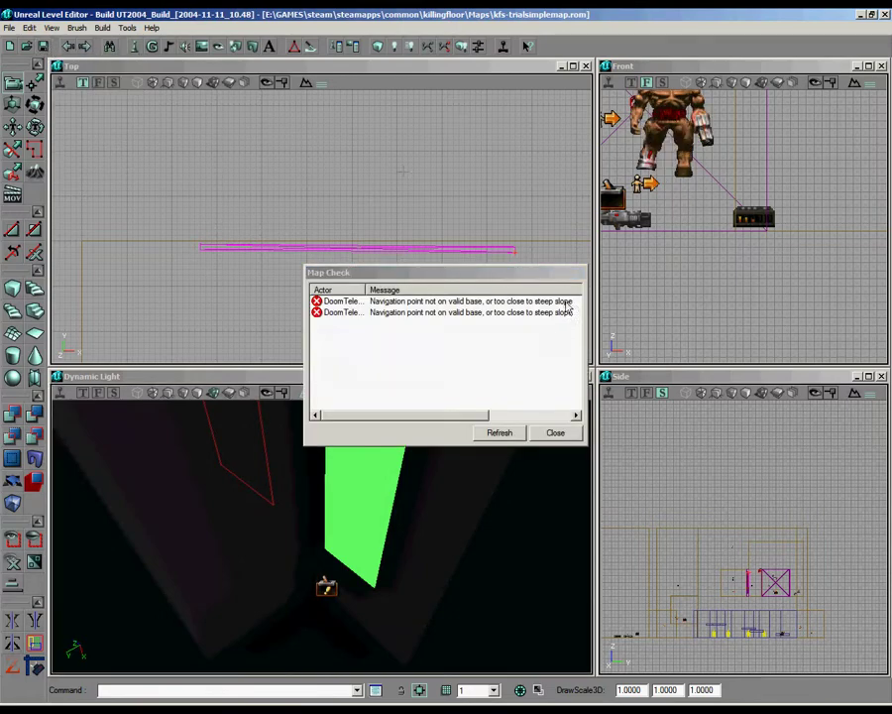
left_click(546, 432)
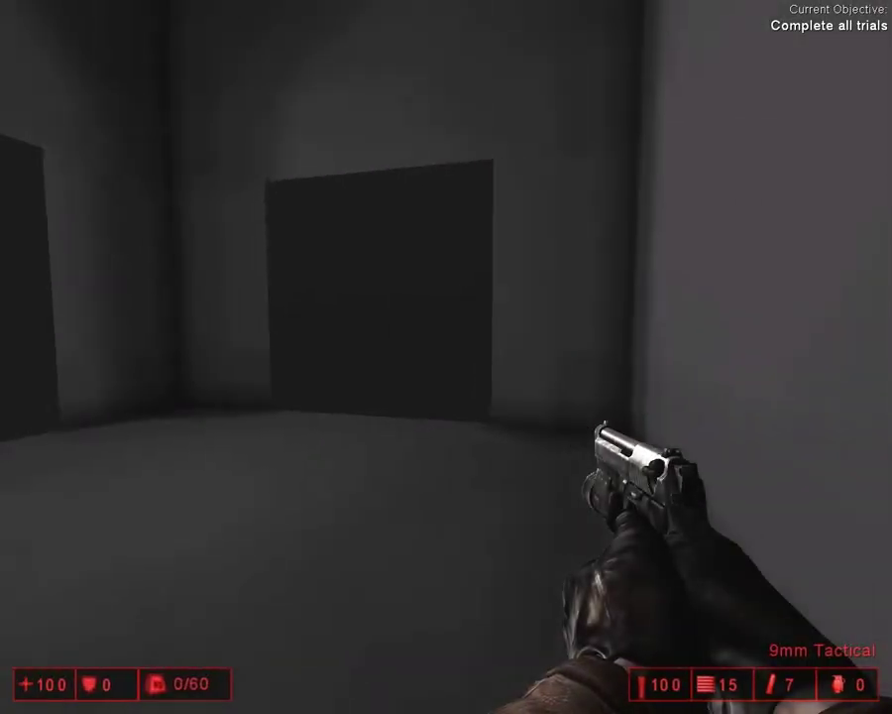
Step: Playtest the map in Killing Floor, shooting the white wall poster to test its song trigger
key("w")
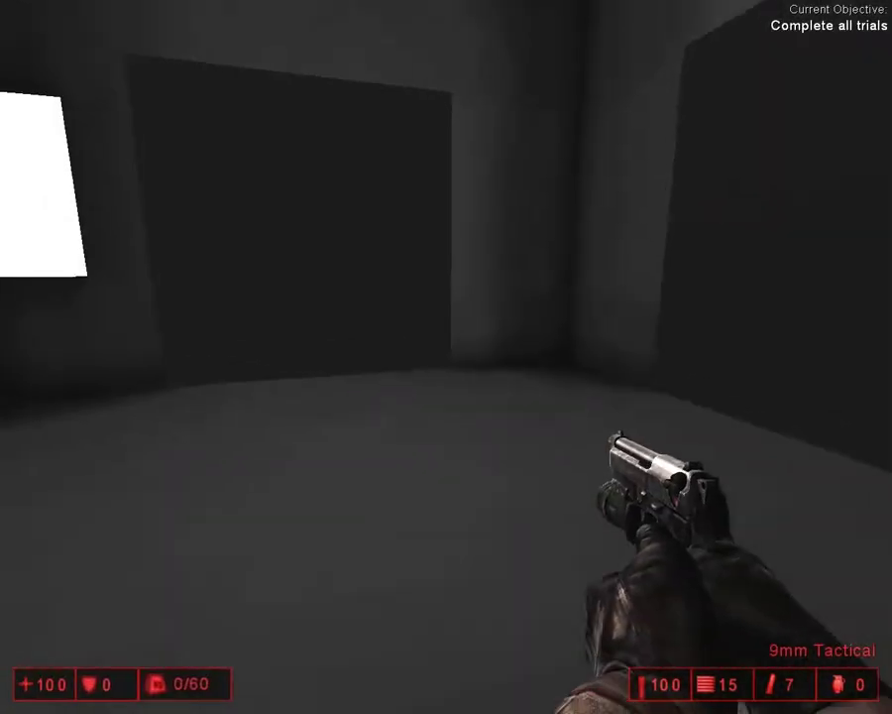
right_click(446, 357)
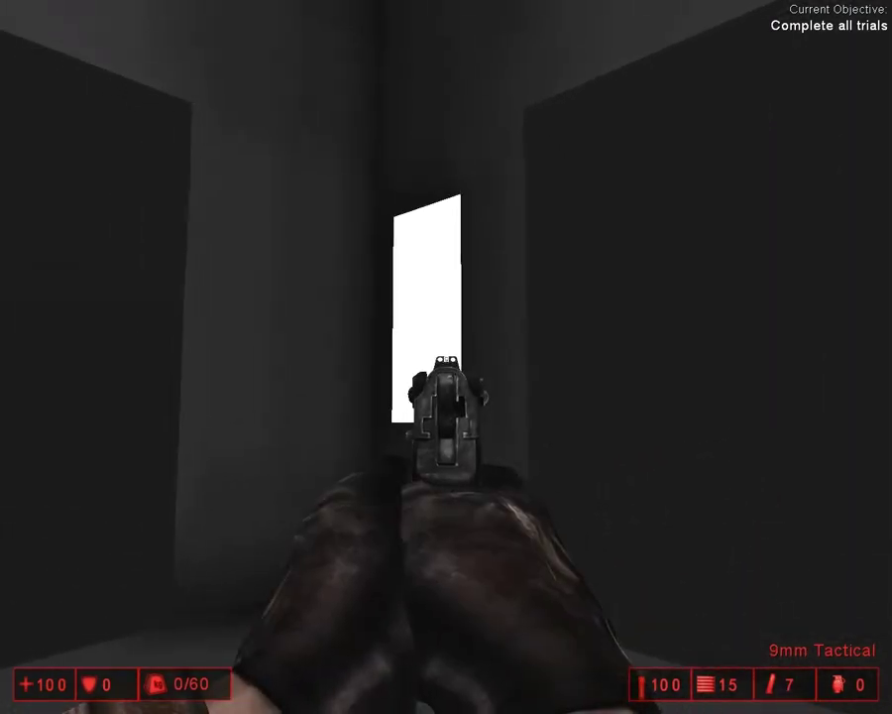
left_click(446, 356)
right_click(446, 357)
key("w")
key("r")
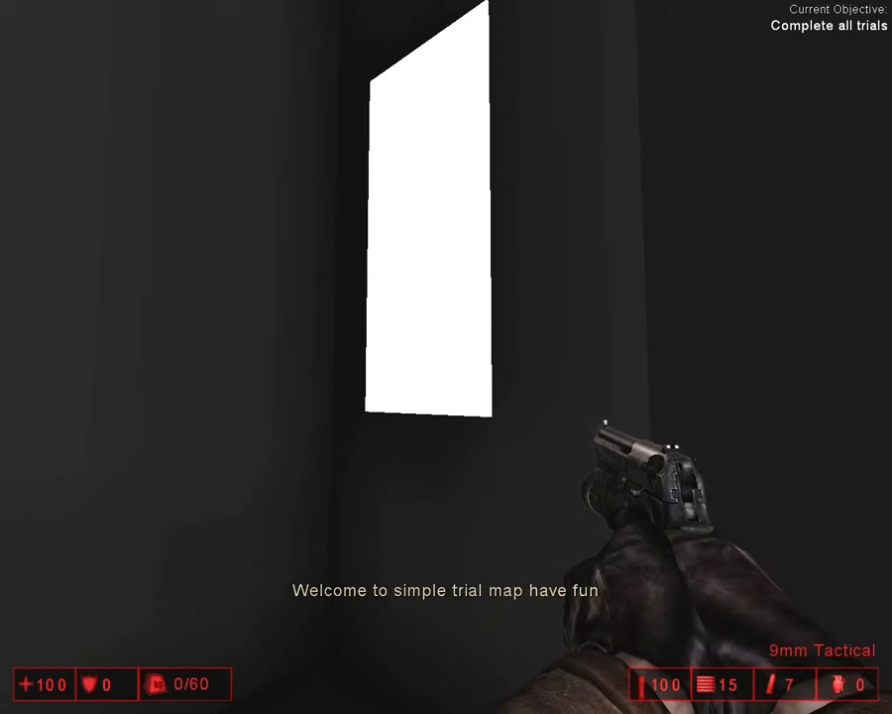
key("w")
key("c")
key("c")
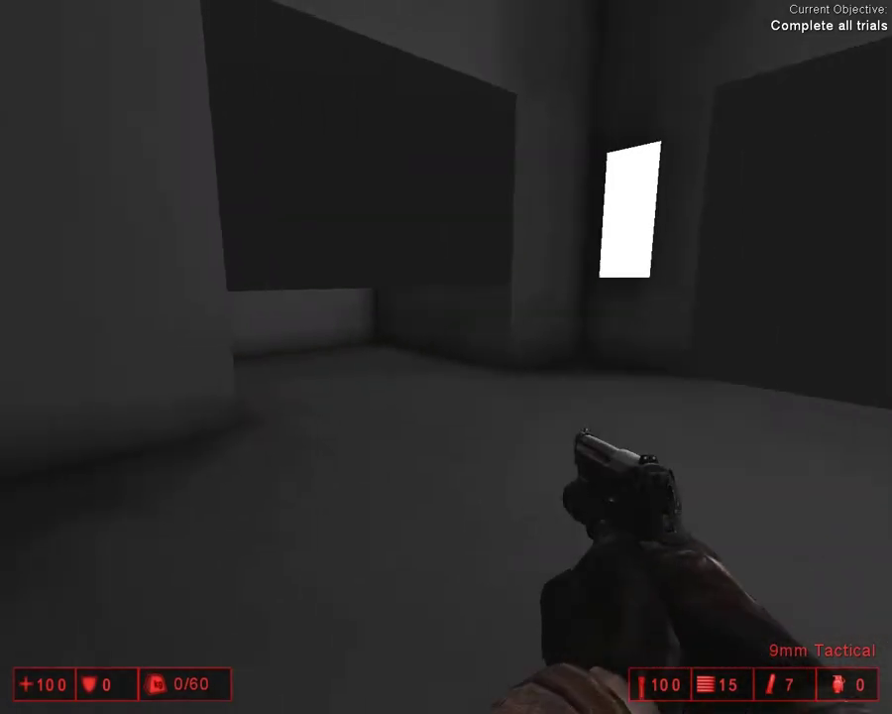
key("w")
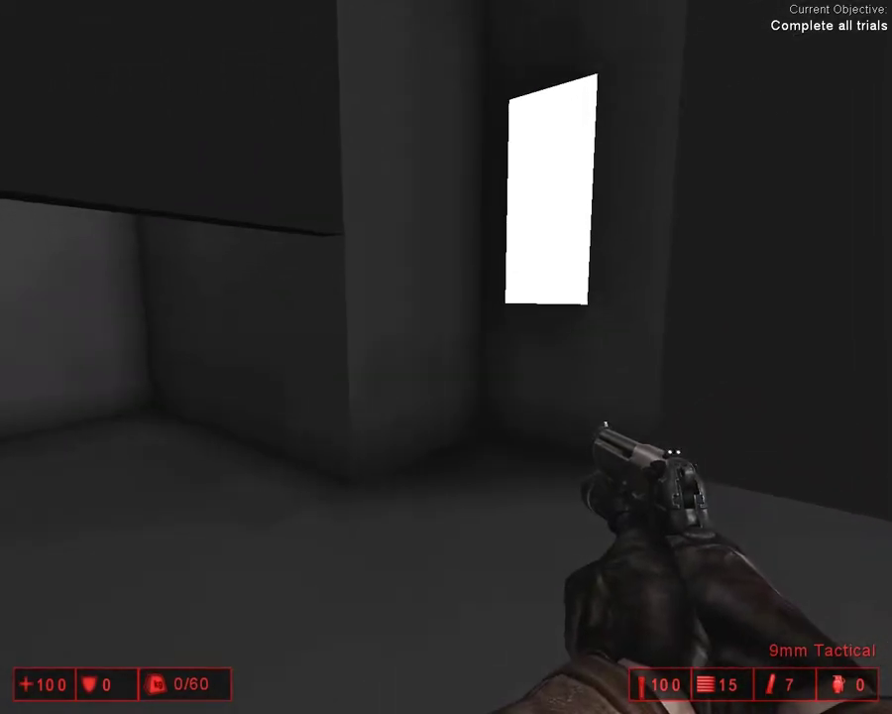